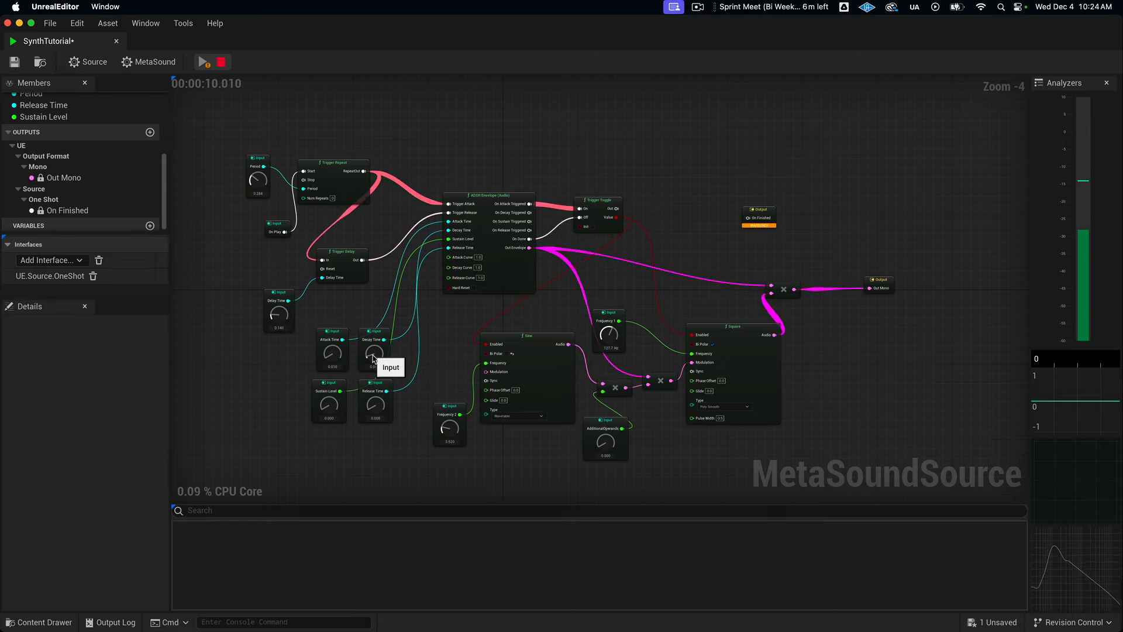
Adjust the Decay Time, AdditionalOperands, Delay Time, Attack Time and Period input knobs while the synth patch is playing.
drag(374, 356, 373, 352)
drag(606, 443, 610, 336)
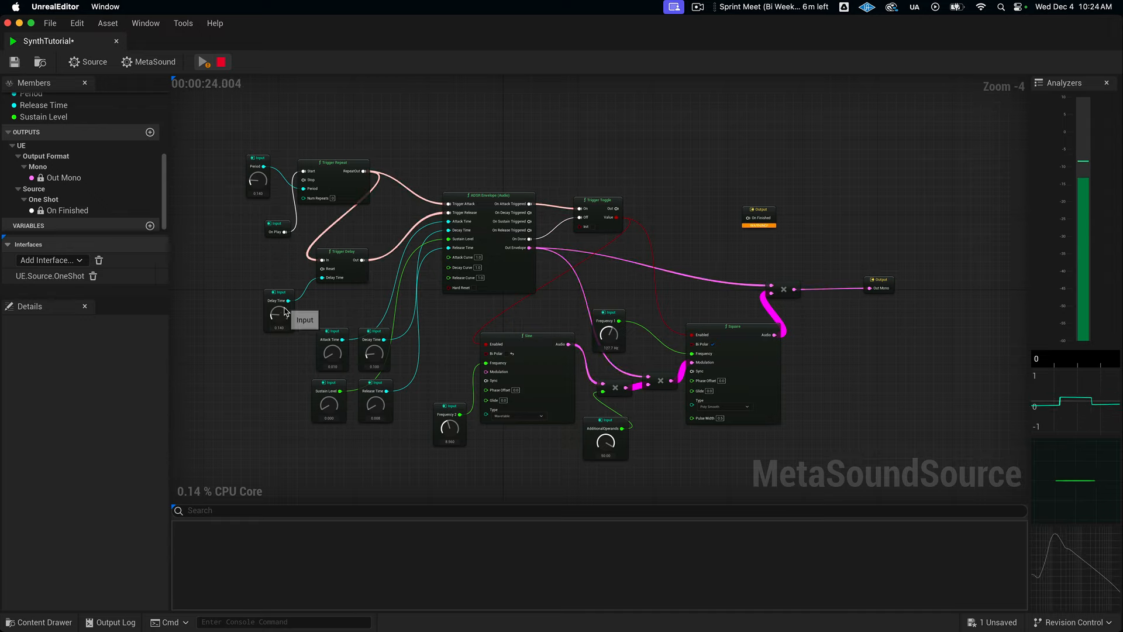
drag(284, 311, 284, 305)
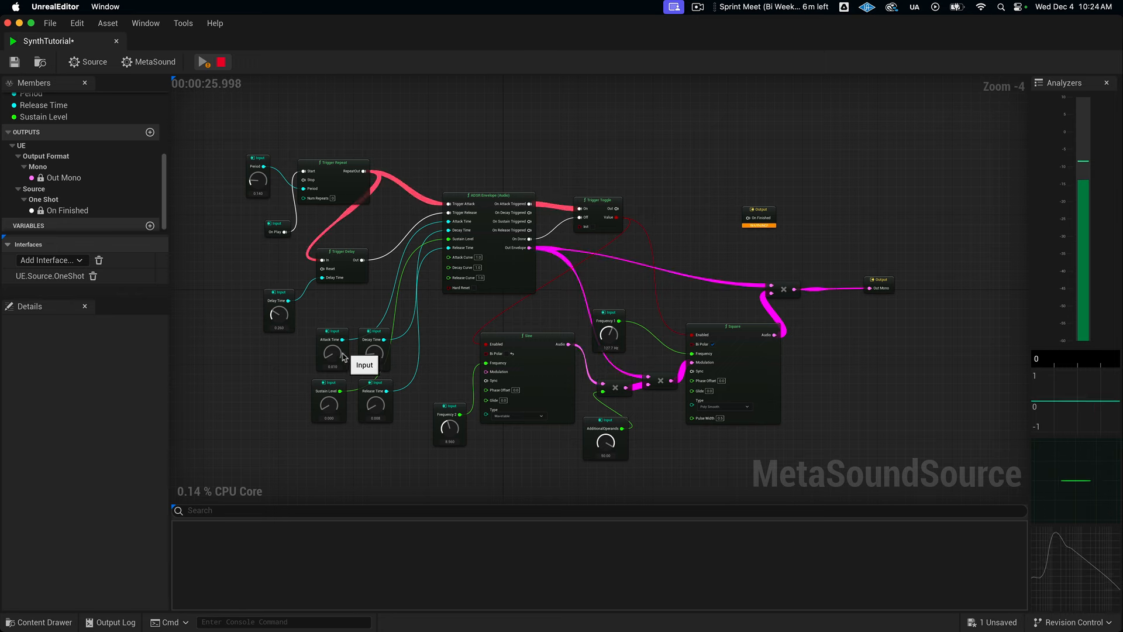
drag(344, 358, 343, 326)
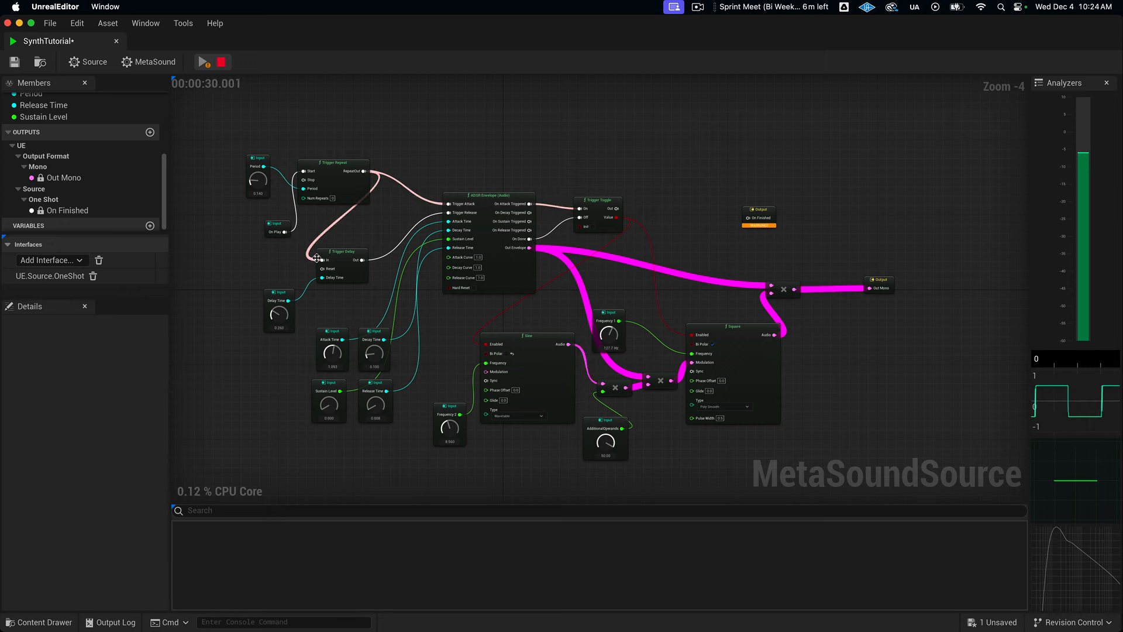
drag(265, 184, 267, 173)
drag(279, 328, 281, 315)
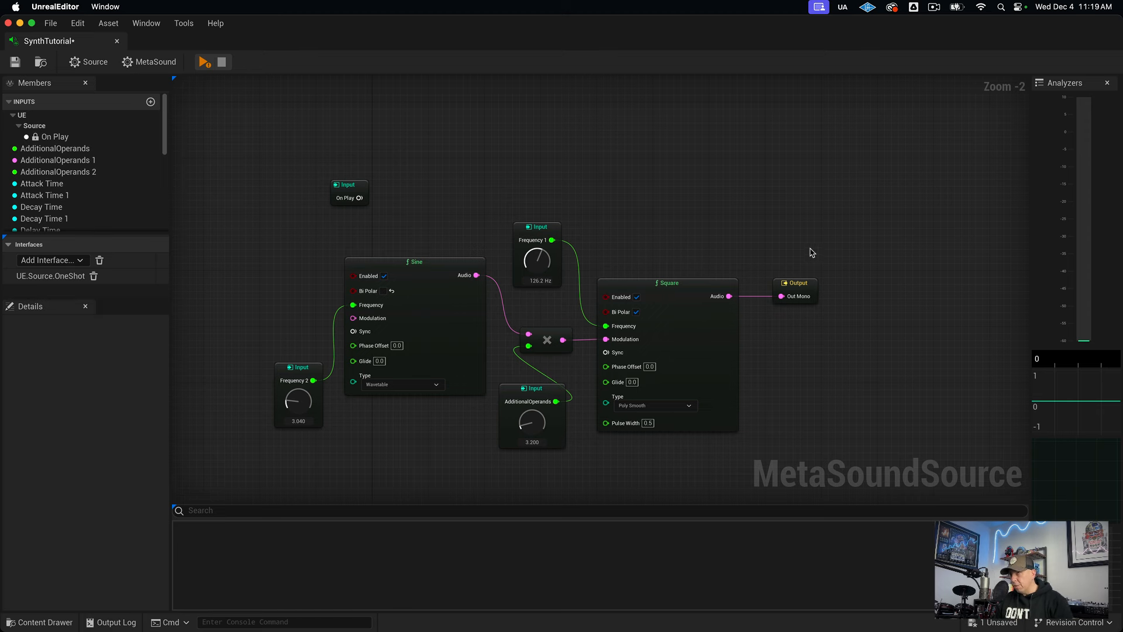
Move the Out Mono output node farther from the Square oscillator and break the audio connection between them.
click(807, 281)
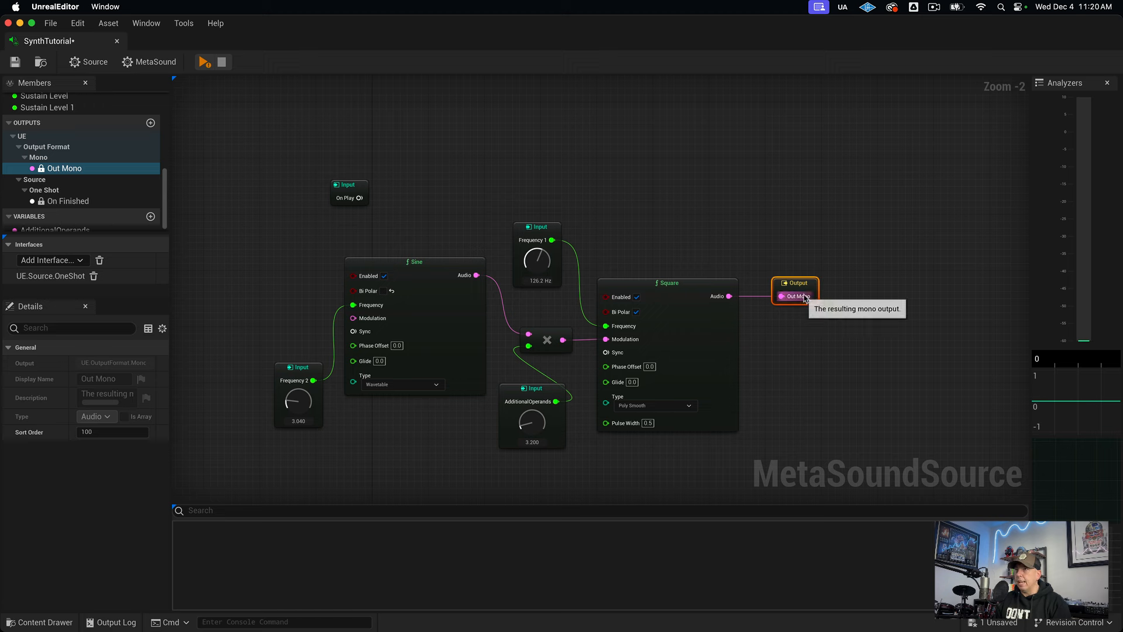
drag(809, 280, 897, 287)
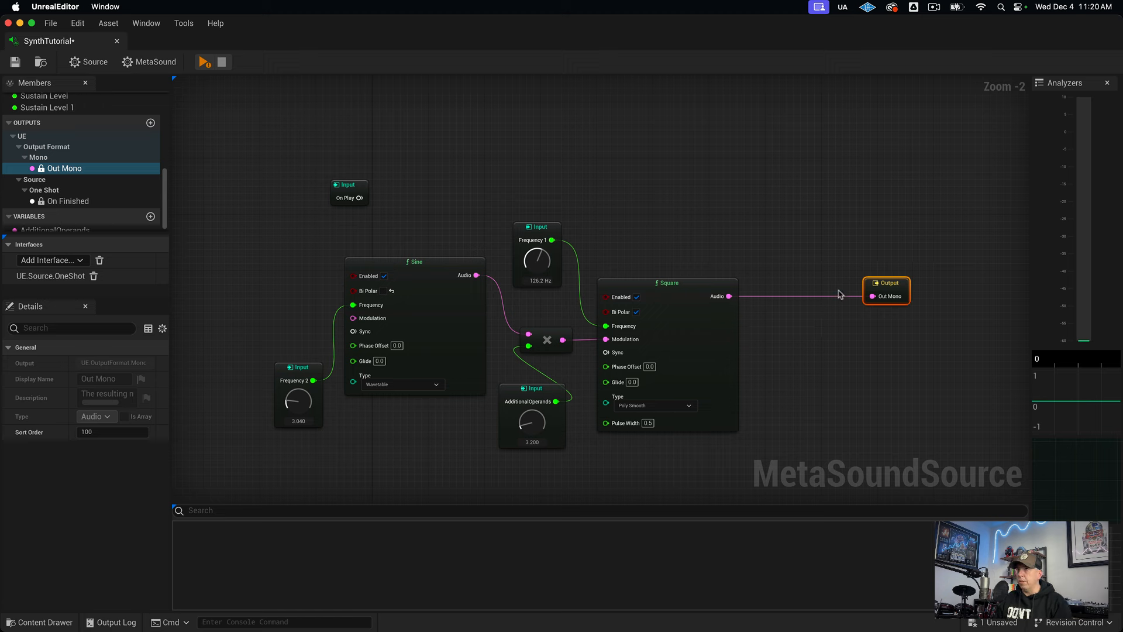
click(813, 302)
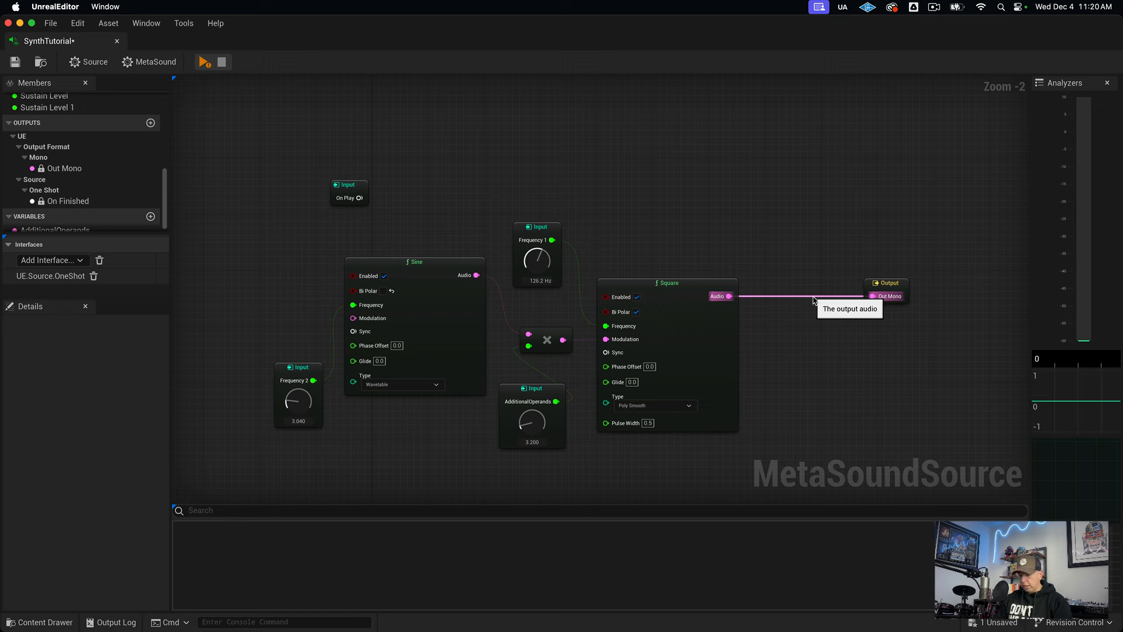
alt+click(814, 297)
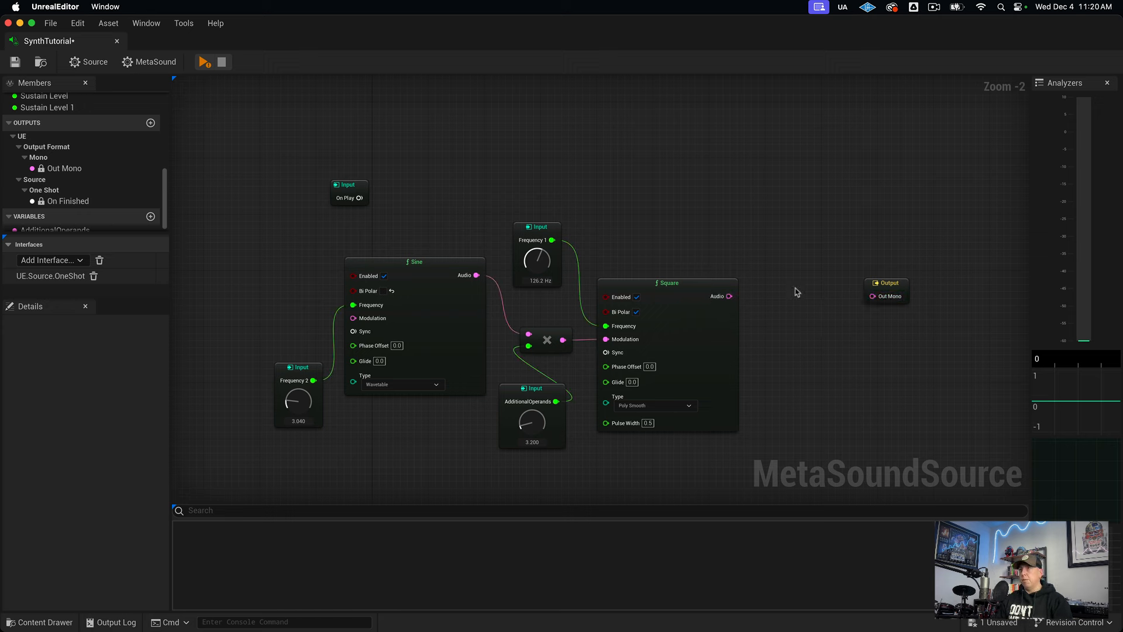
Add a Multiply (Audio) node between Square and Out Mono, and route the Square audio through it to the output.
right_click(786, 253)
text(multip)
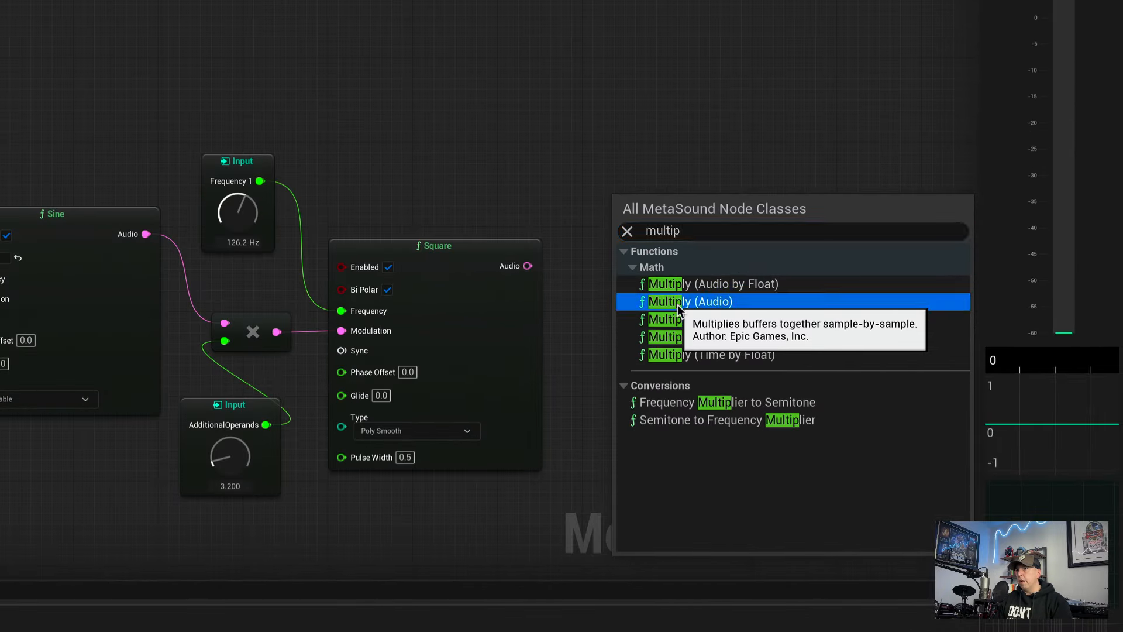
click(677, 302)
drag(635, 206, 636, 252)
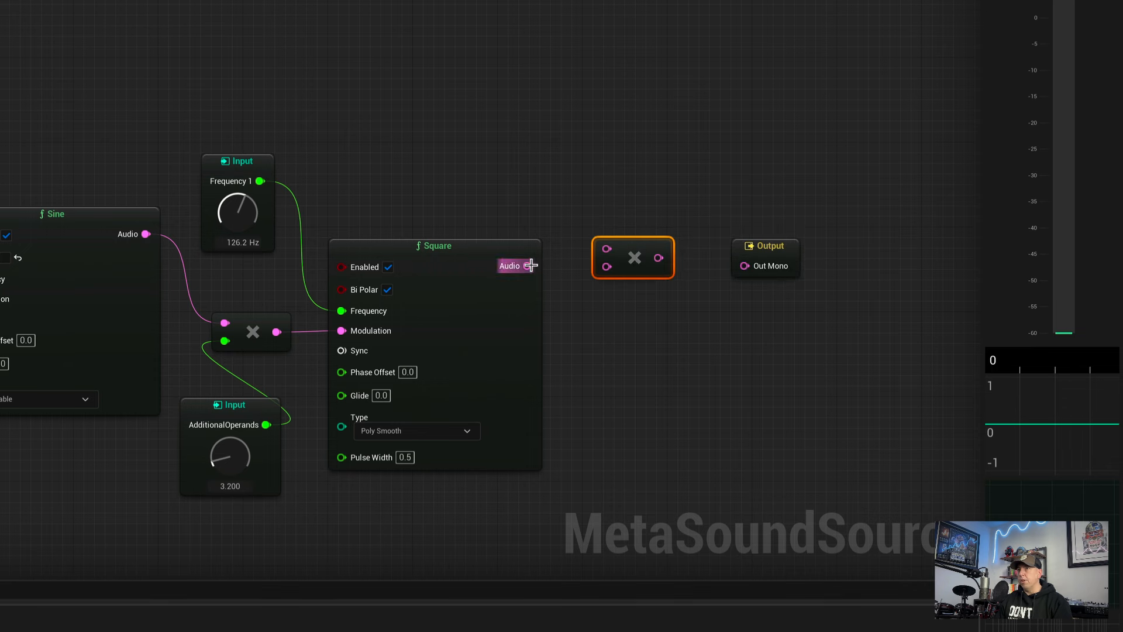
drag(528, 265, 744, 268)
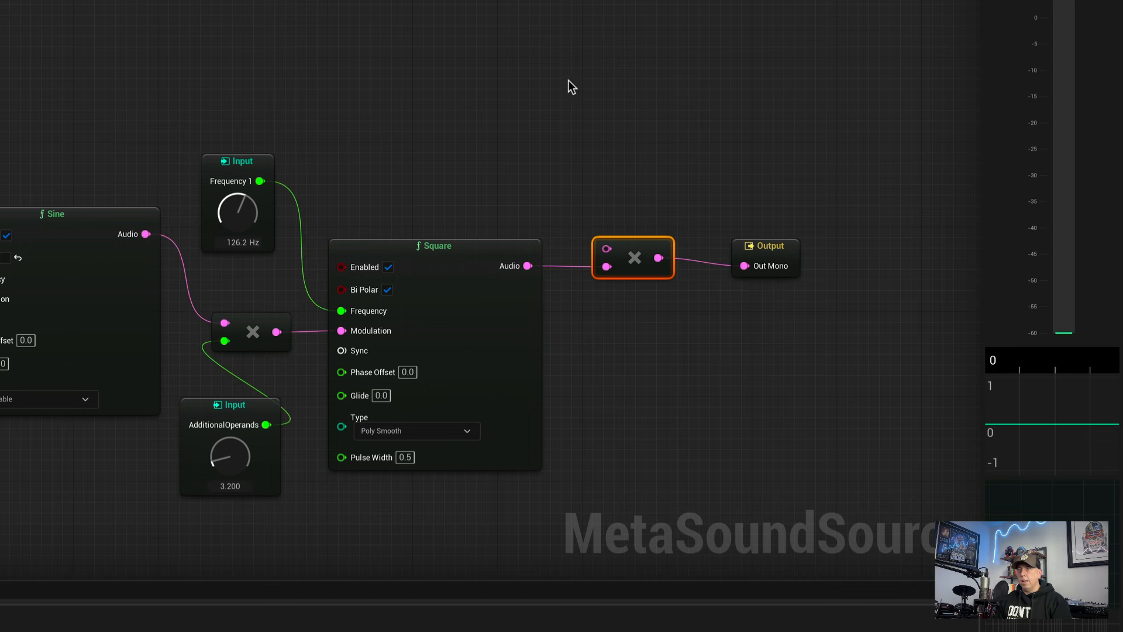
click(563, 114)
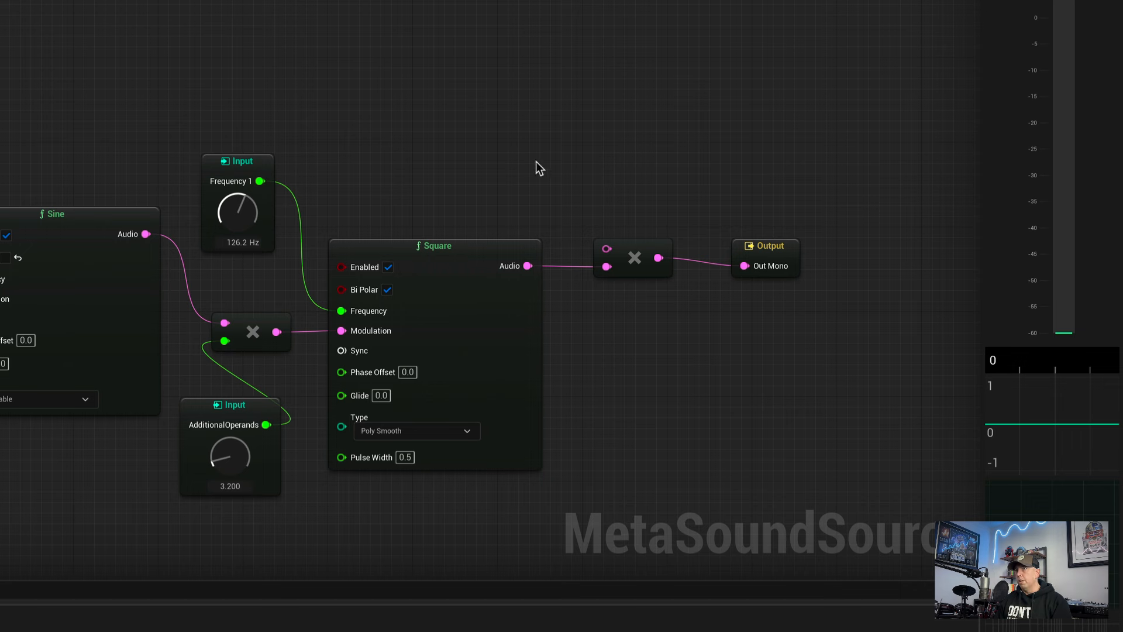
Add a Float To Audio conversion node above the Square oscillator and connect its output to the new multiplier's free input.
right_click(538, 179)
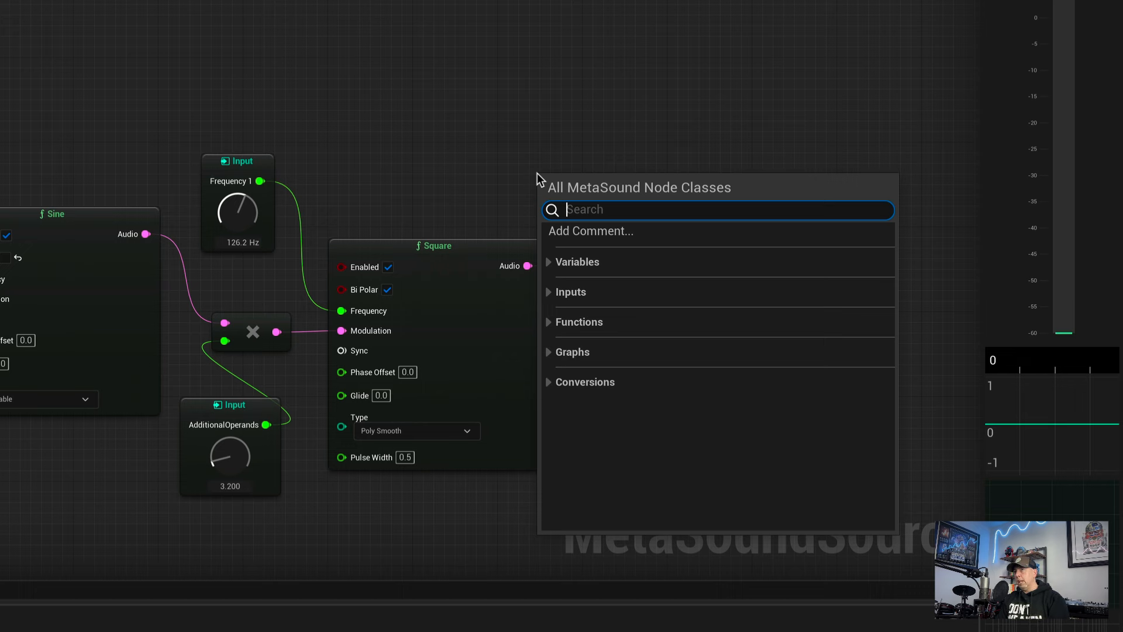
text(floa)
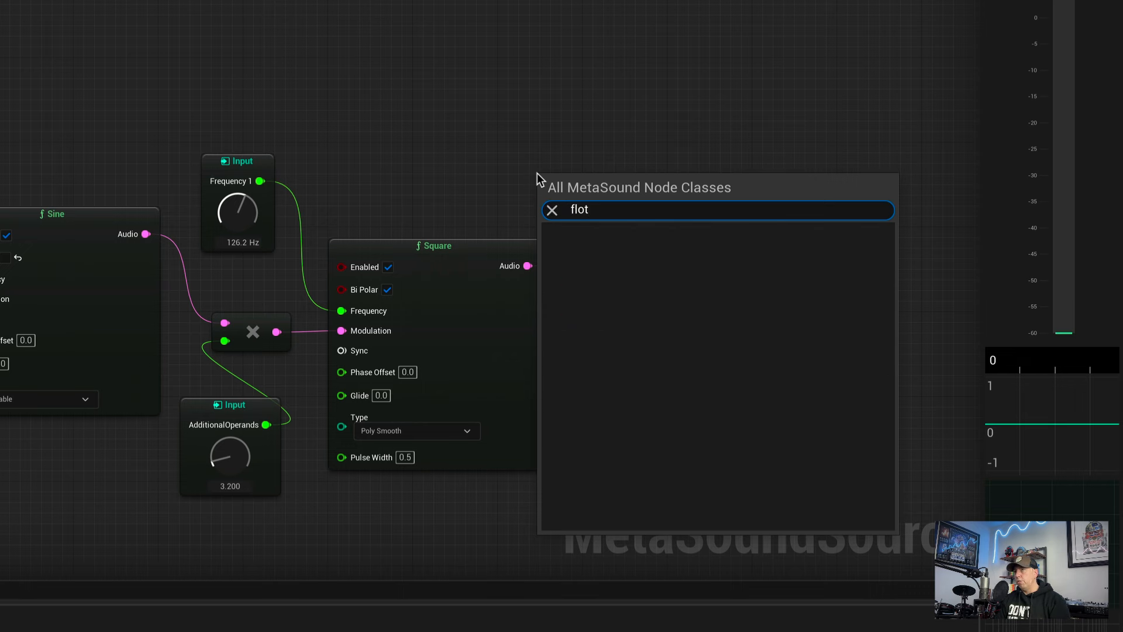
text(t to)
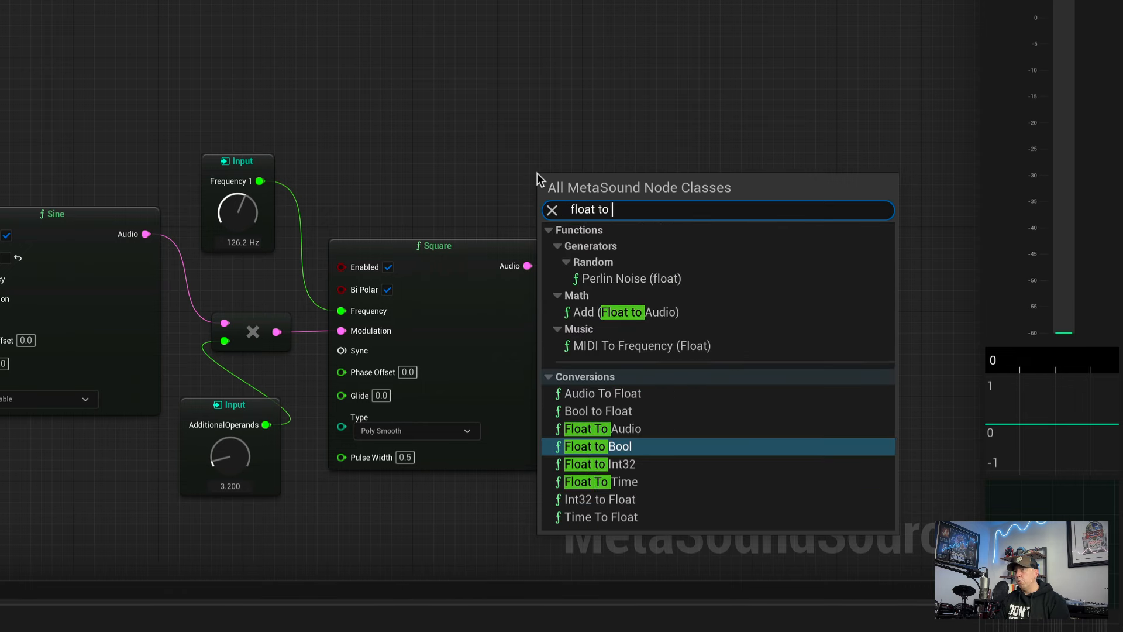
click(640, 431)
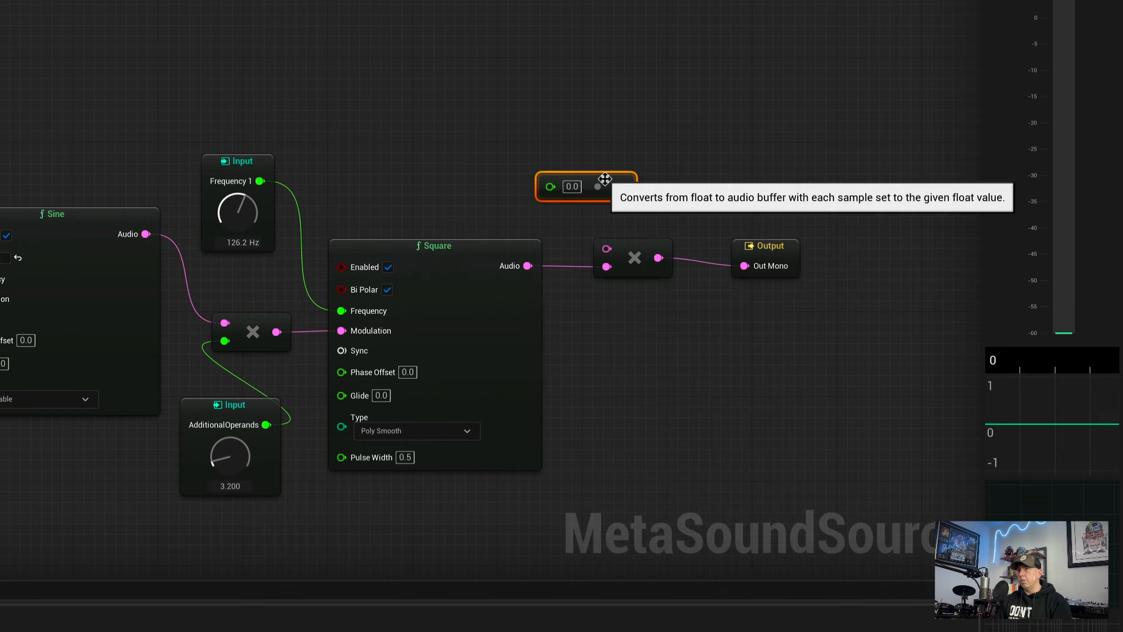
drag(603, 180, 604, 251)
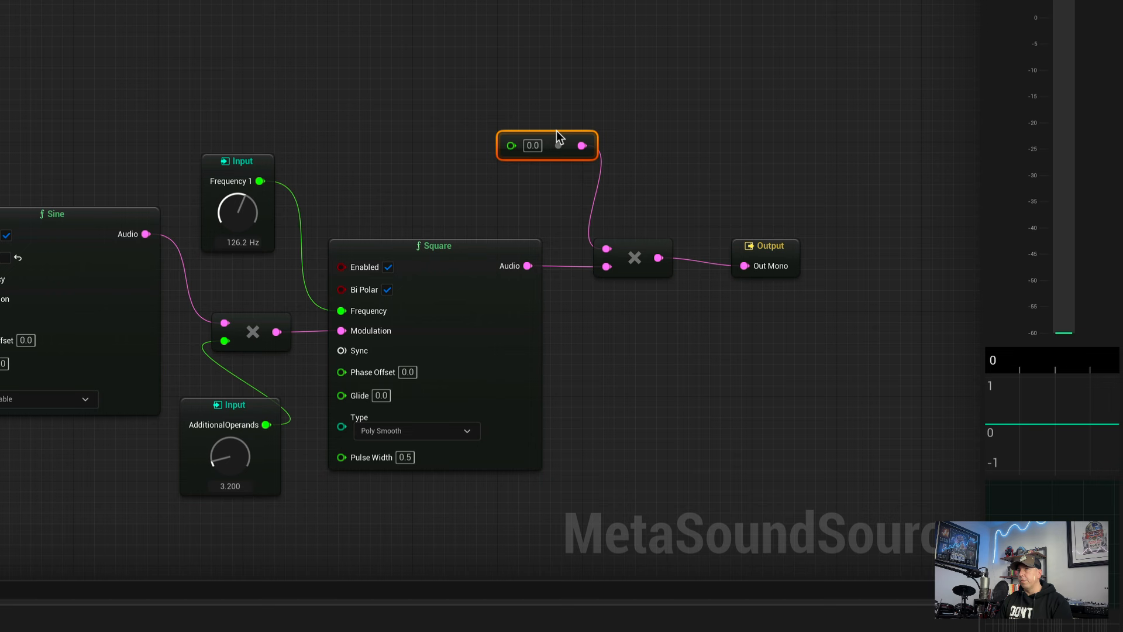
drag(570, 135, 572, 122)
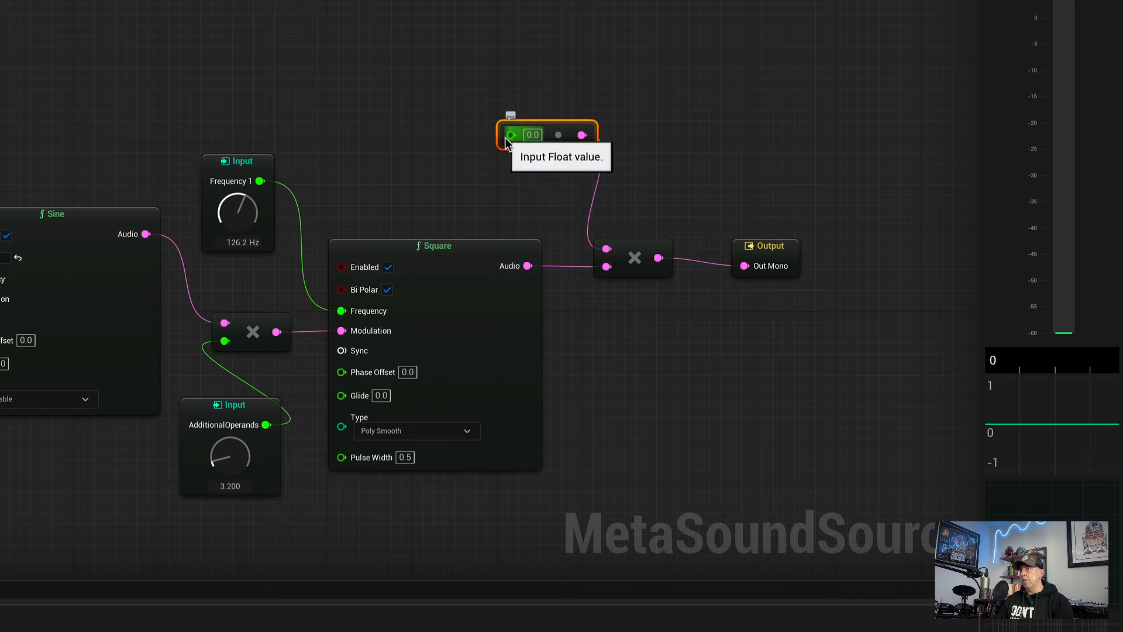
Create a graph input knob for the Float To Audio node's float value and place it beside that node.
drag(463, 137, 432, 141)
click(484, 218)
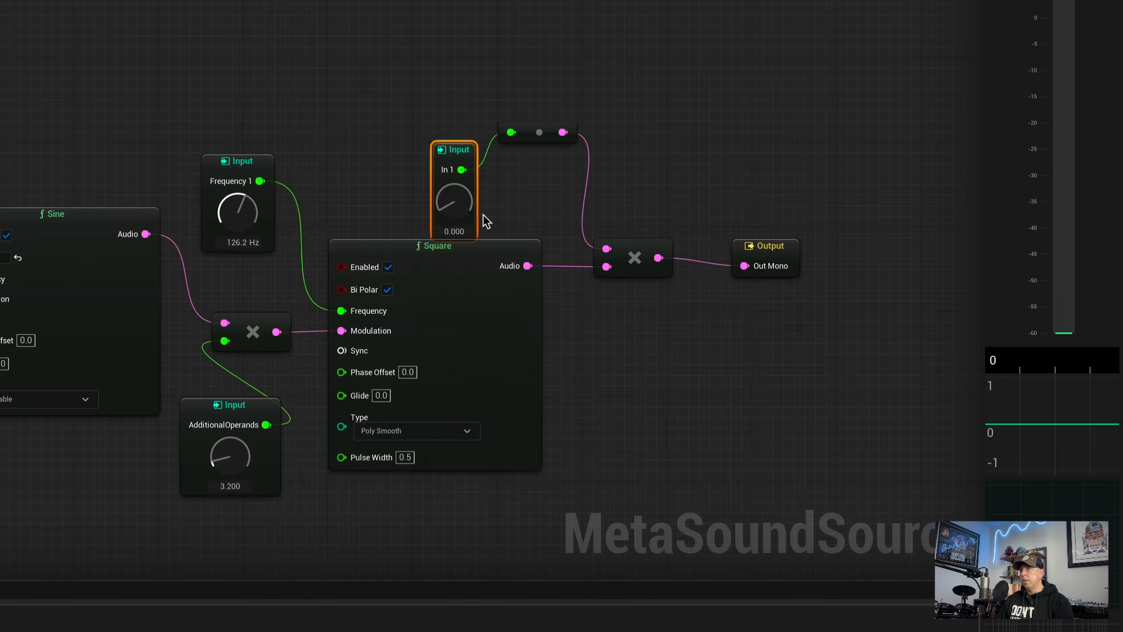
drag(467, 149, 447, 104)
click(577, 163)
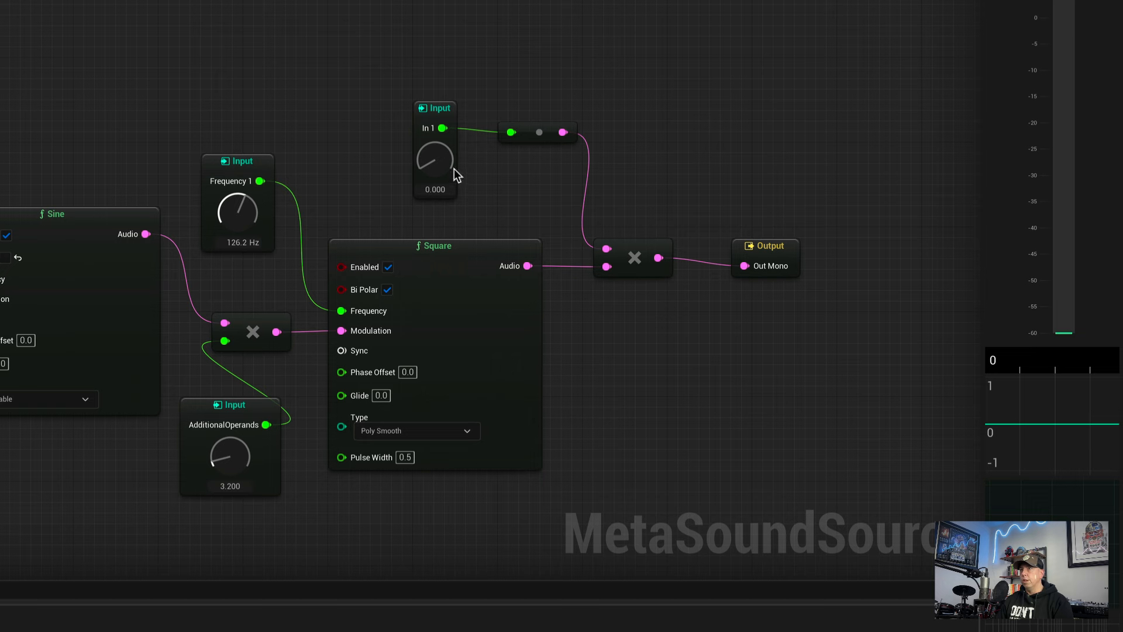
Set the In 1 knob to 0.332, preview the sound, and lower the knob to 0.164 before stopping playback.
drag(441, 159, 446, 129)
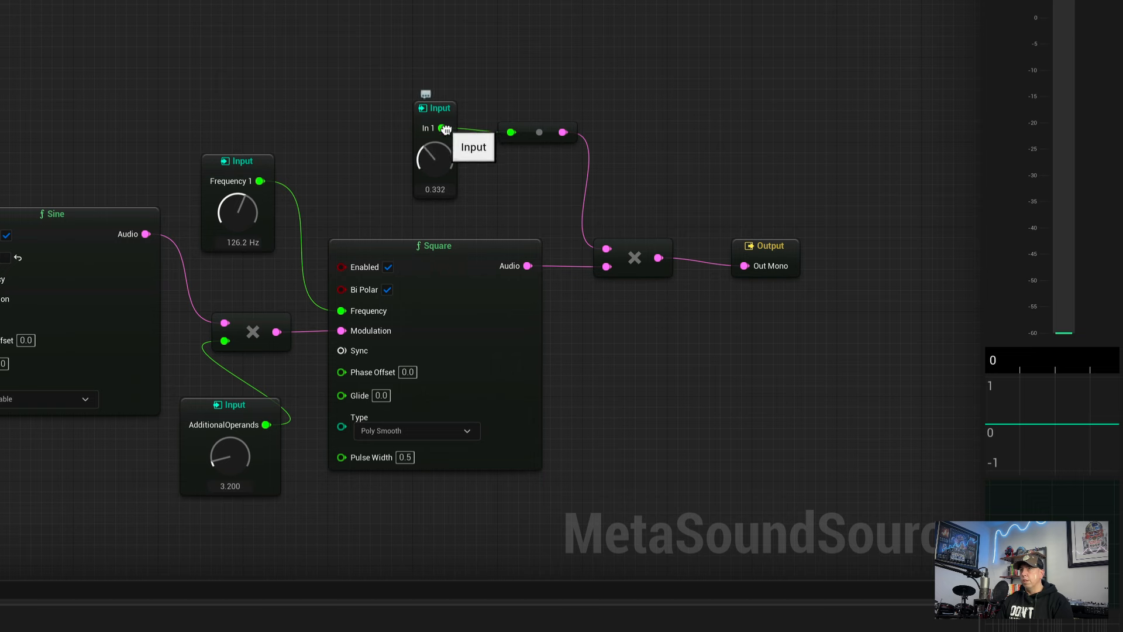
key(space)
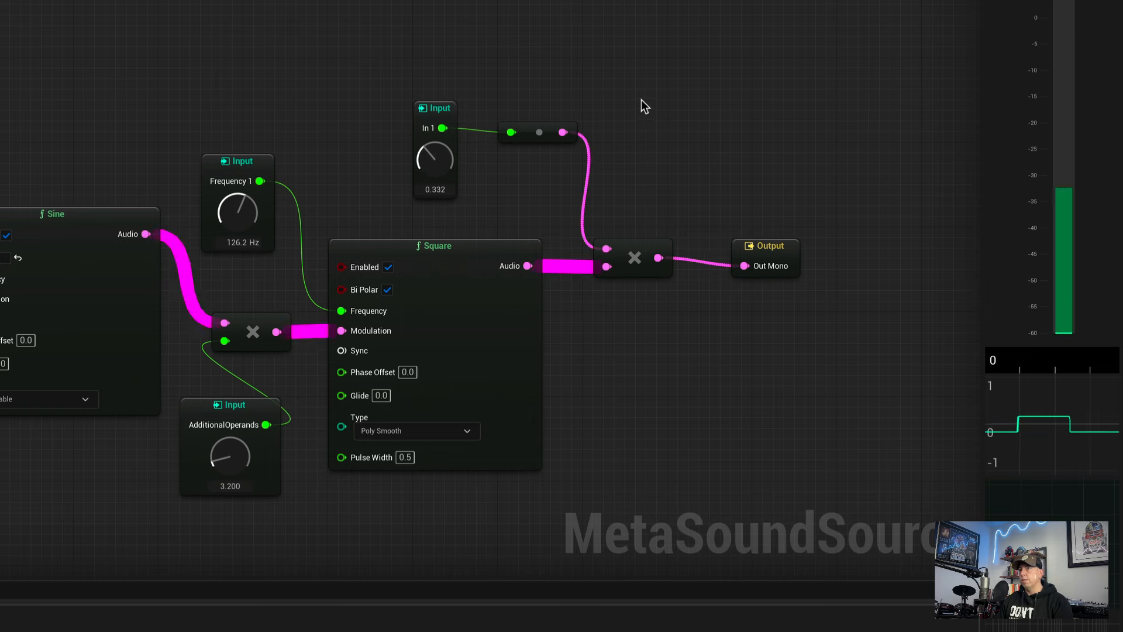
mouse_move(441, 164)
mouse_down()
mouse_move(437, 190)
mouse_move(437, 178)
mouse_up()
key(space)
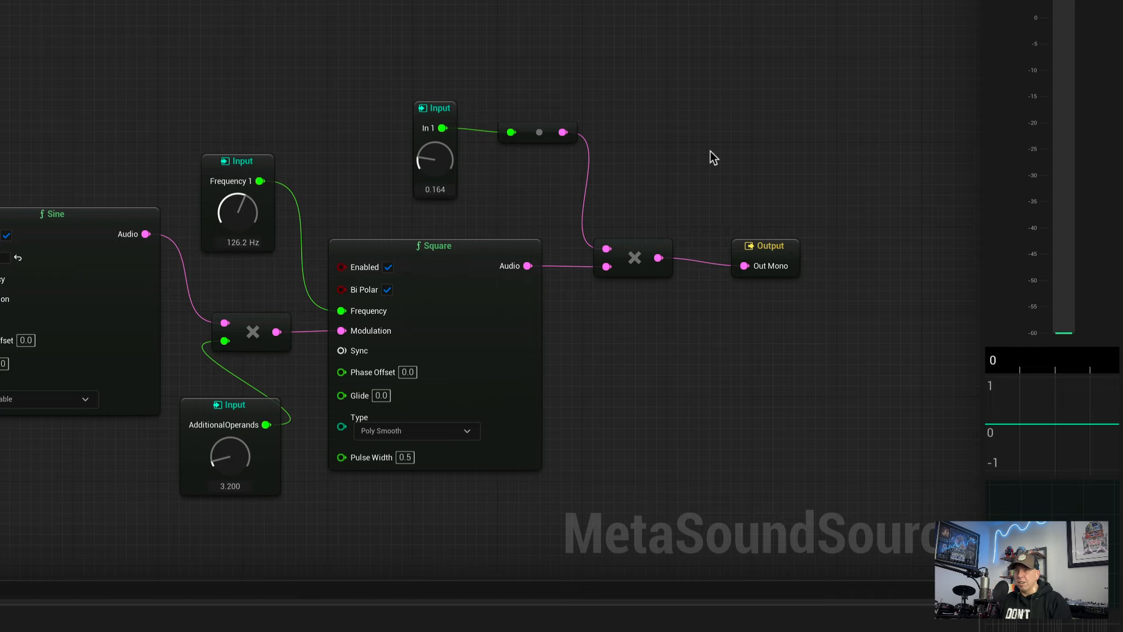
Shift the On Play input node slightly away from the oscillators and briefly preview the patch.
right_drag(613, 163, 648, 160)
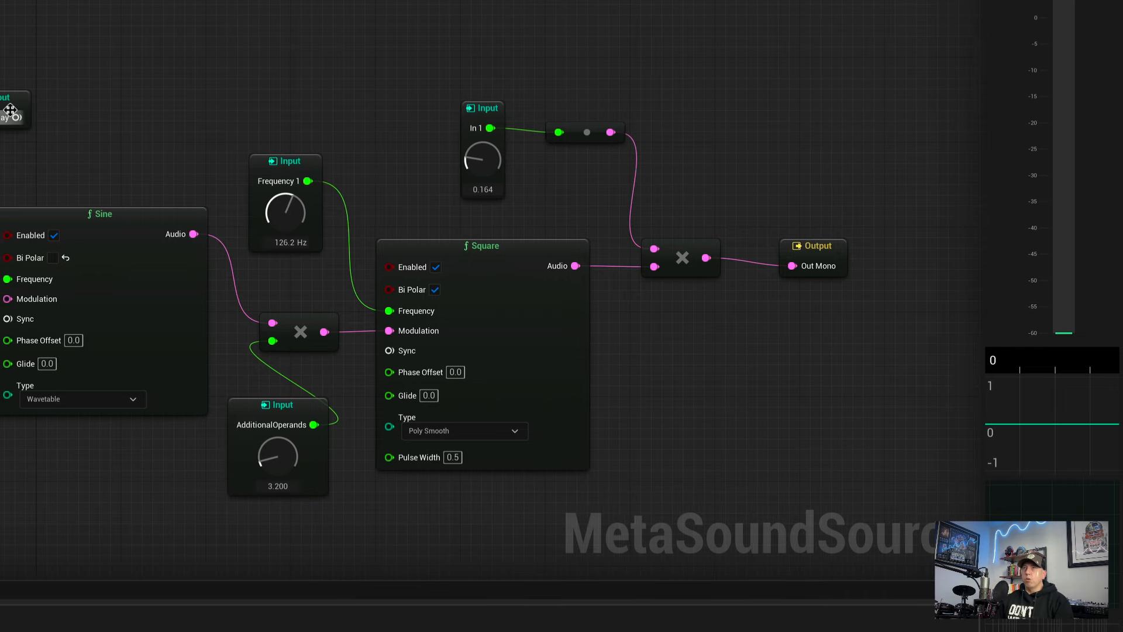
click(10, 110)
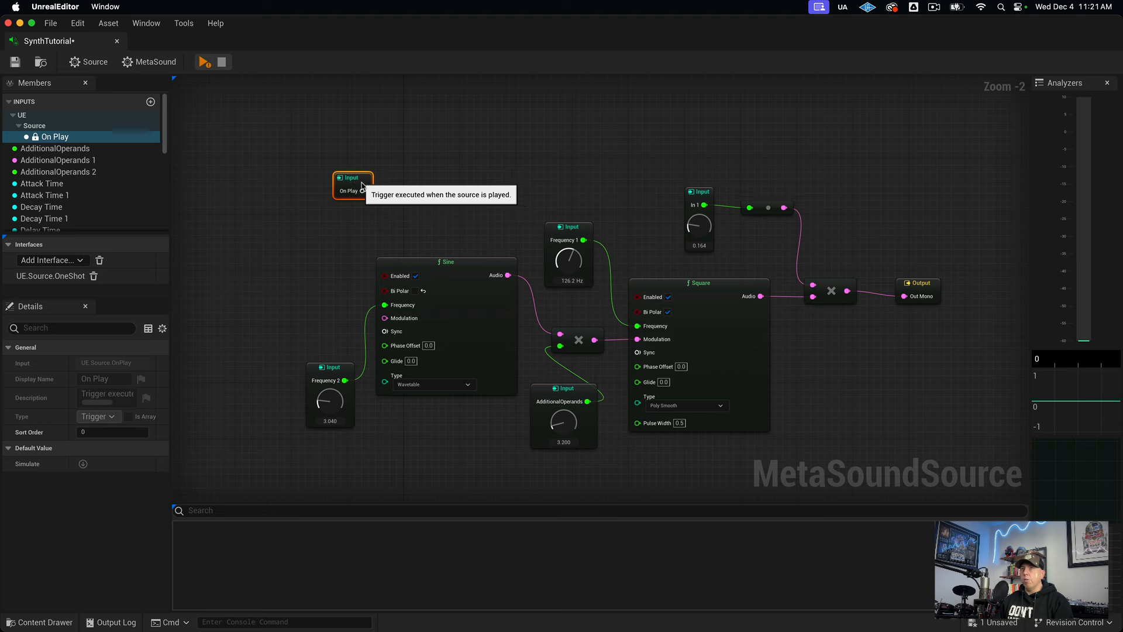
drag(358, 180, 349, 180)
right_drag(411, 320, 408, 324)
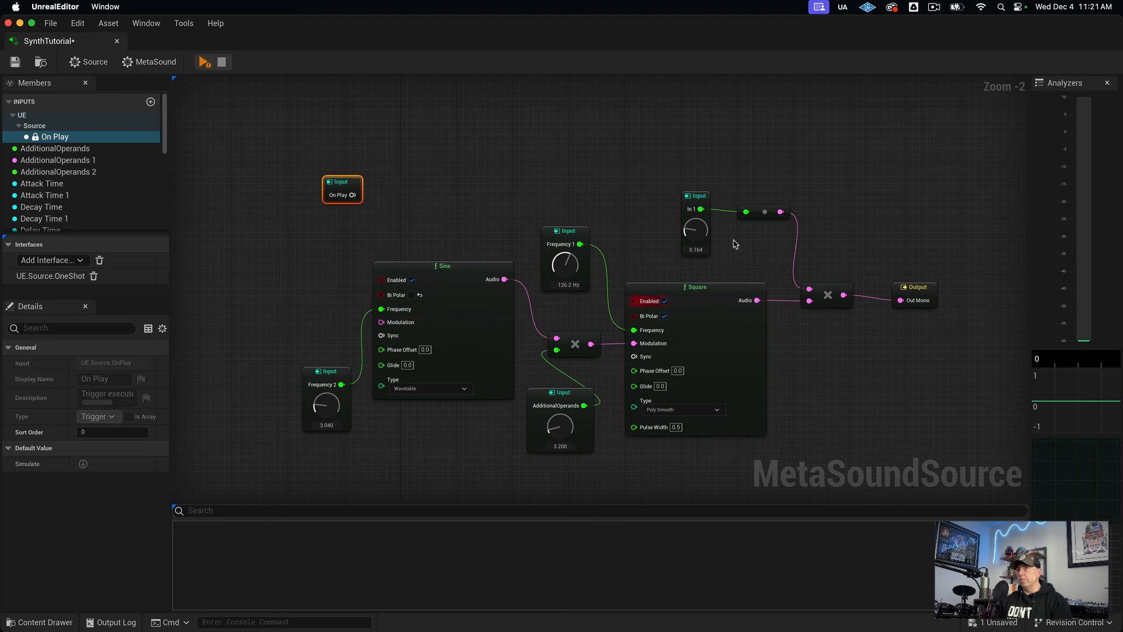
click(332, 315)
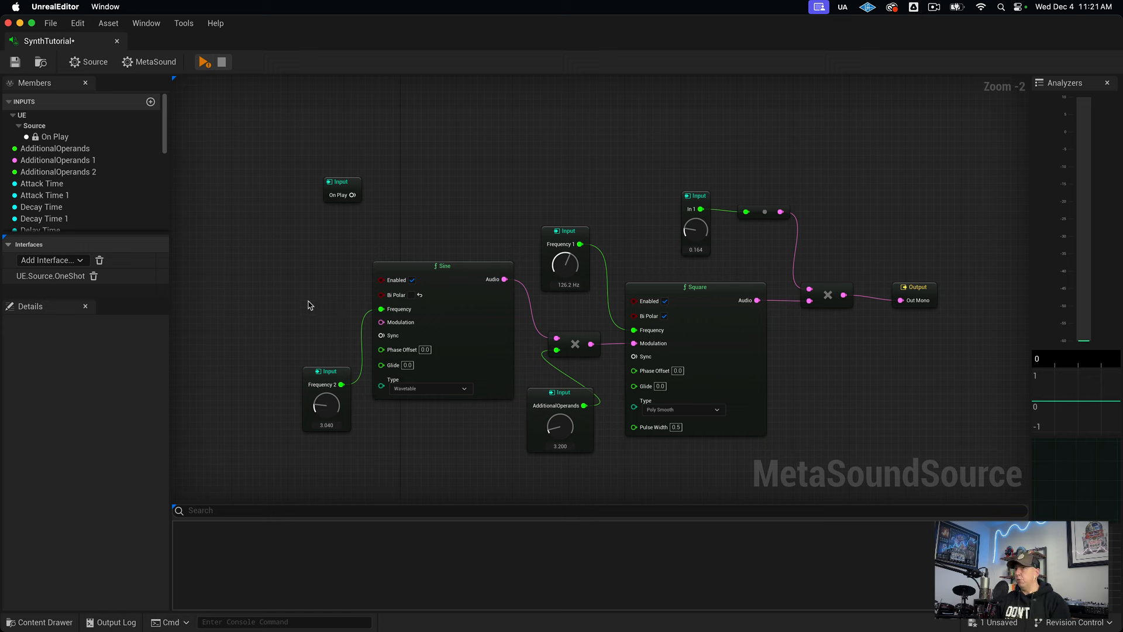
key(space)
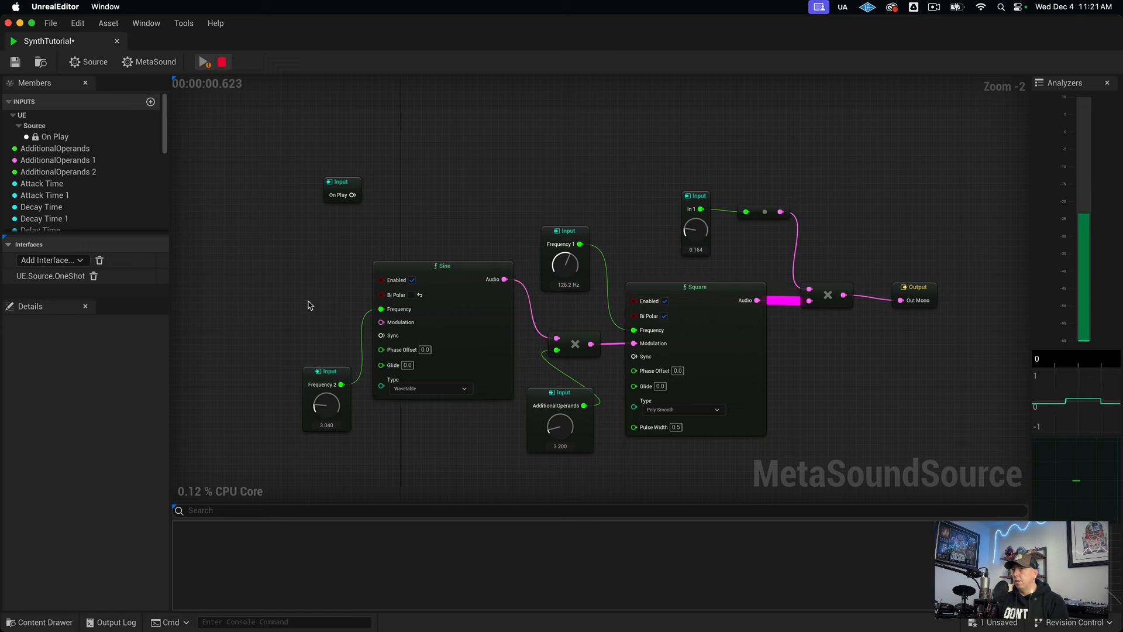
key(space)
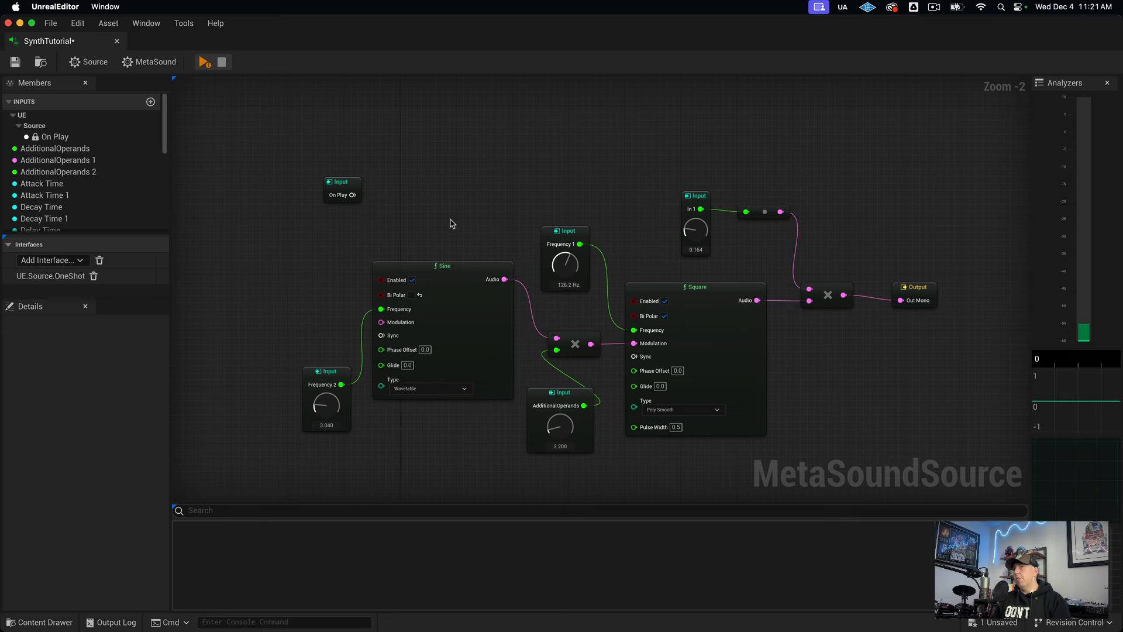
Move the On Play input node farther up and left to free space above the Sine oscillator.
click(335, 182)
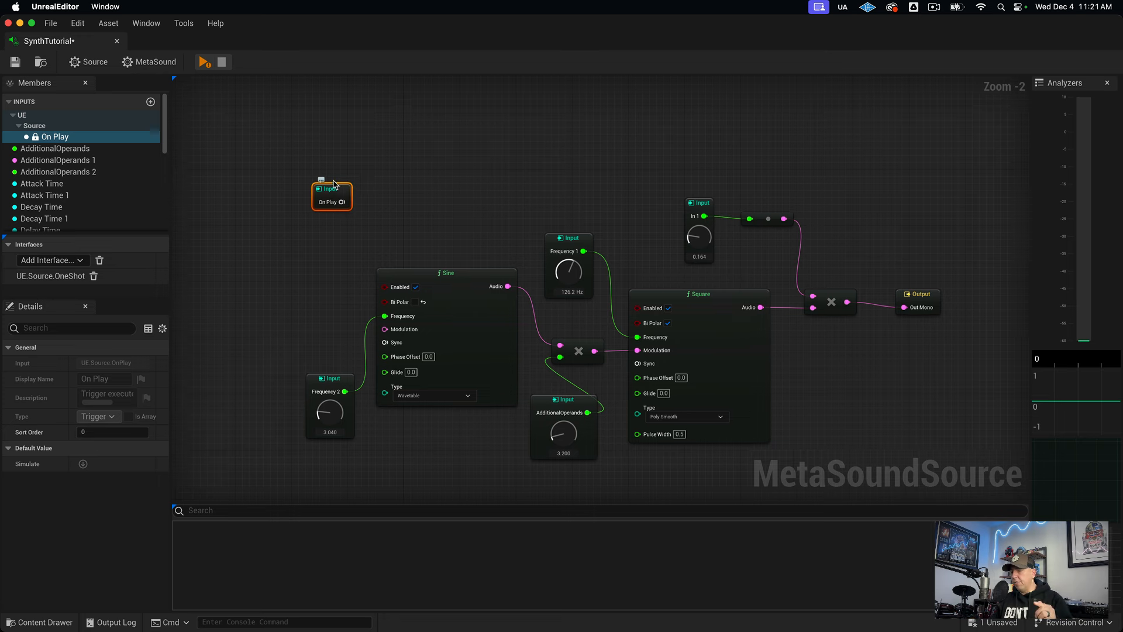
right_drag(334, 181, 354, 213)
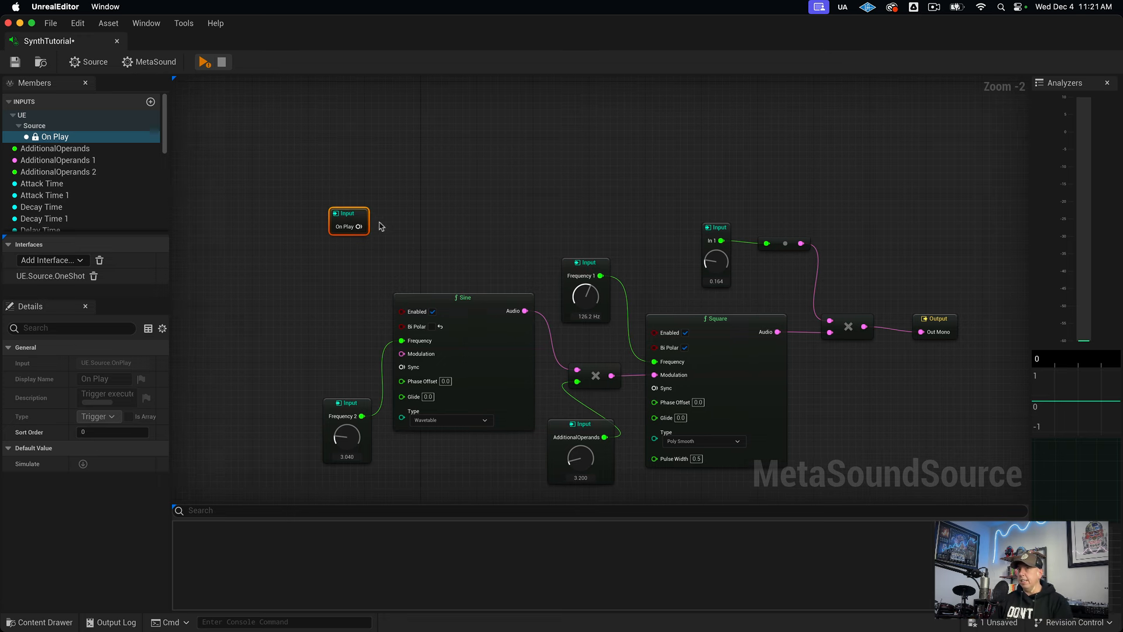
scroll(929, 311, down, 1)
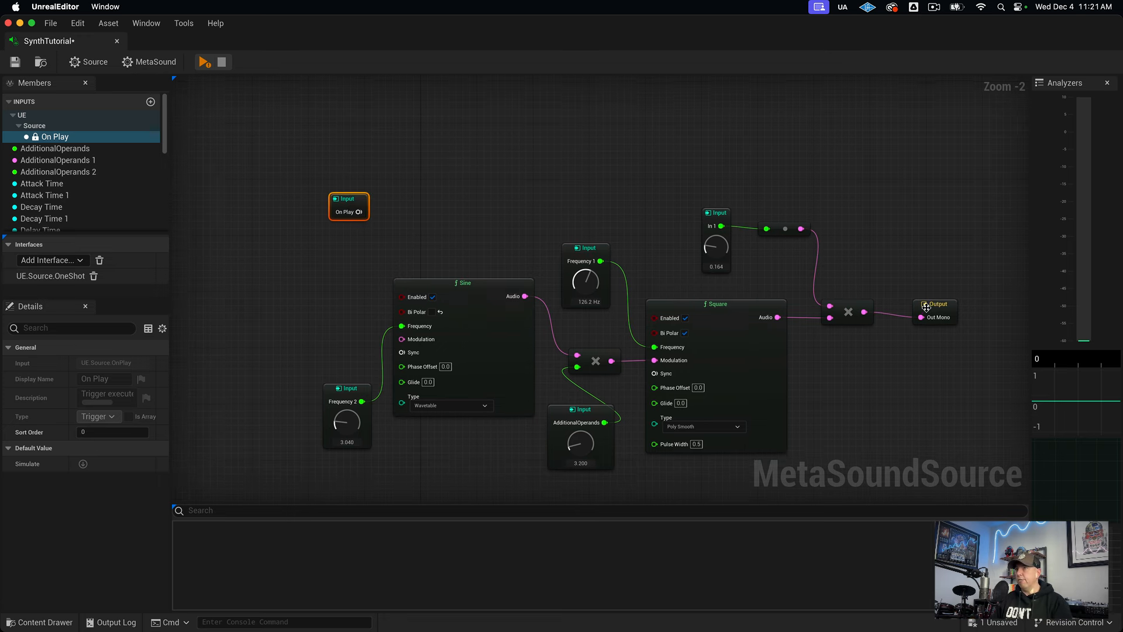
click(445, 187)
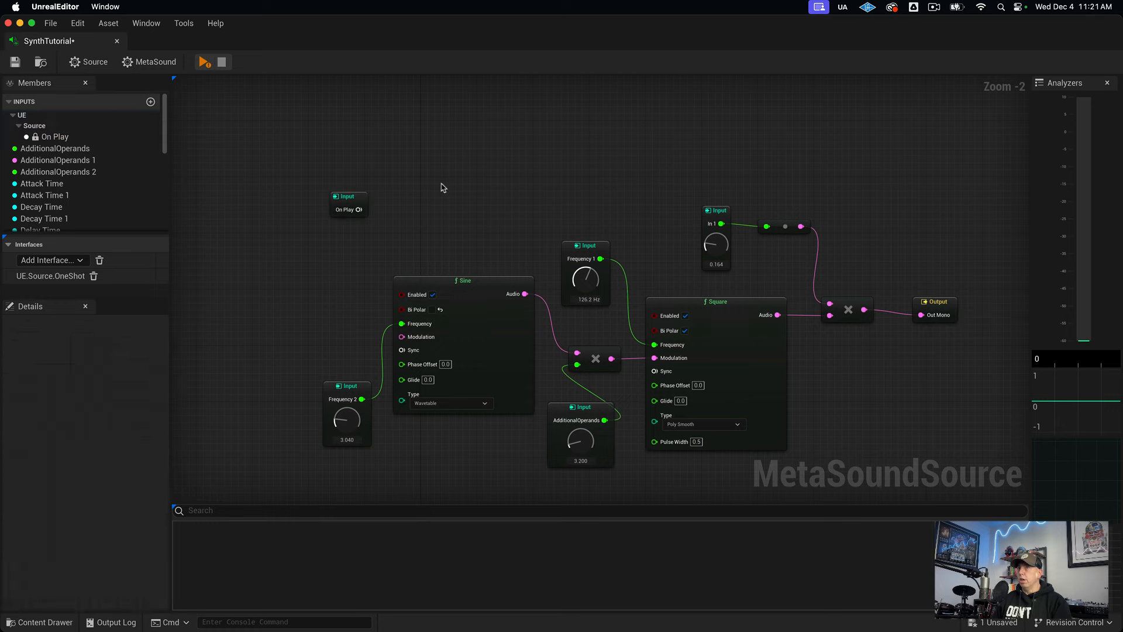
click(355, 196)
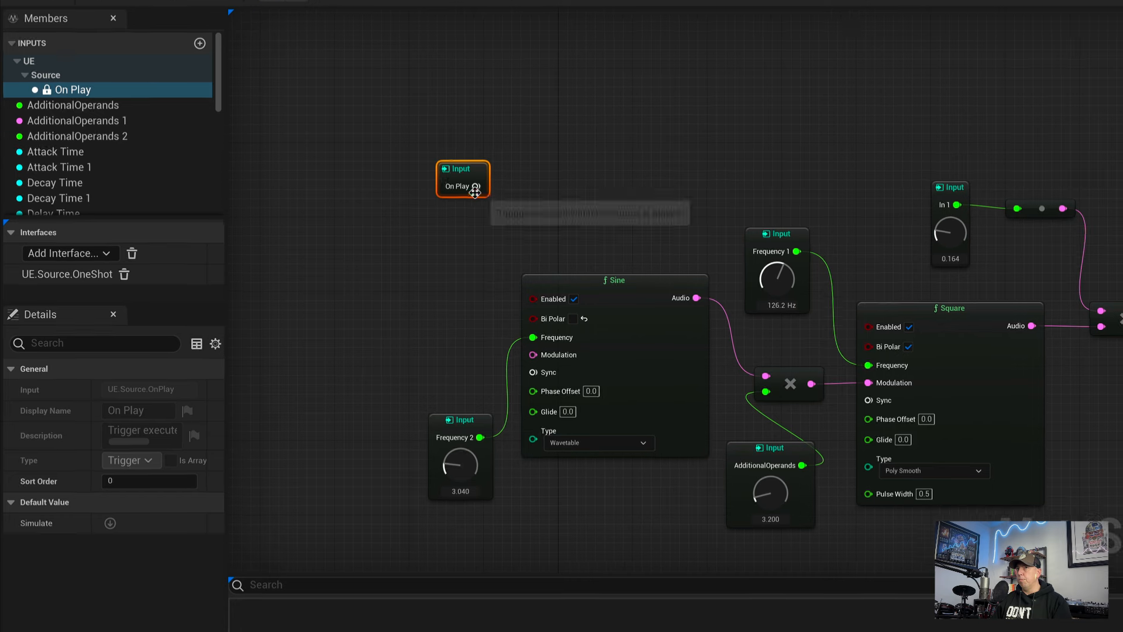
drag(479, 174, 451, 155)
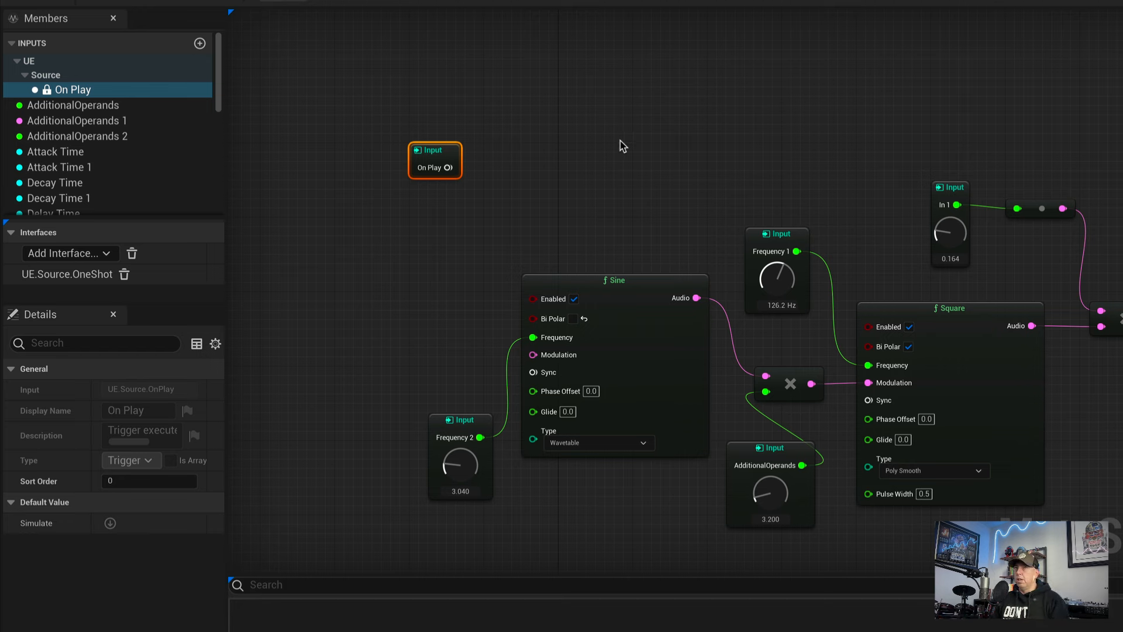
Nudge the On Play input node slightly up and to the left, and deselect it.
drag(433, 173, 424, 164)
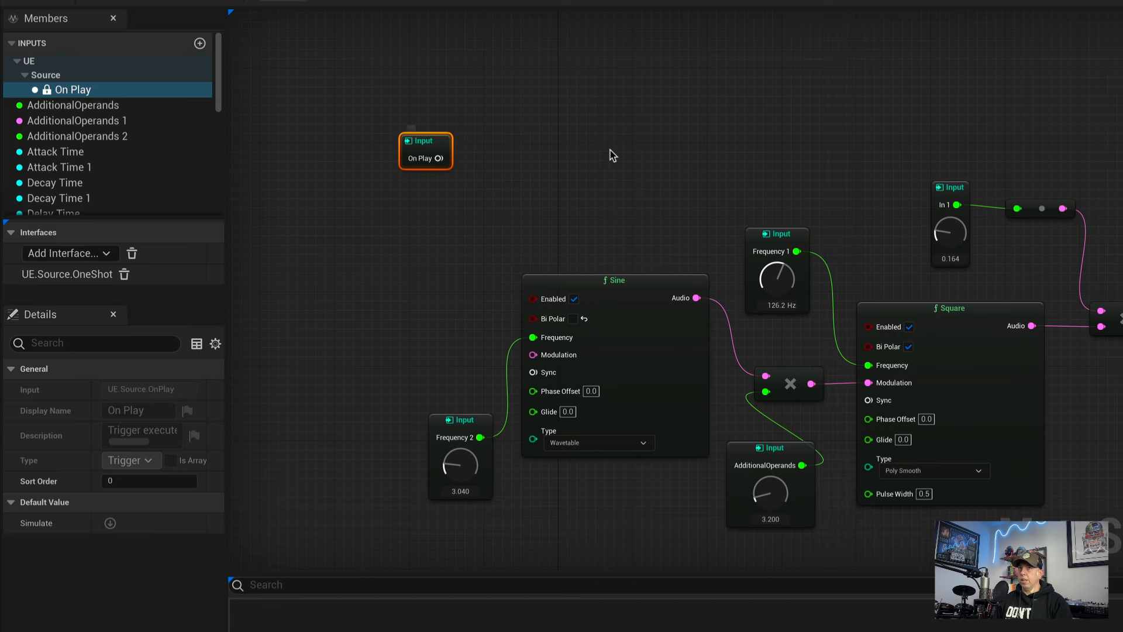
right_drag(731, 175, 731, 166)
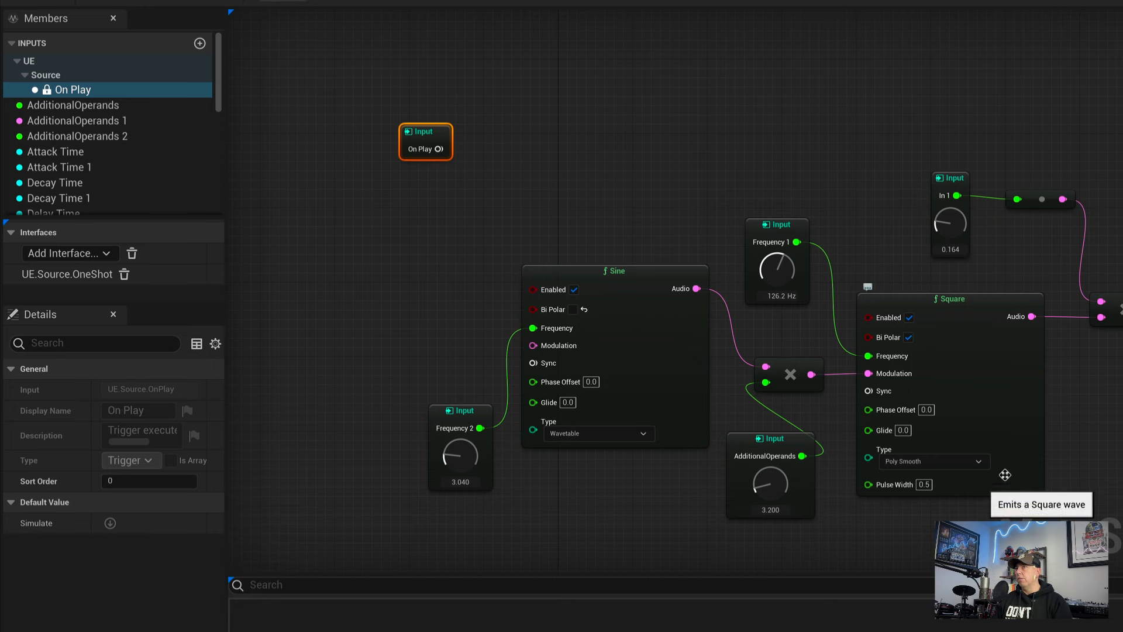
click(590, 182)
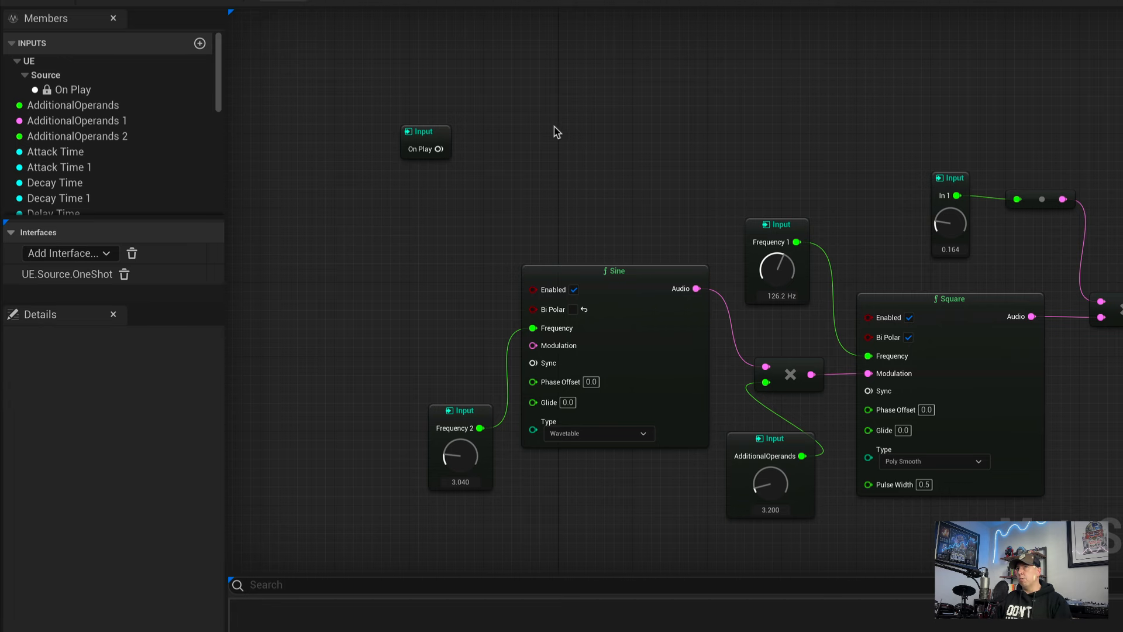
scroll(578, 130, up, 1)
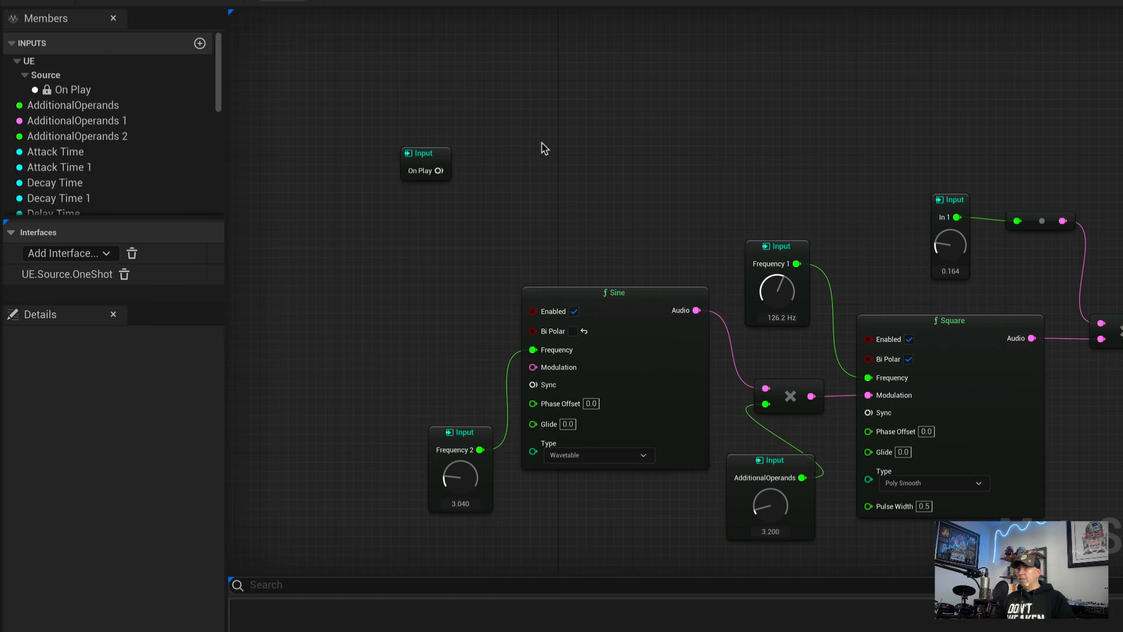
Add an ADSR Envelope (Audio) node and place it above the Sine oscillator, beside the On Play input.
right_click(568, 117)
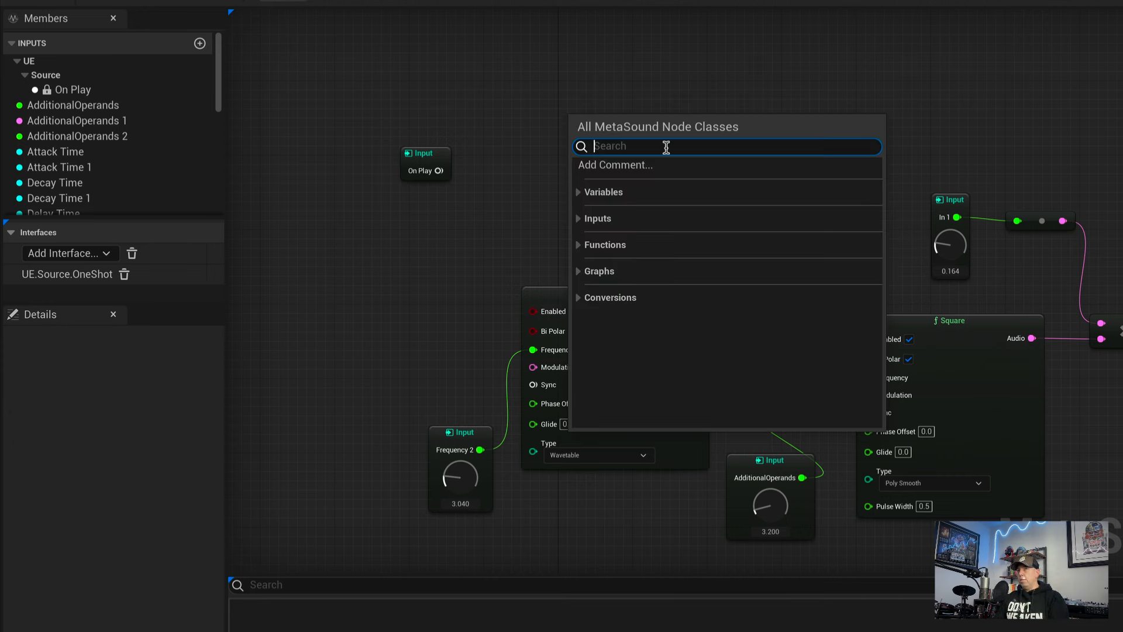
text(ads)
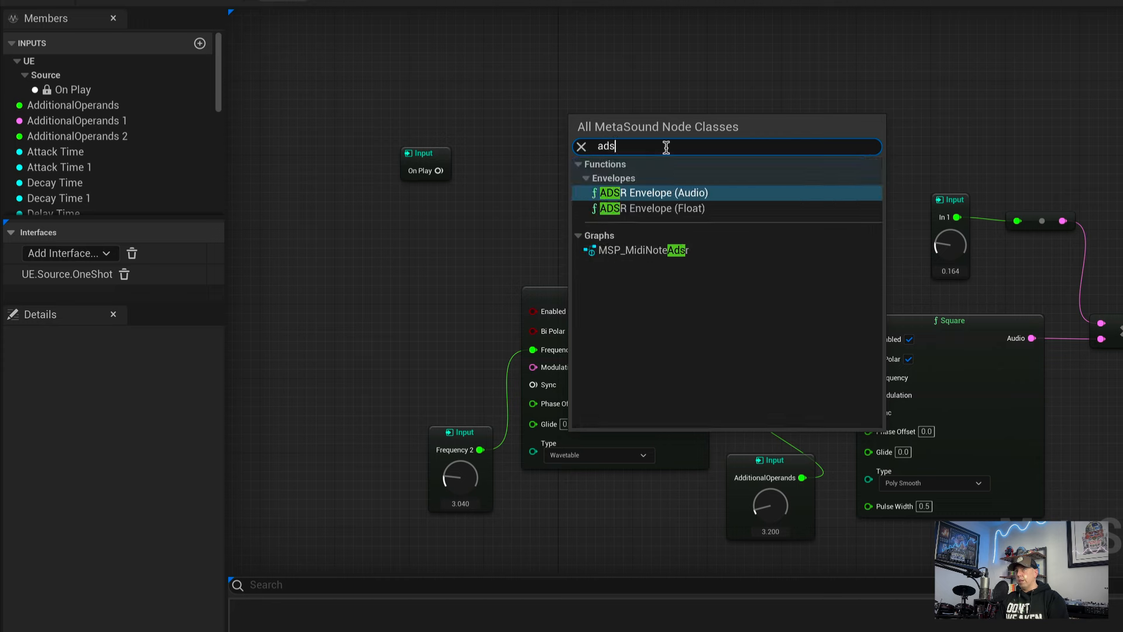
text(r)
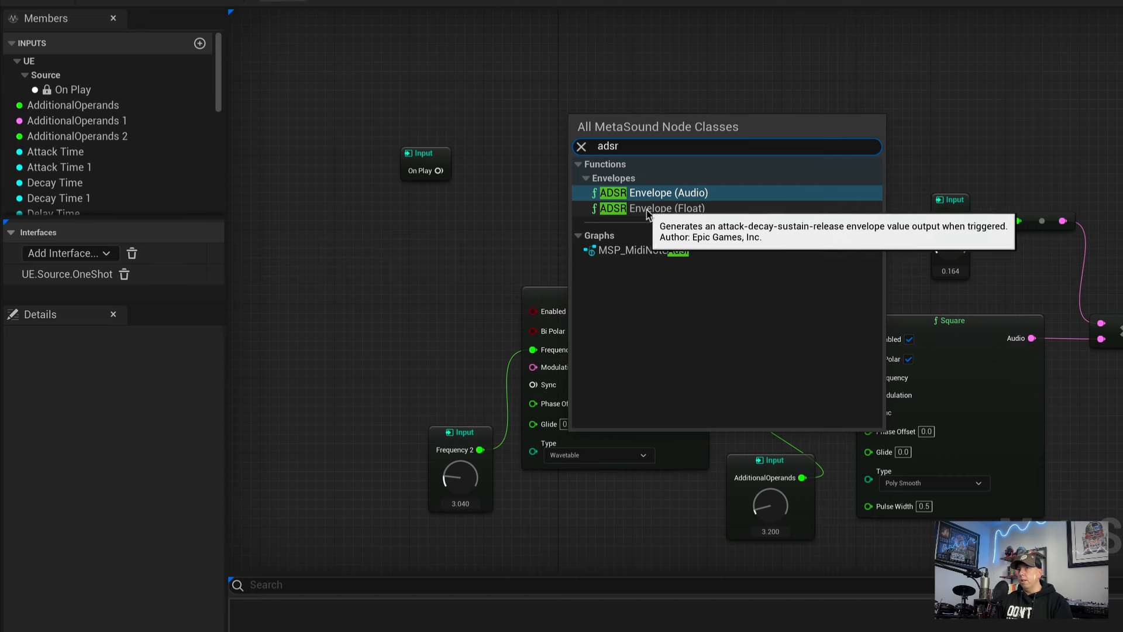
click(652, 195)
click(651, 195)
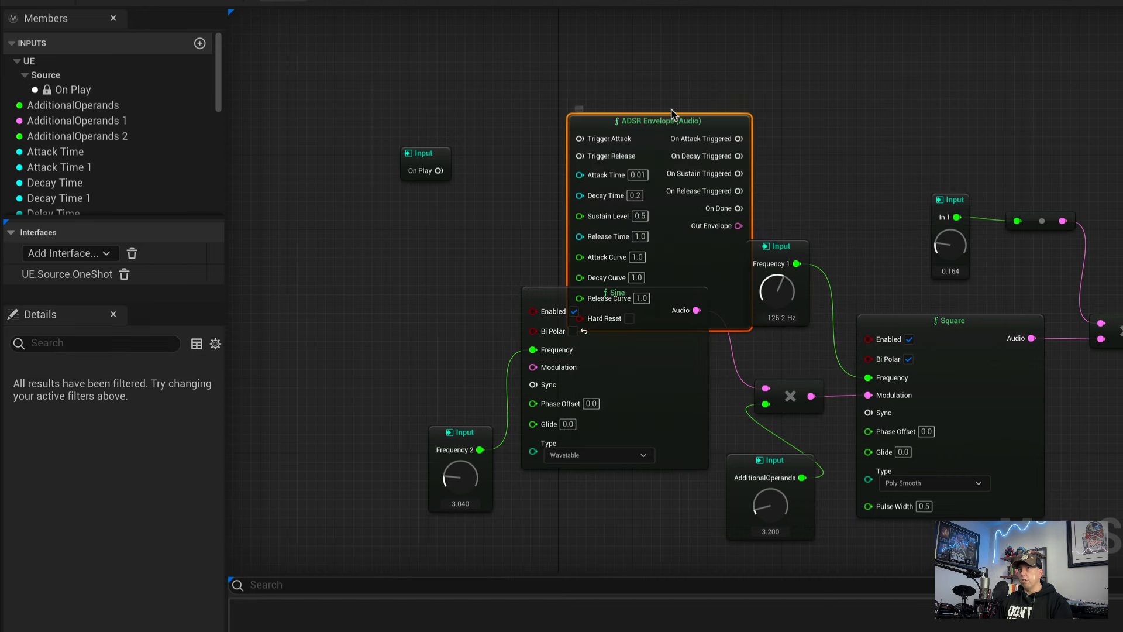
drag(662, 95, 634, 58)
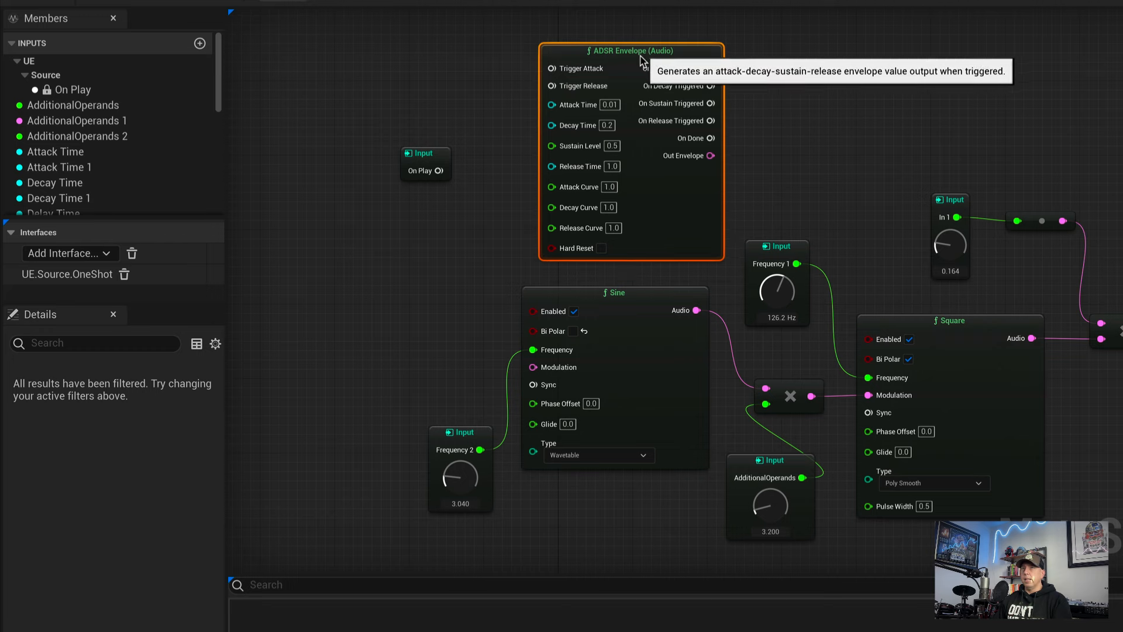
right_drag(830, 125, 833, 176)
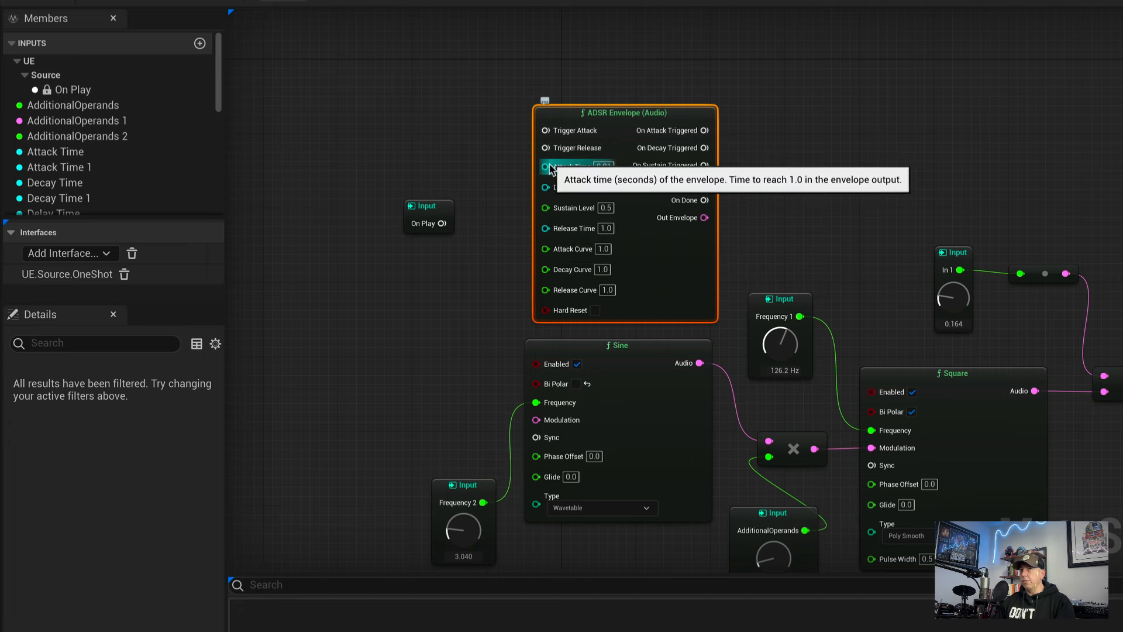
Connect On Play to the ADSR Envelope's Trigger Attack and shift the envelope node slightly up and left.
right_drag(509, 295, 576, 296)
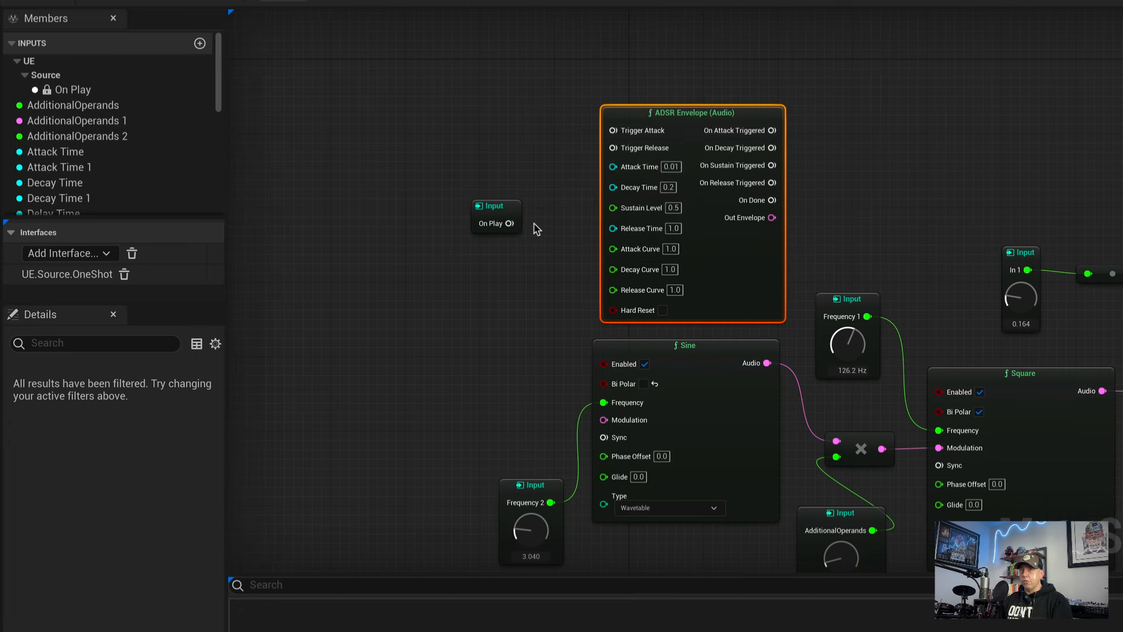
drag(704, 110, 704, 100)
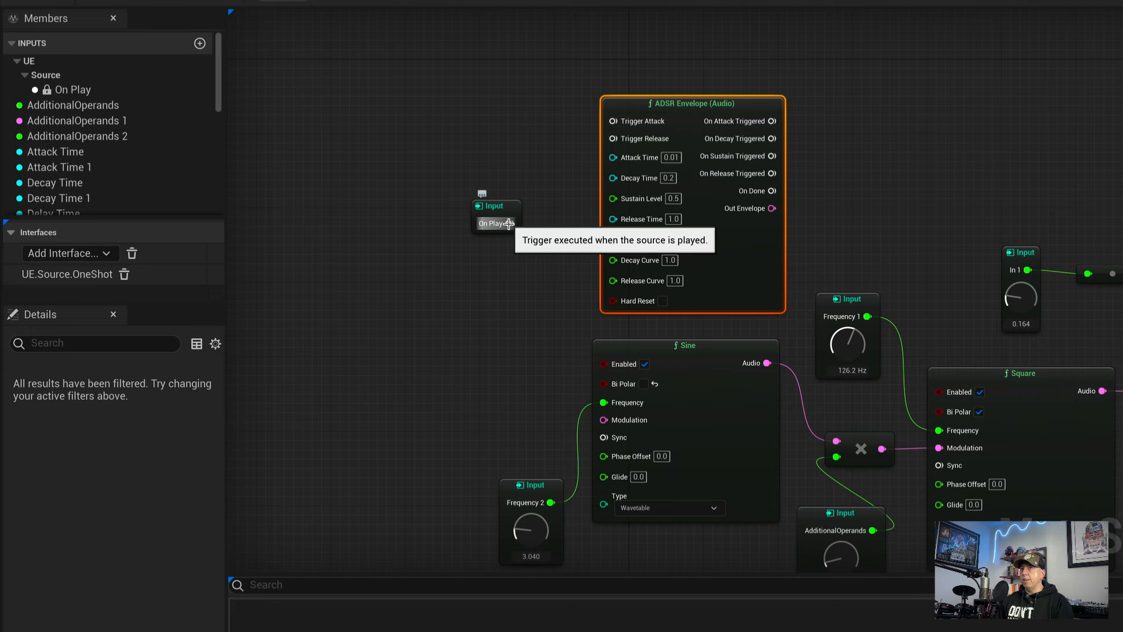
drag(509, 224, 613, 121)
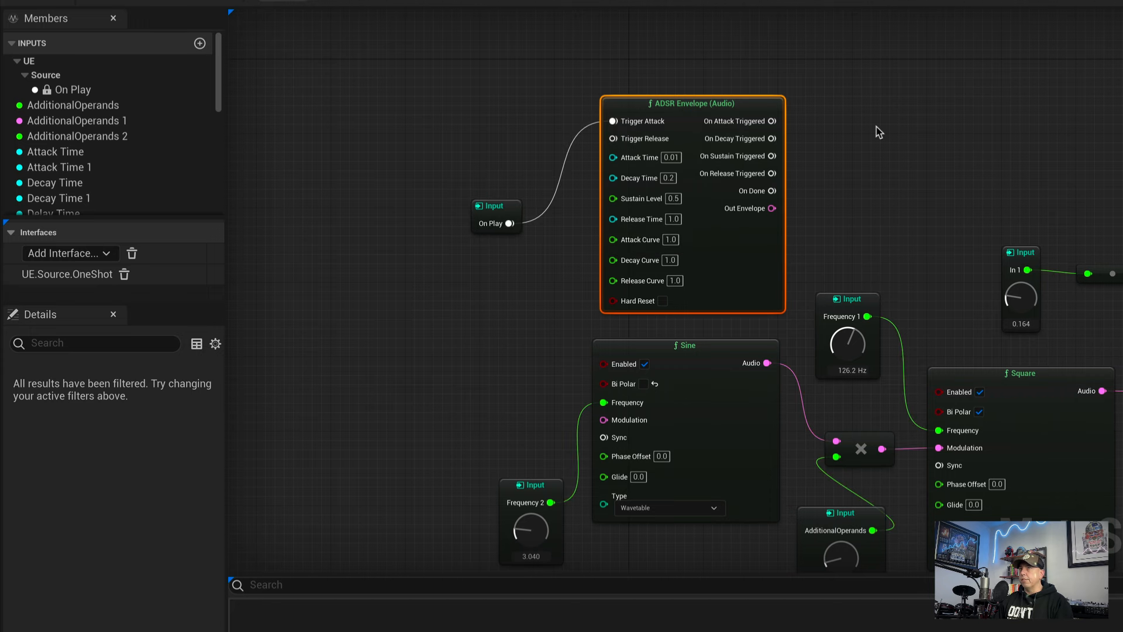
click(879, 132)
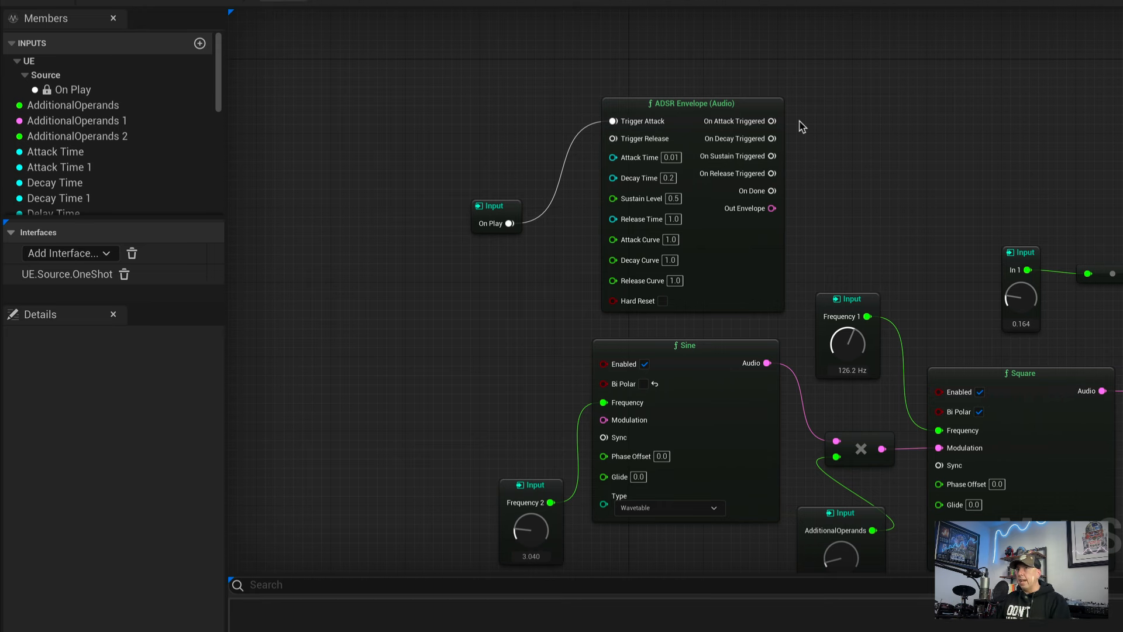
drag(768, 110, 750, 93)
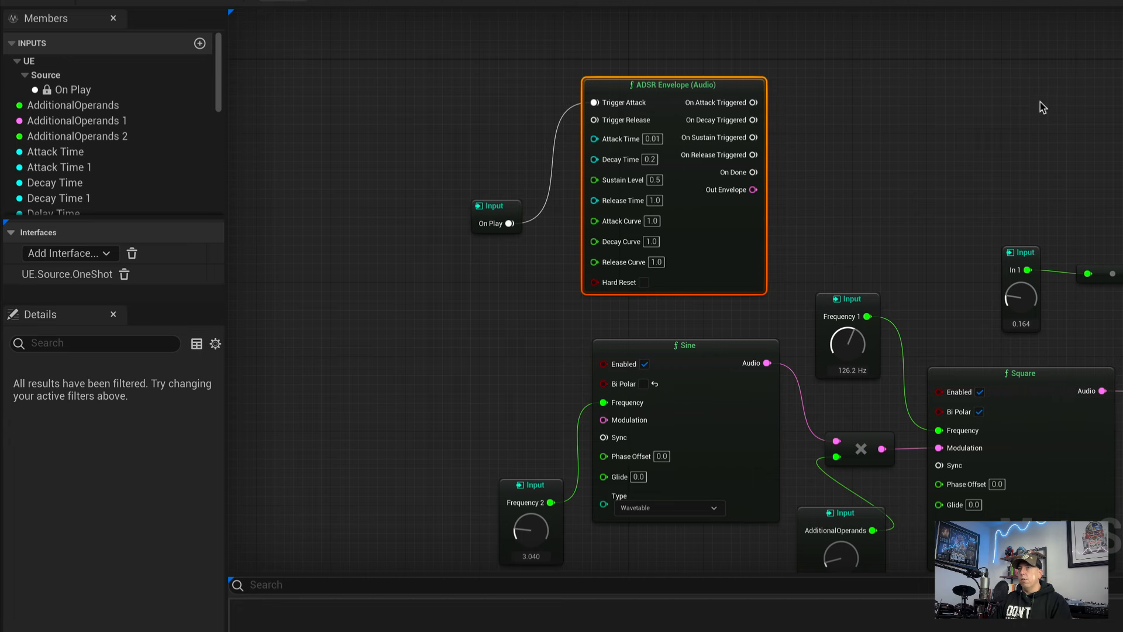
right_drag(1044, 105, 1043, 96)
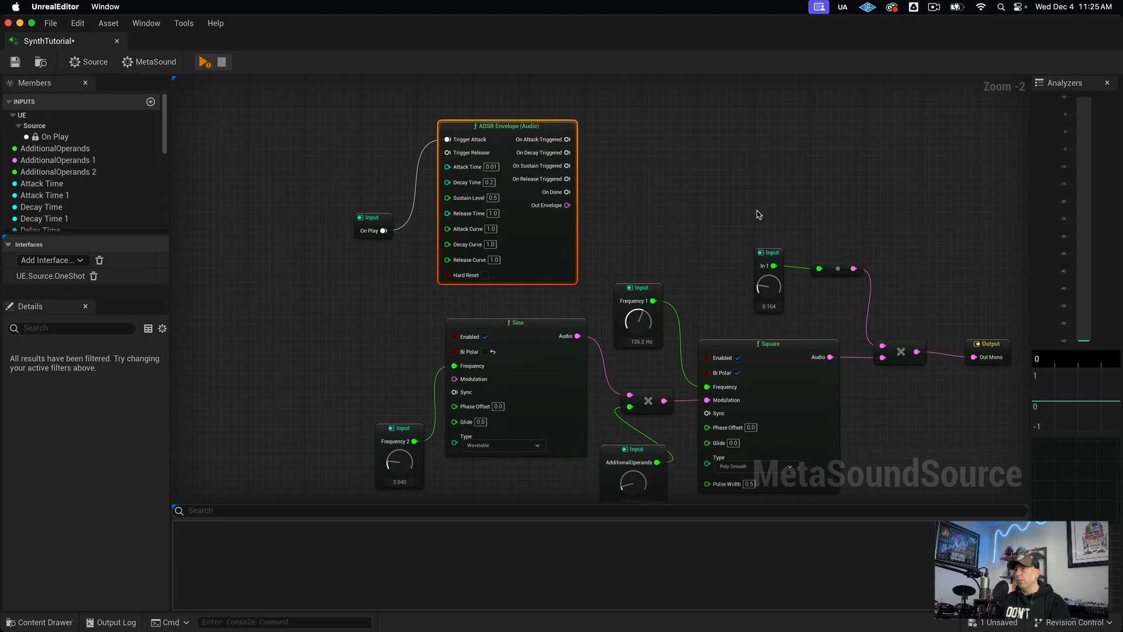
Move the final multiply and Output nodes right, along with the In 1 knob and its float-to-audio conversion, to open space after the Square oscillator.
right_drag(759, 215, 744, 233)
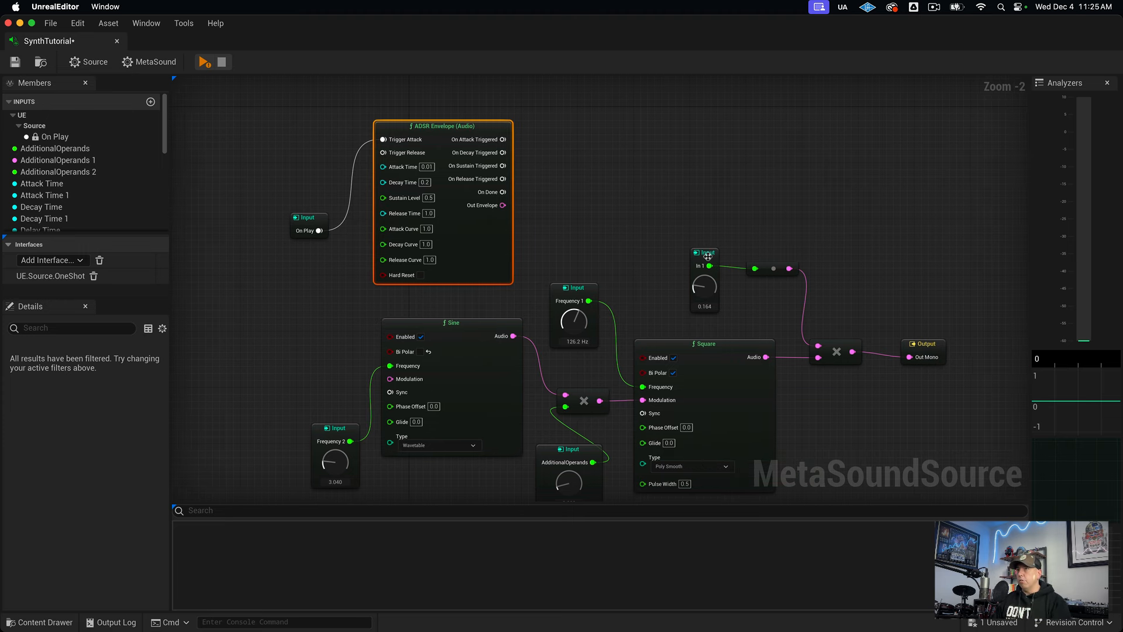
drag(672, 250, 877, 257)
drag(946, 320, 948, 347)
drag(756, 238, 874, 258)
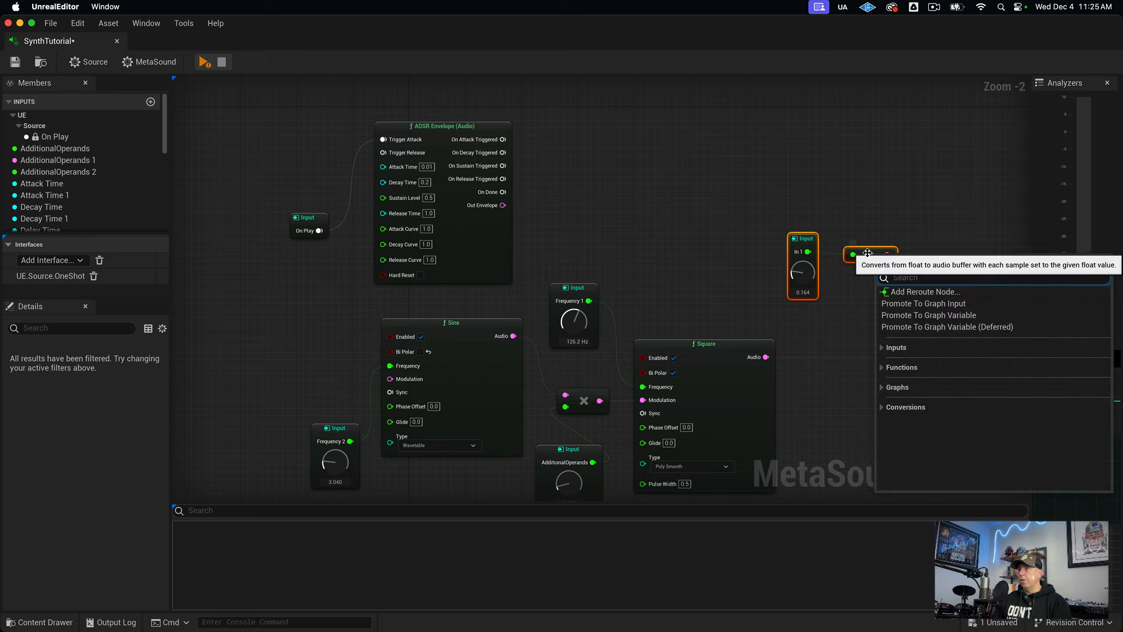
click(868, 223)
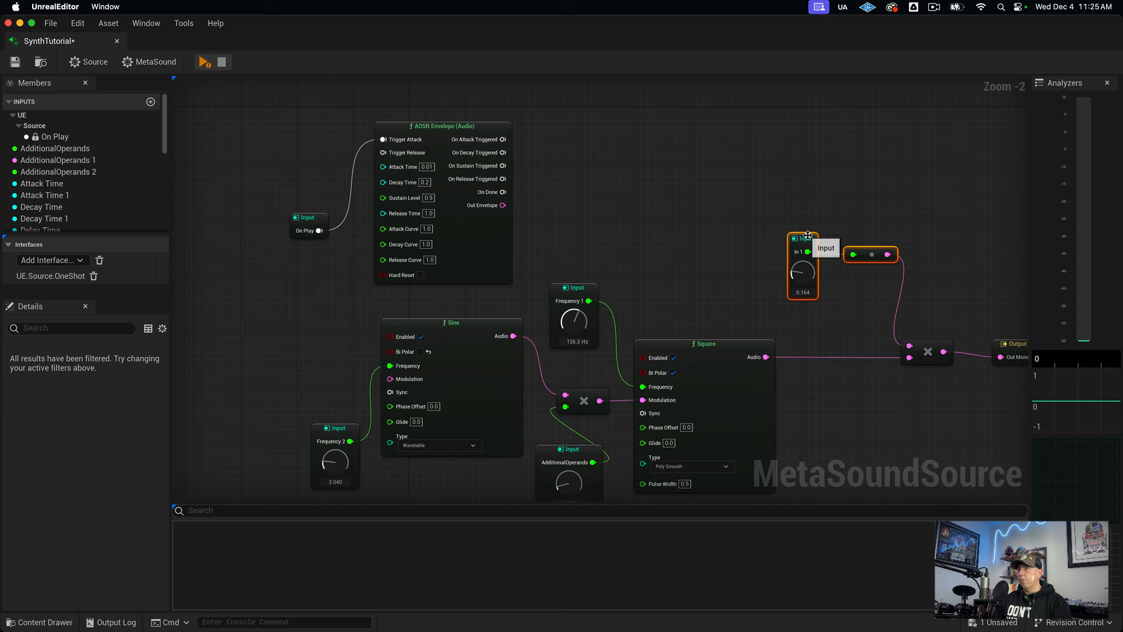
drag(820, 243, 882, 240)
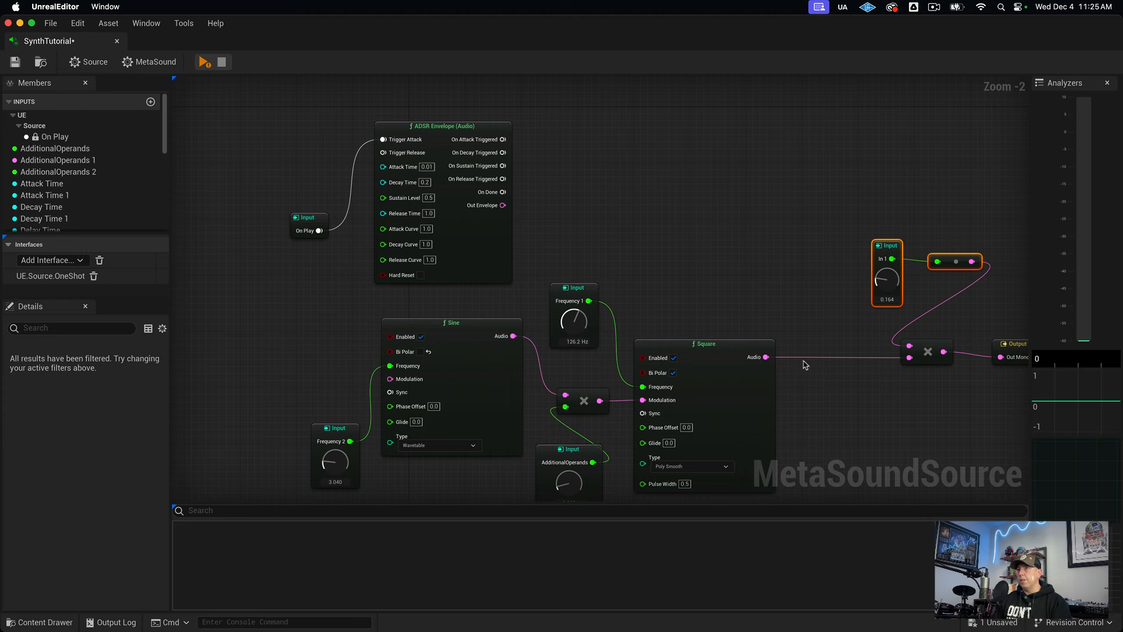
click(824, 360)
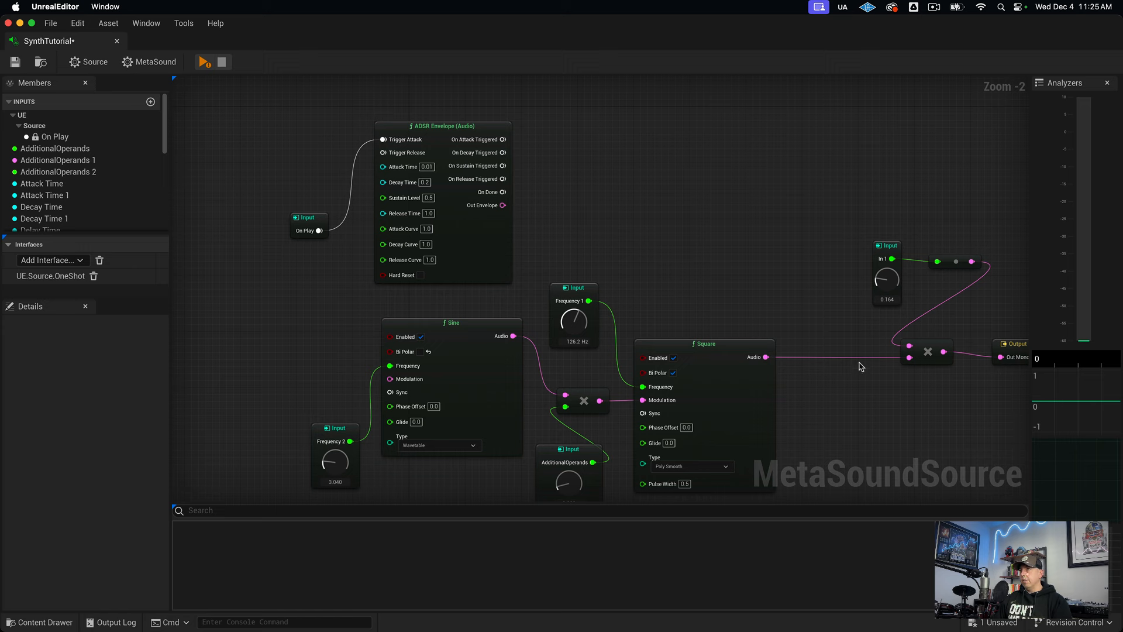
Break the Square oscillator's audio connection and insert a Multiply (Audio) node between it and the final multiply node.
alt+click(813, 358)
right_click(823, 357)
text(ultipl)
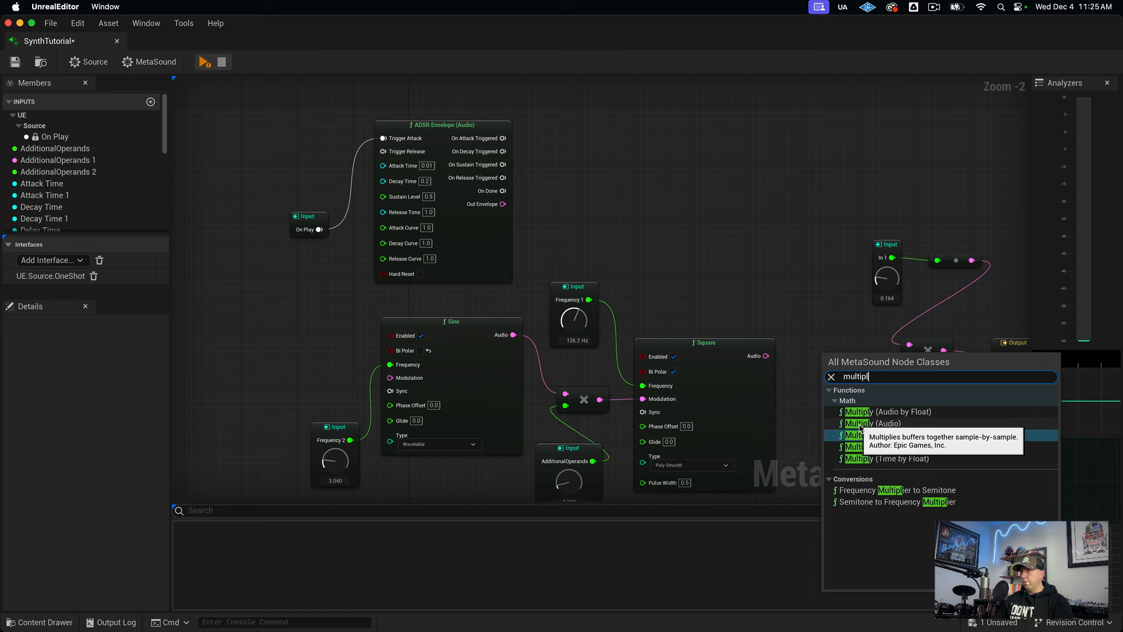
click(861, 427)
drag(859, 364, 848, 353)
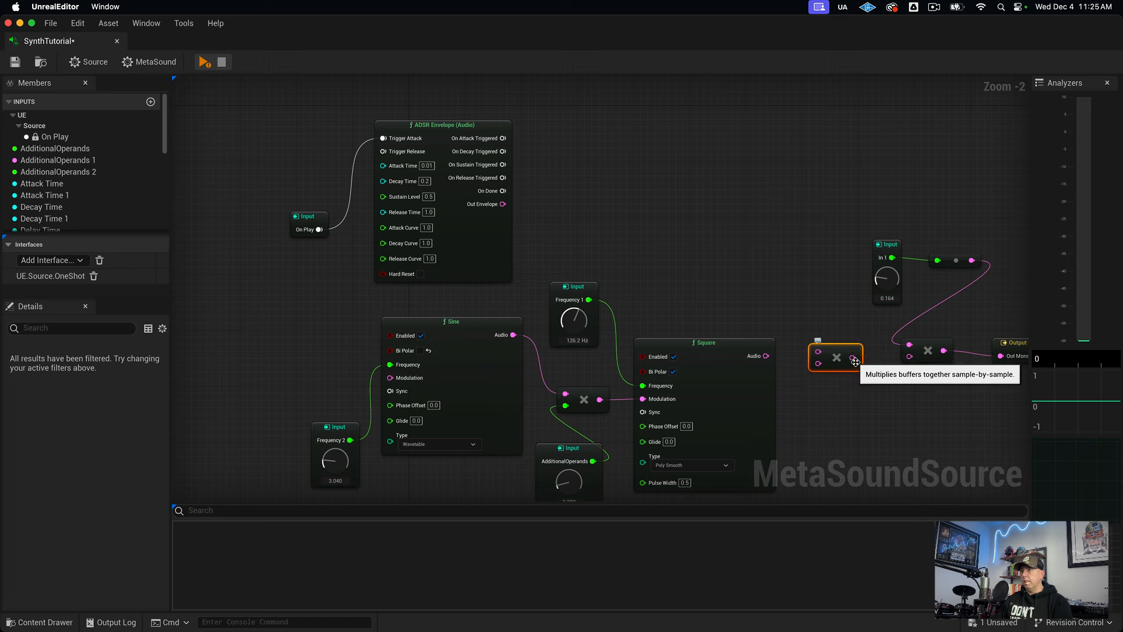
drag(855, 359, 911, 357)
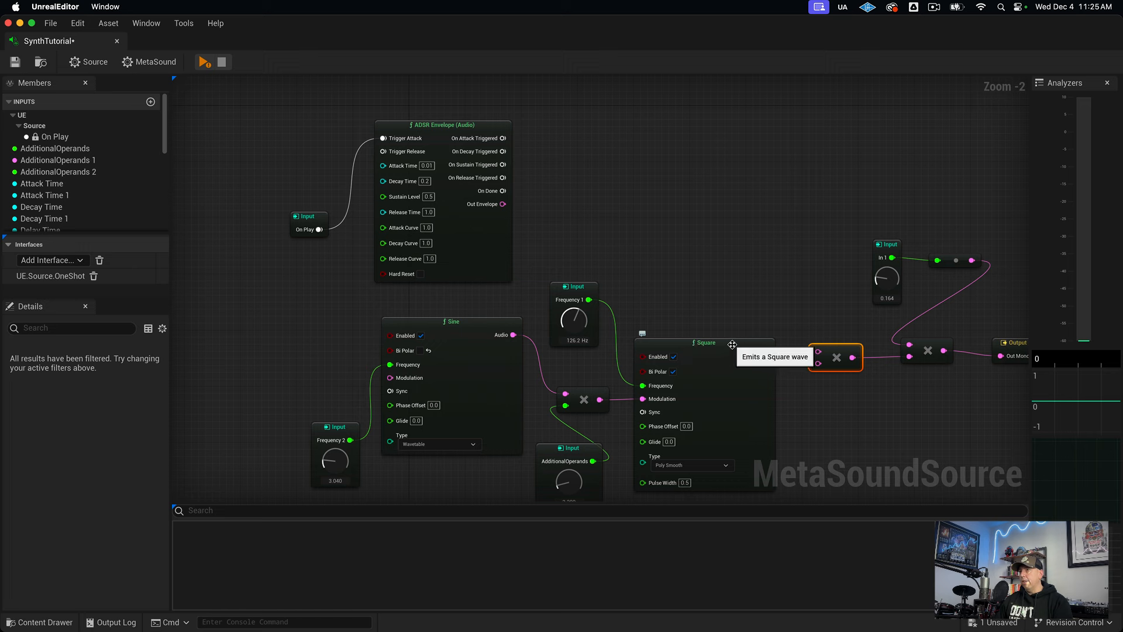
drag(766, 358, 818, 369)
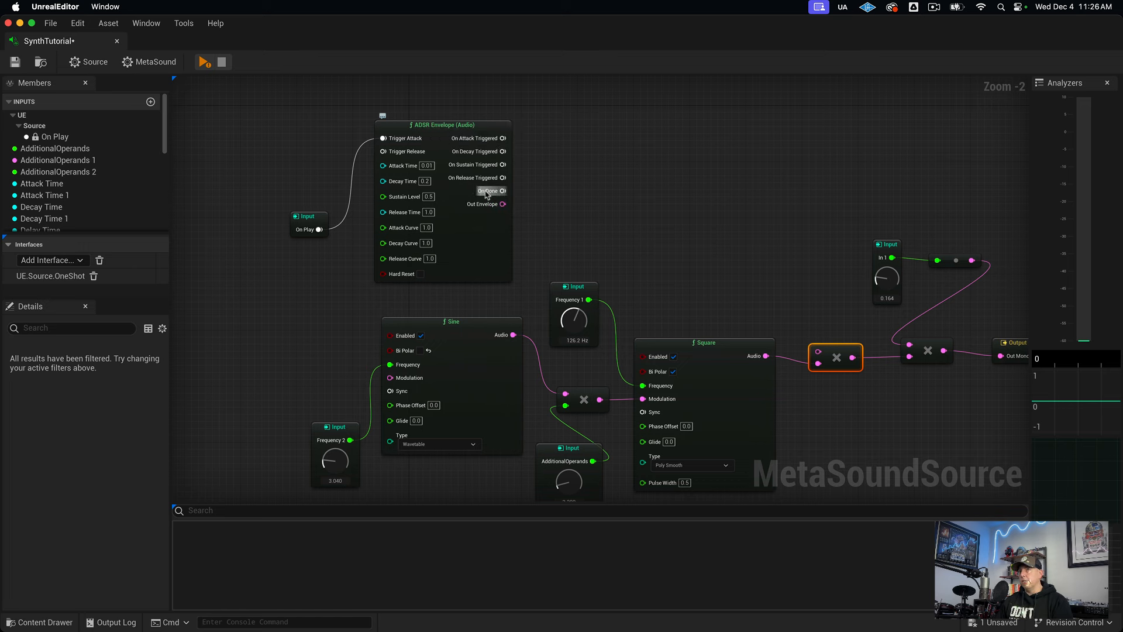
Connect the ADSR Envelope's Out Envelope to the new Multiply node's free input and briefly preview the sound.
drag(503, 204, 821, 354)
click(702, 97)
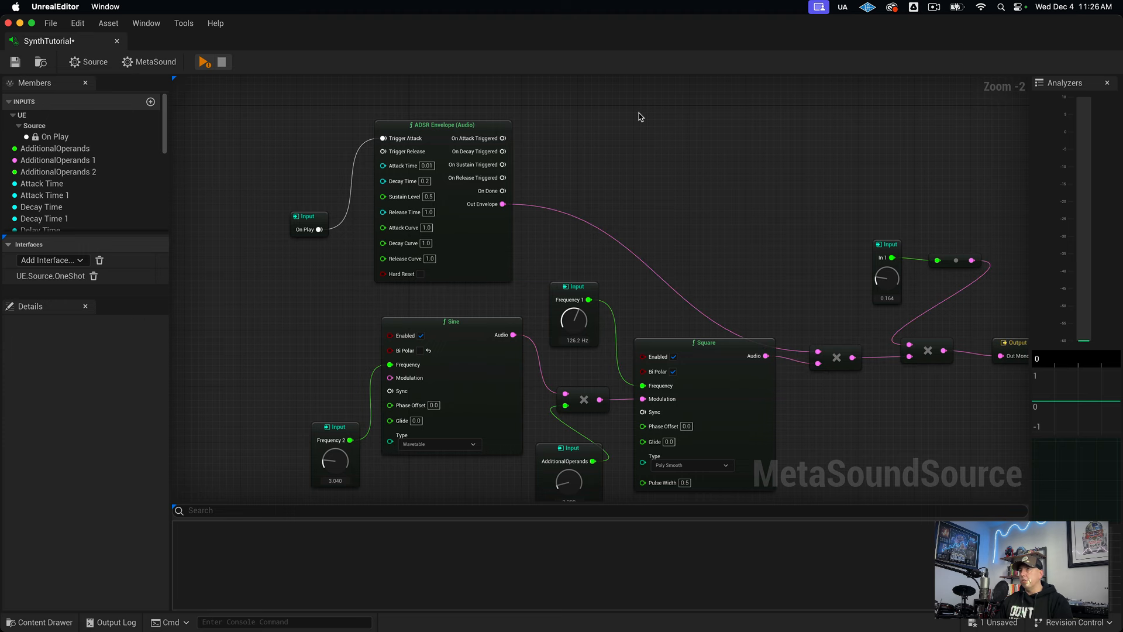
scroll(640, 116, right, 3)
scroll(711, 165, right, 1)
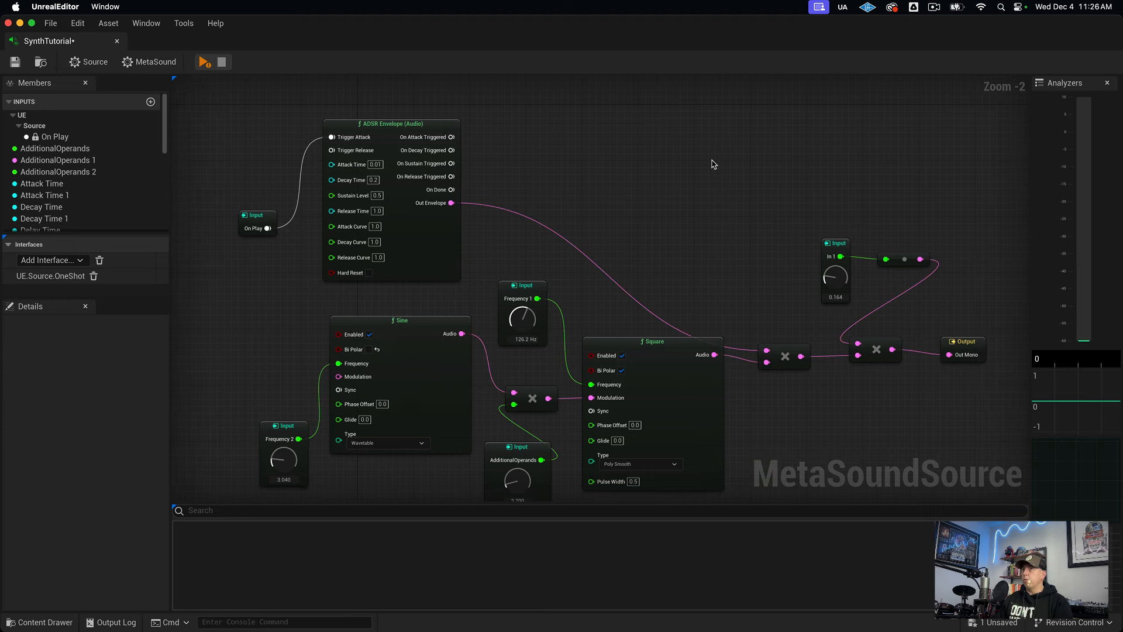
key(space)
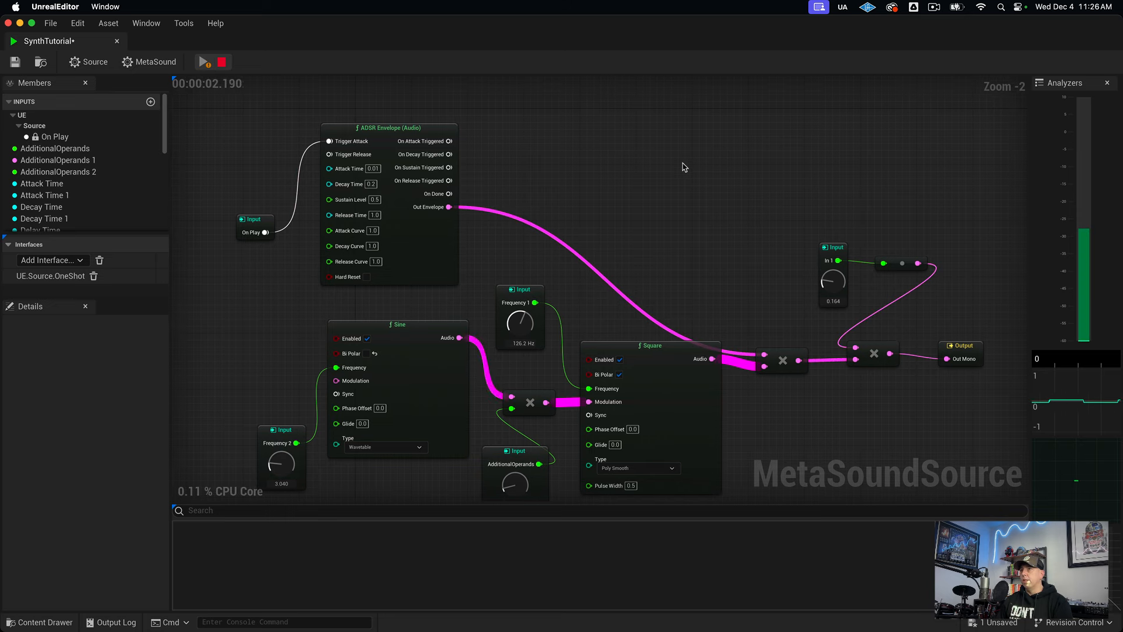
key(space)
scroll(646, 185, left, 2)
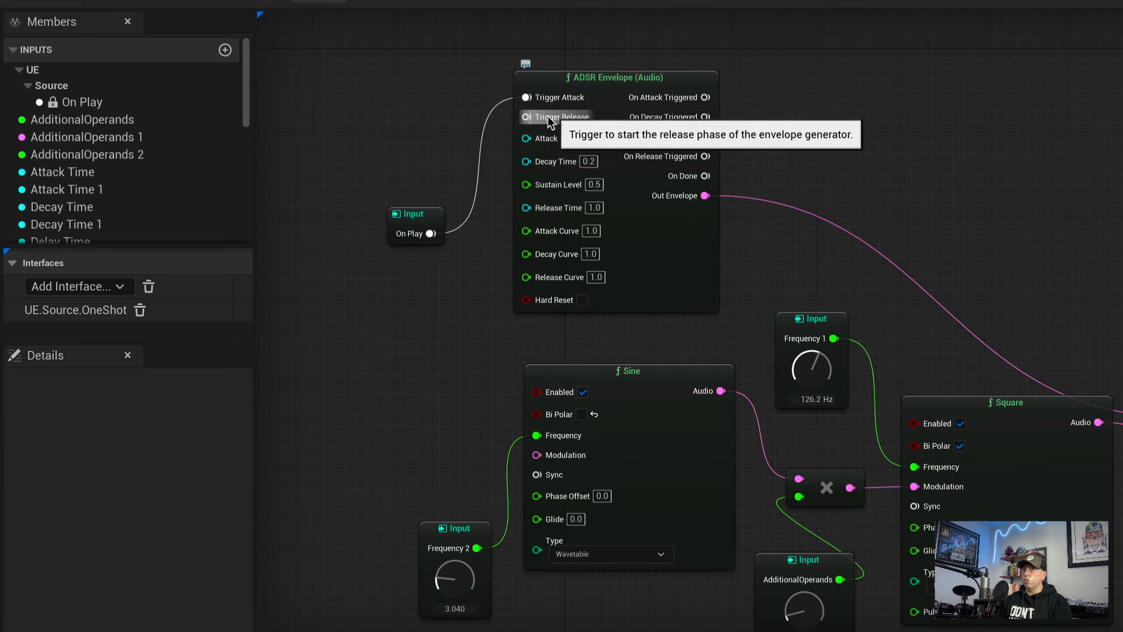
Move the ADSR Envelope node farther right and up to make room next to the On Play input.
click(619, 84)
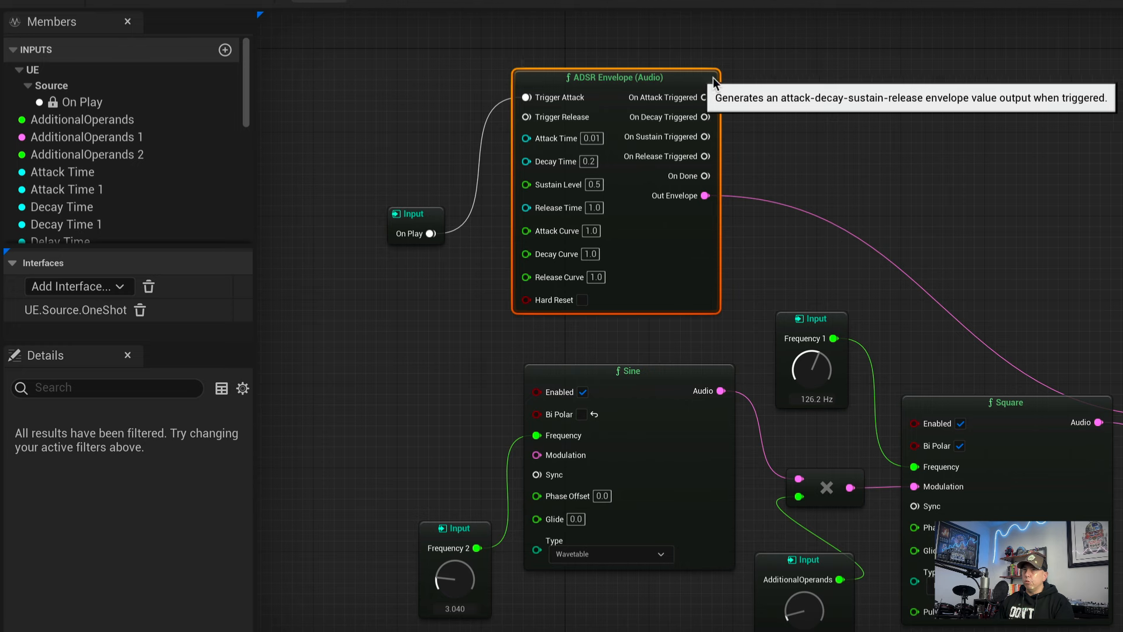
drag(696, 79, 759, 79)
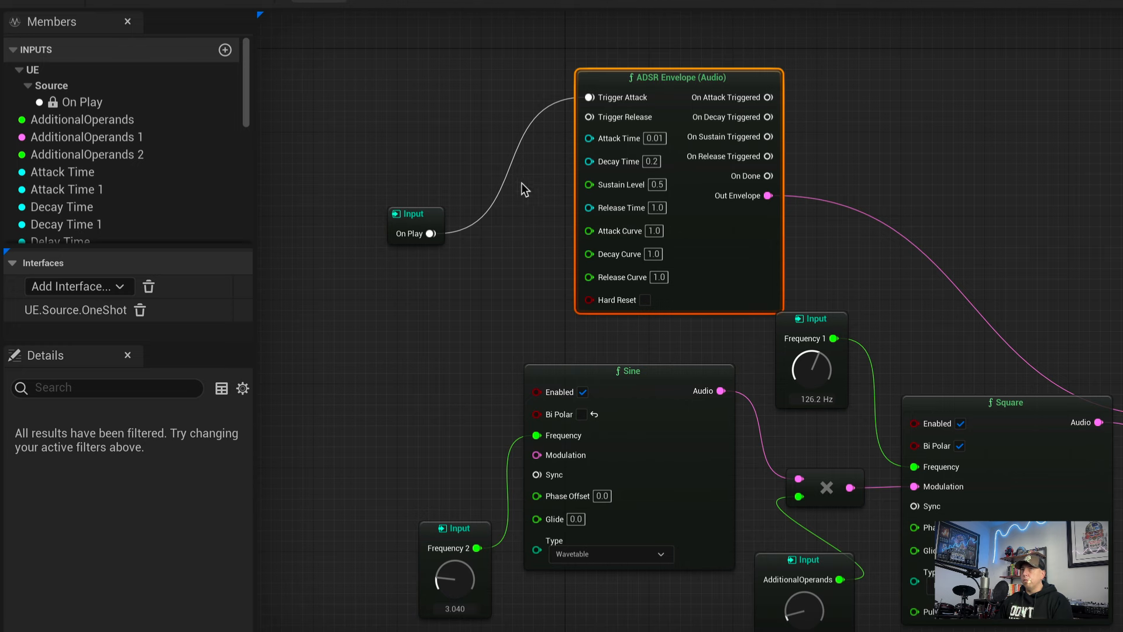
drag(739, 77, 787, 57)
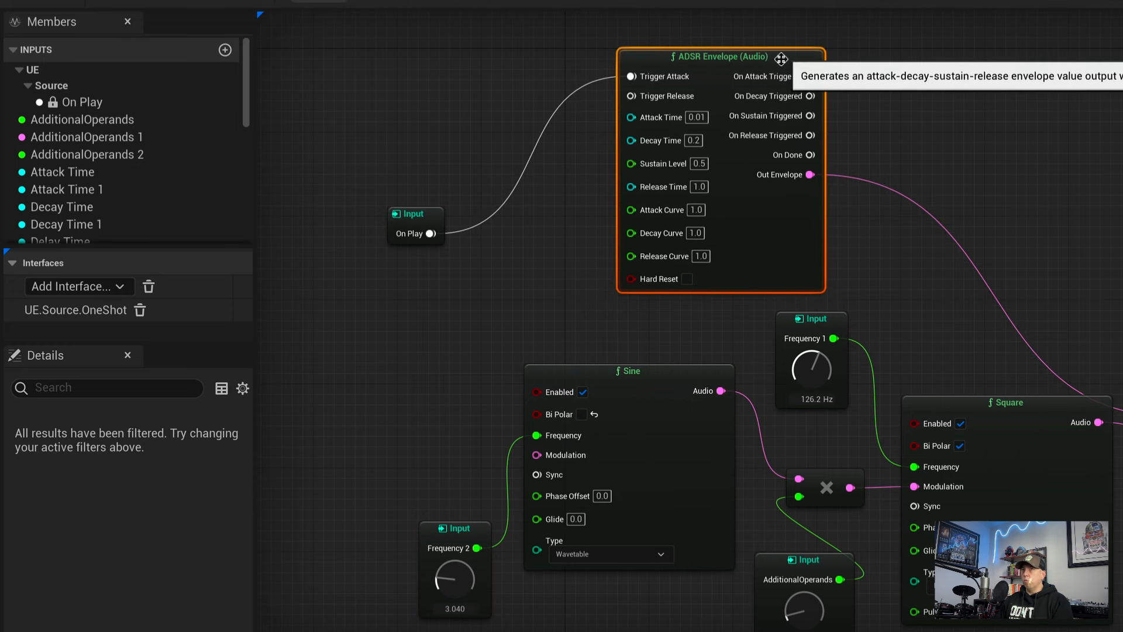
click(536, 254)
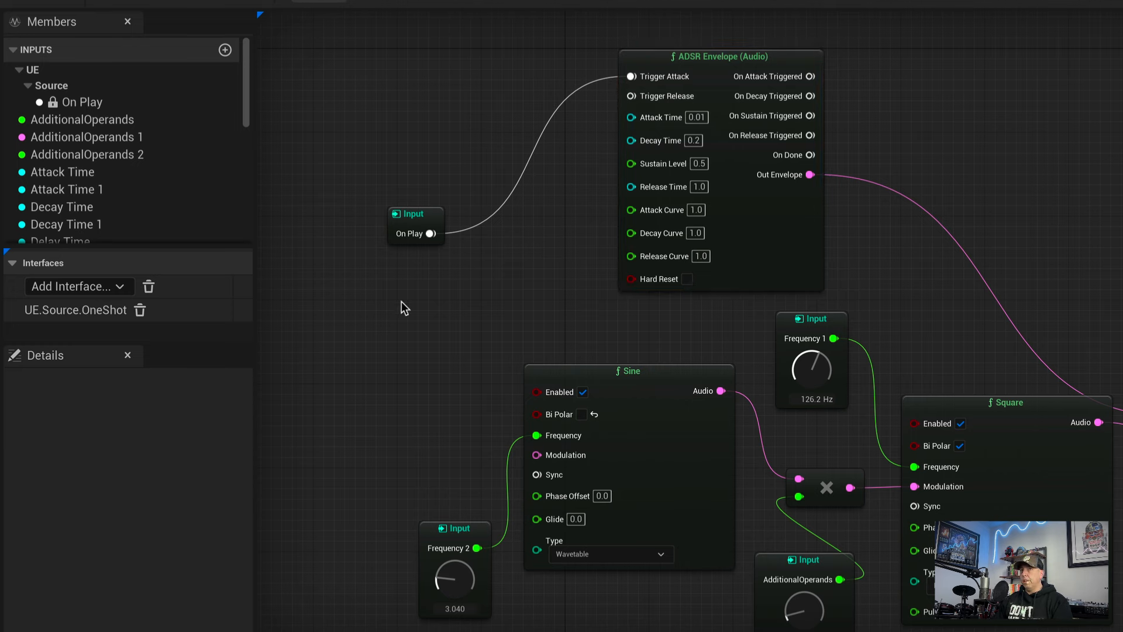
Add a Trigger Toggle node and place it just below the wire from On Play to the ADSR Envelope.
right_click(454, 280)
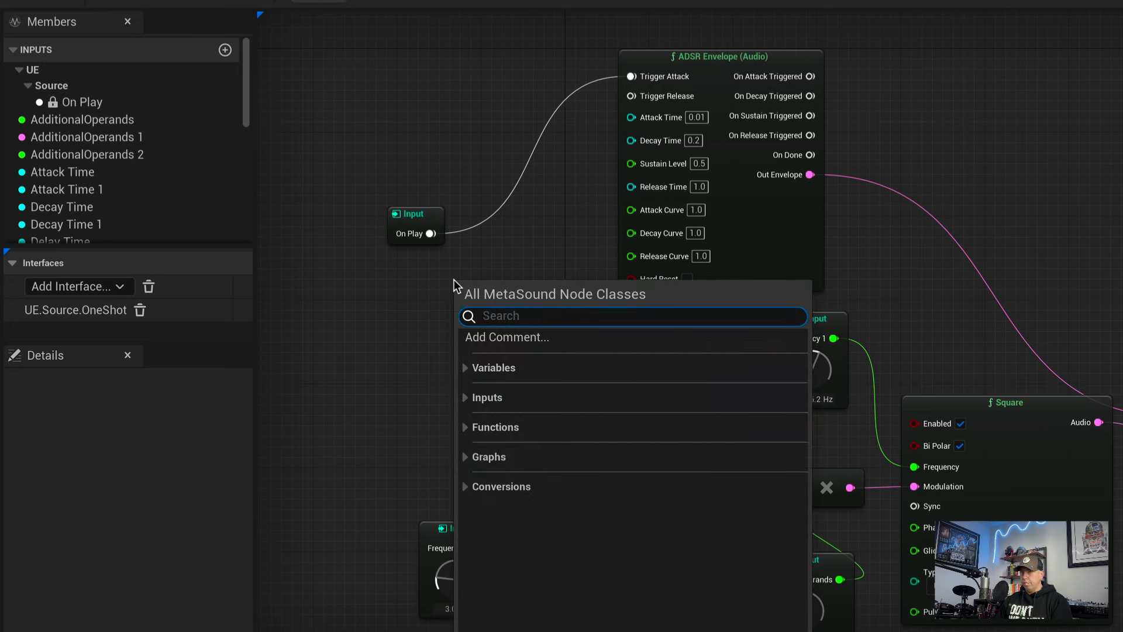
text(trig)
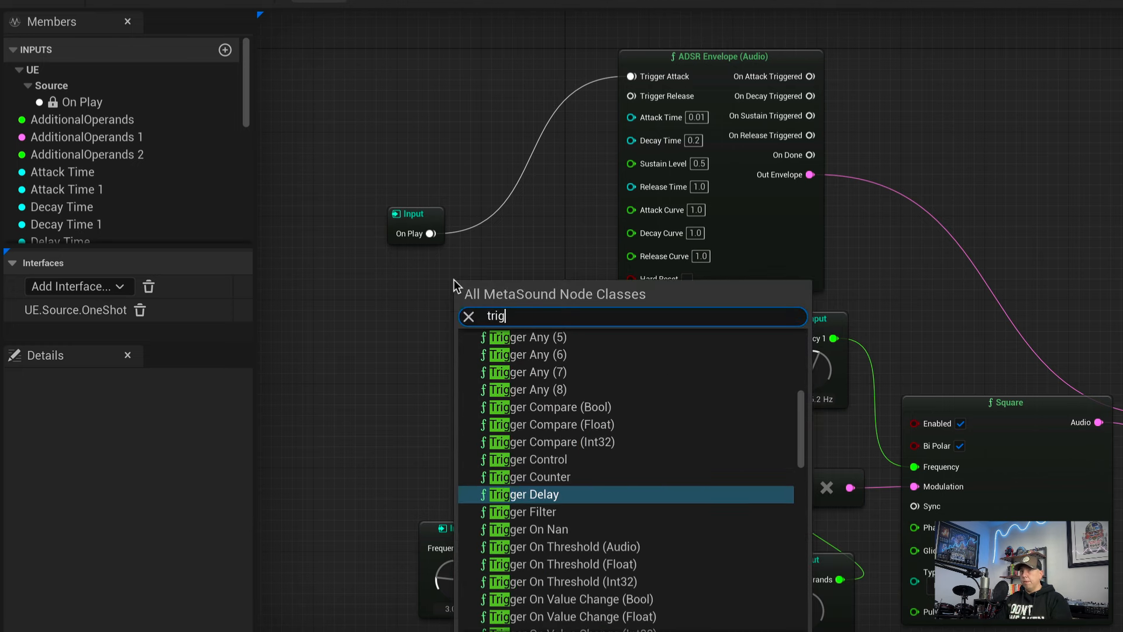
text(ger)
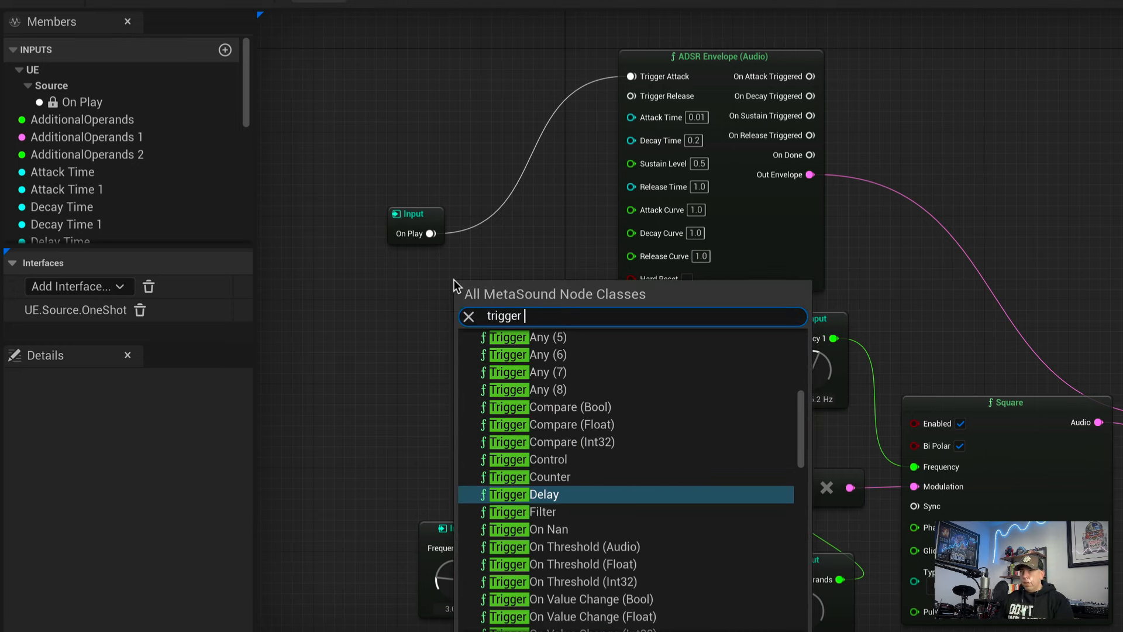
scroll(755, 456, up, 6)
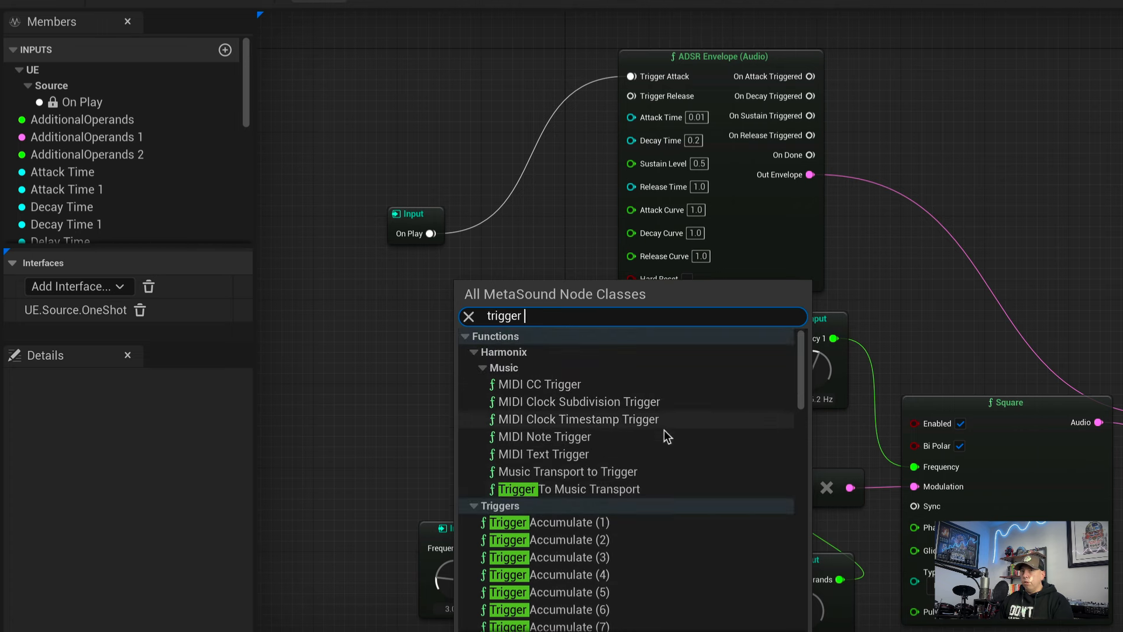
scroll(647, 506, down, 15)
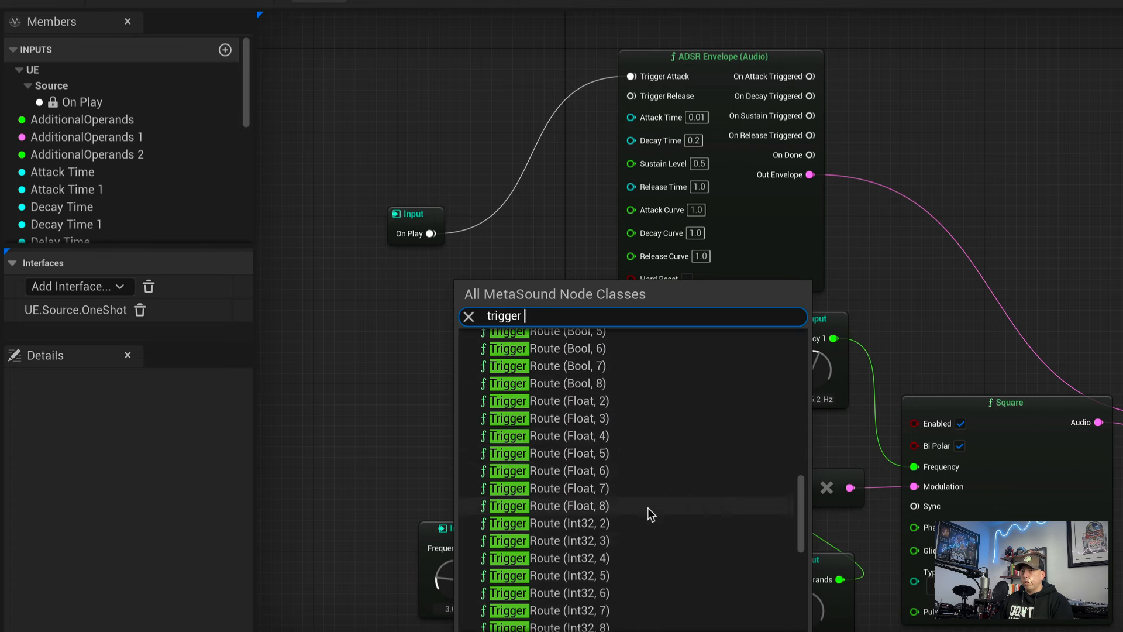
scroll(648, 508, down, 5)
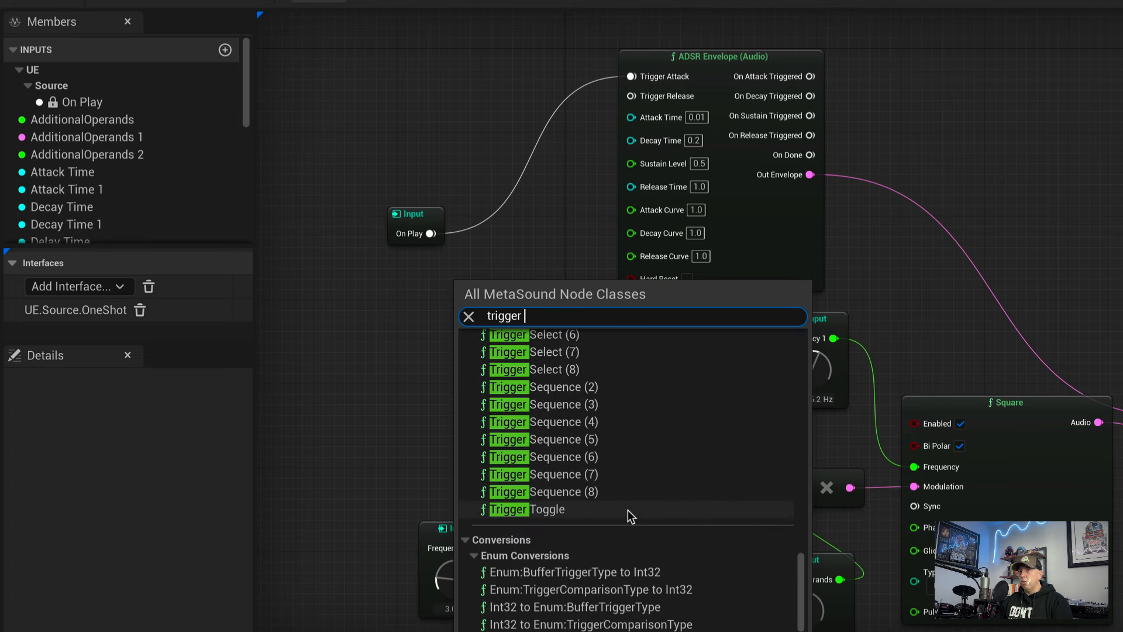
click(539, 510)
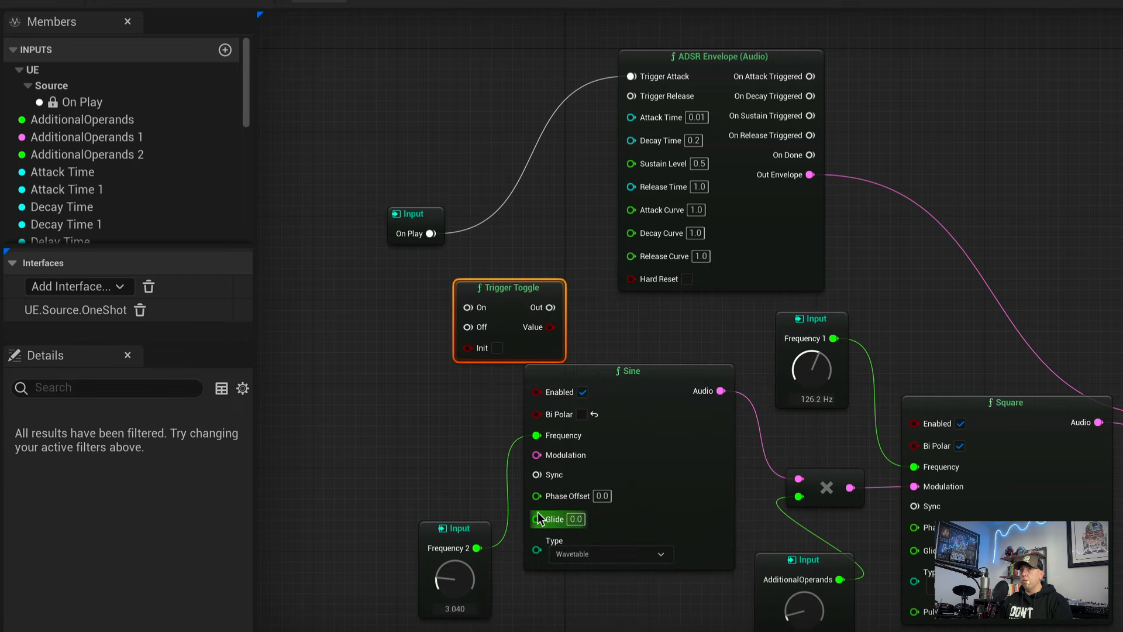
drag(502, 290, 522, 264)
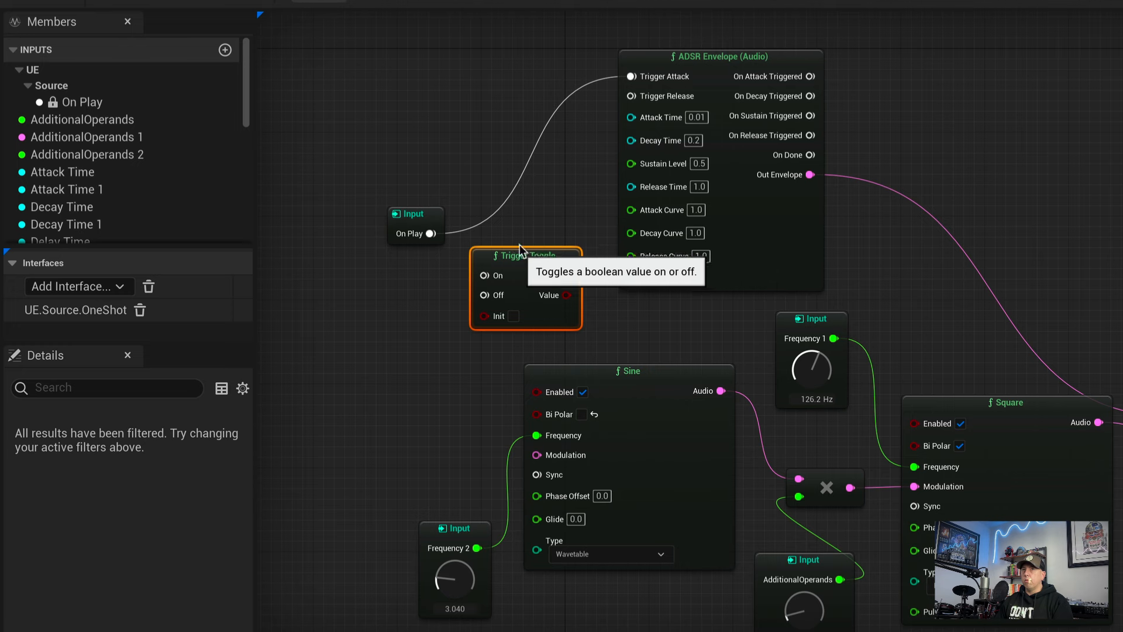
Break the On Play to Trigger Attack connection and reroute it through the Trigger Toggle's On input and Out output, with the node moved up.
click(497, 211)
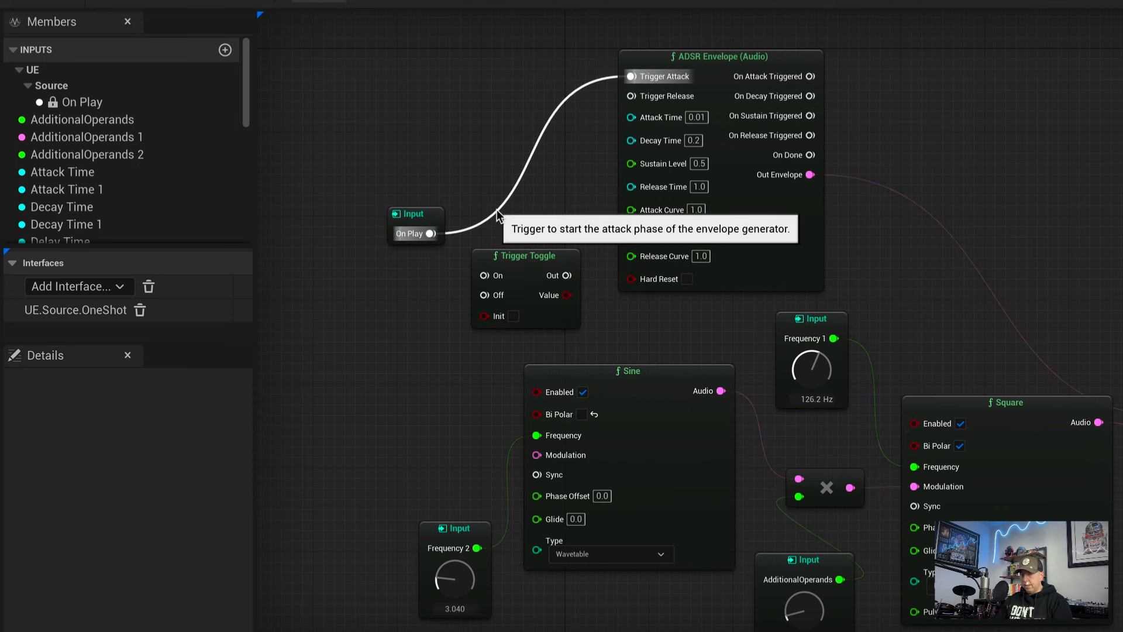
alt+click(496, 215)
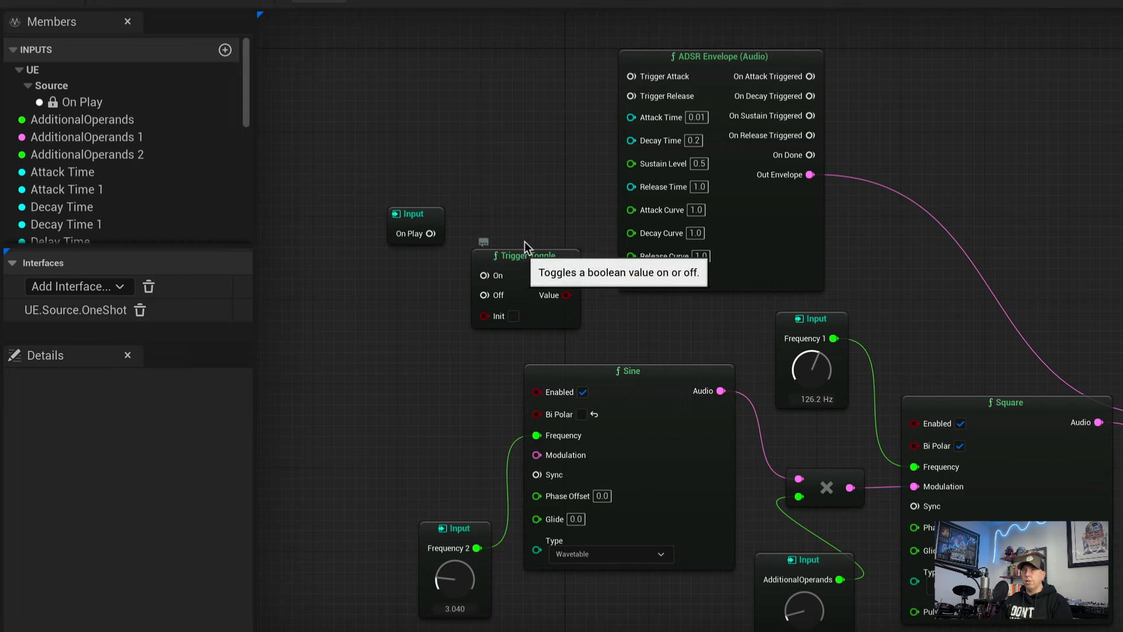
drag(523, 256, 527, 110)
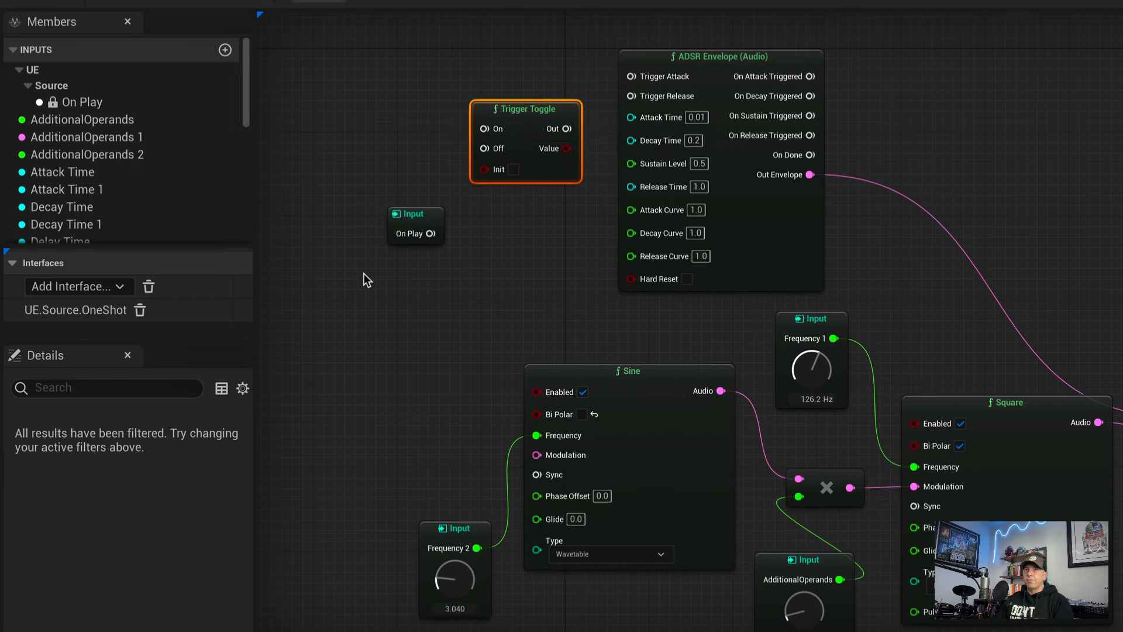
drag(430, 234, 484, 129)
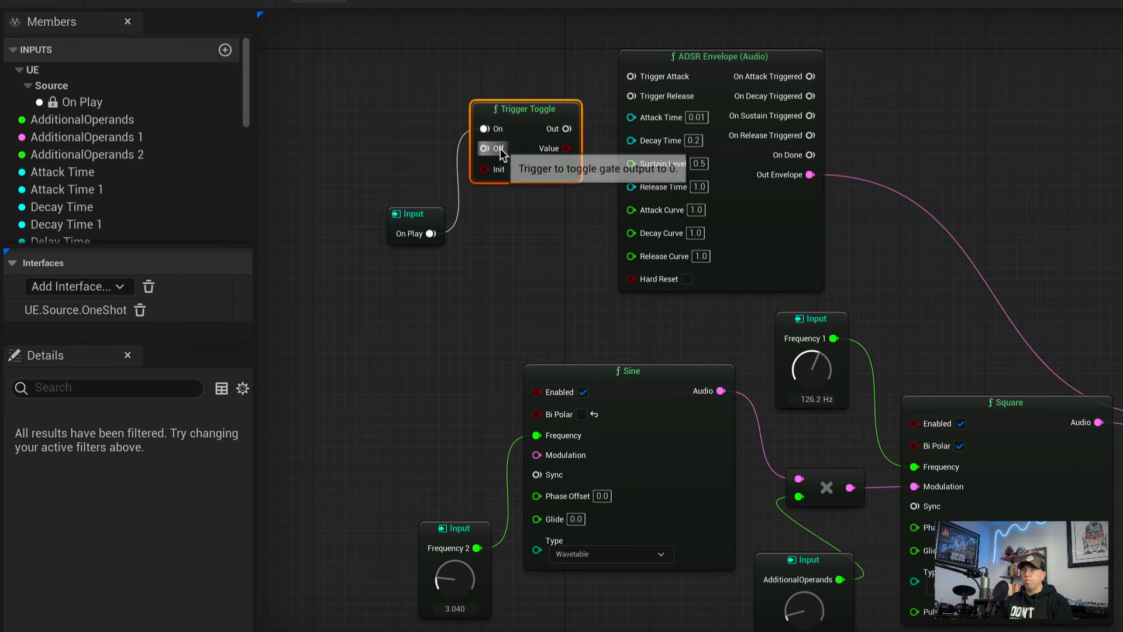
drag(556, 111, 631, 82)
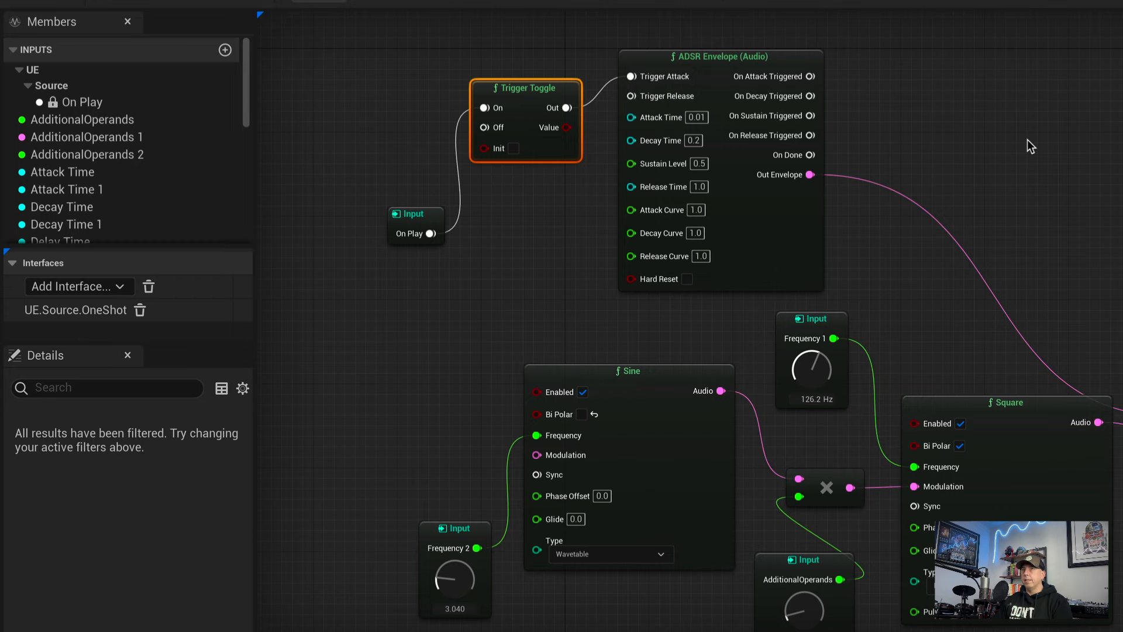
Preview the sound with the Trigger Toggle driving the envelope's attack.
click(1003, 180)
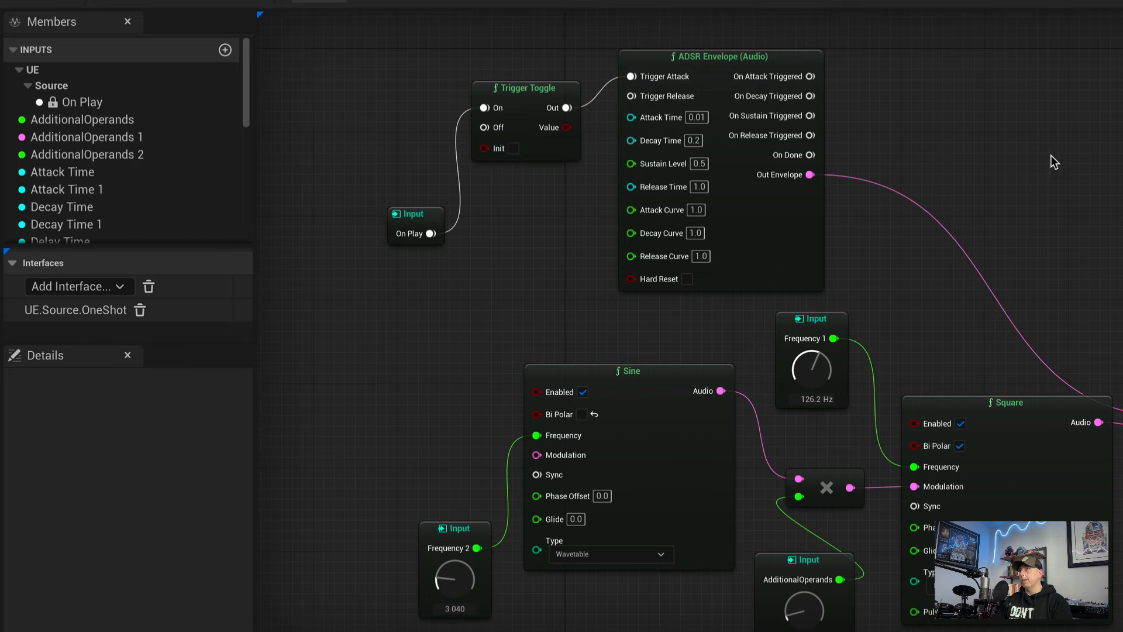
key(space)
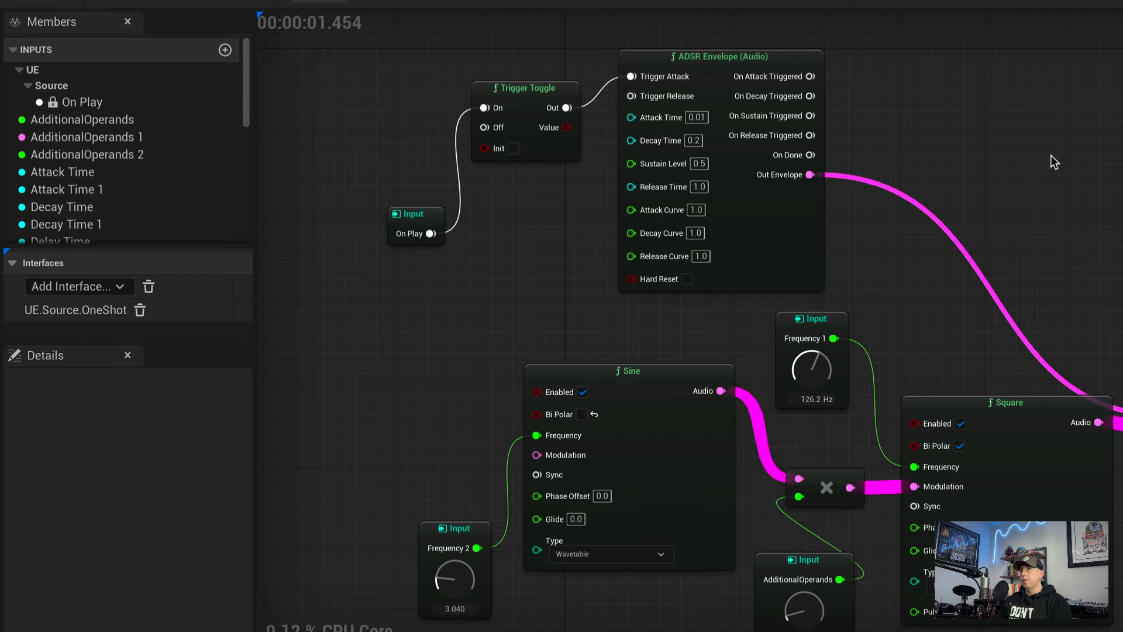
key(space)
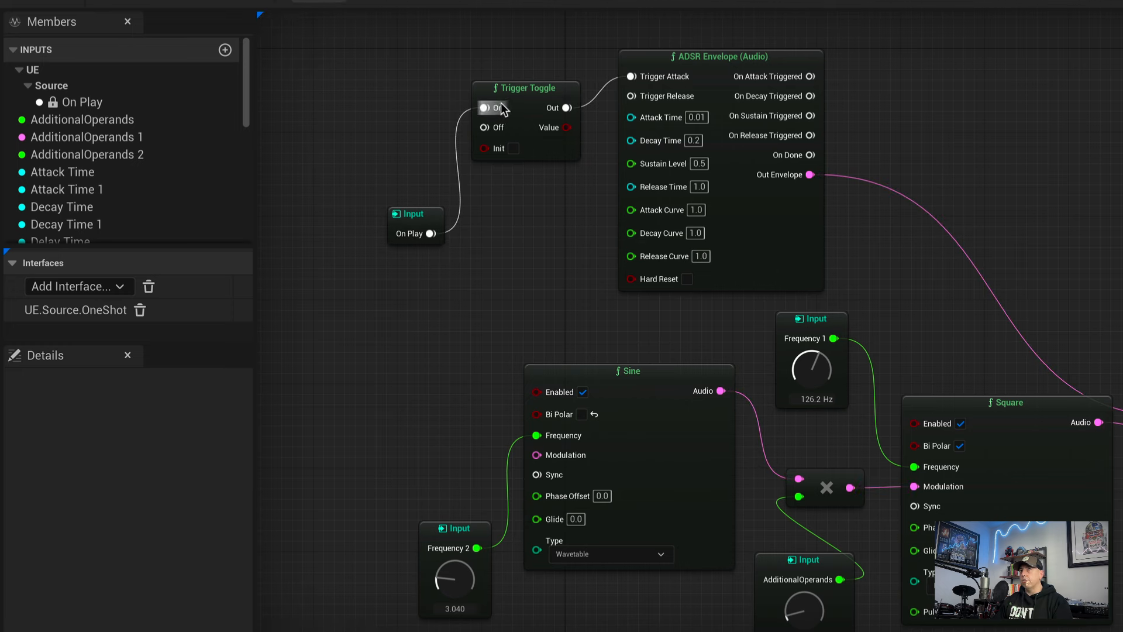
Nudge the Trigger Toggle node upward to make room below it and preview the sound again.
click(521, 87)
drag(522, 87, 521, 76)
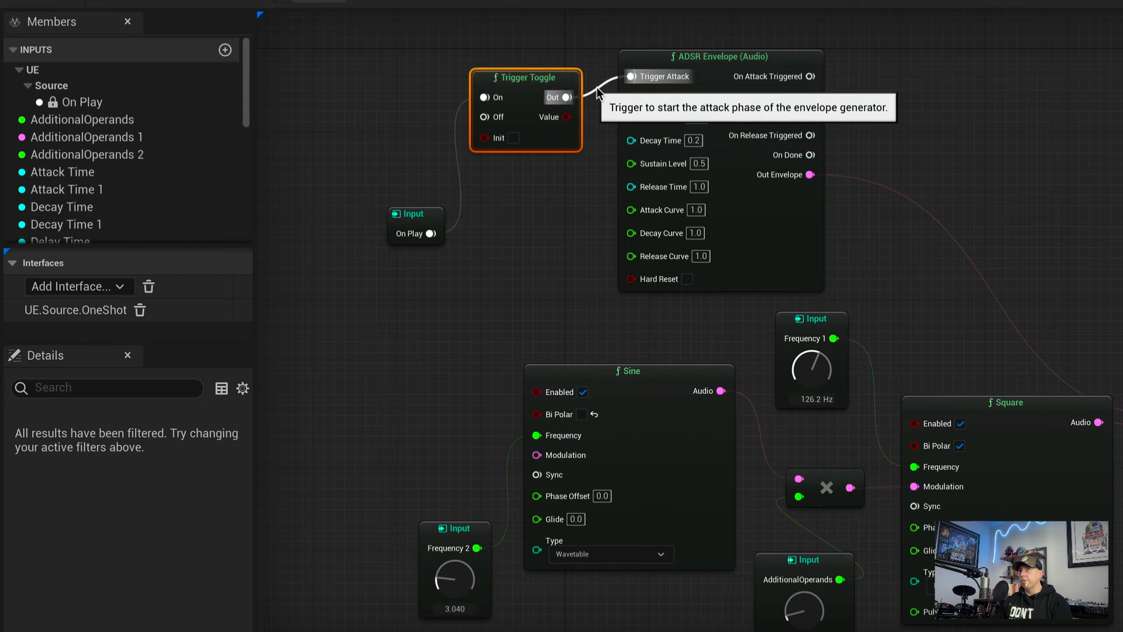
click(1062, 84)
key(space)
key(space)
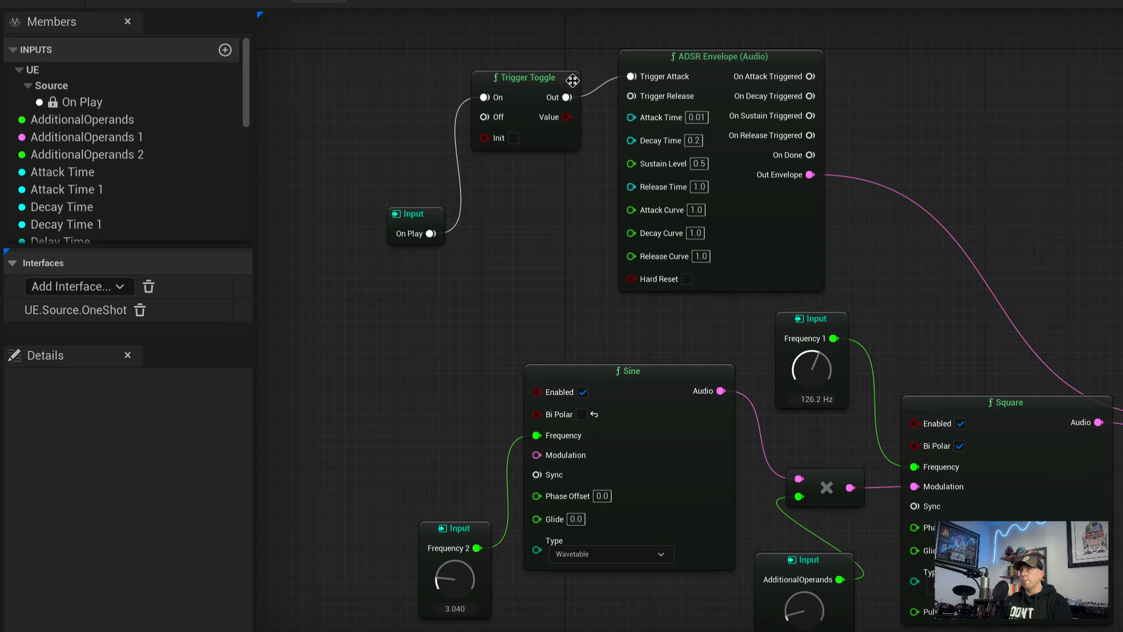
drag(566, 82, 566, 71)
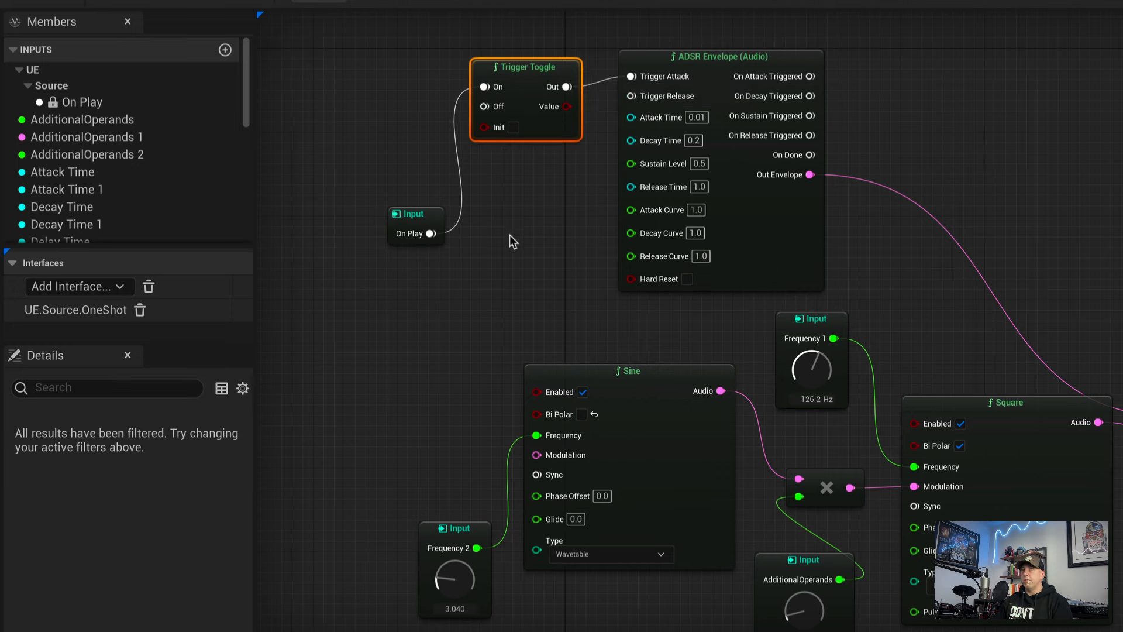
Add a Trigger Delay node and place it below the Trigger Toggle, beside the On Play input.
right_click(440, 282)
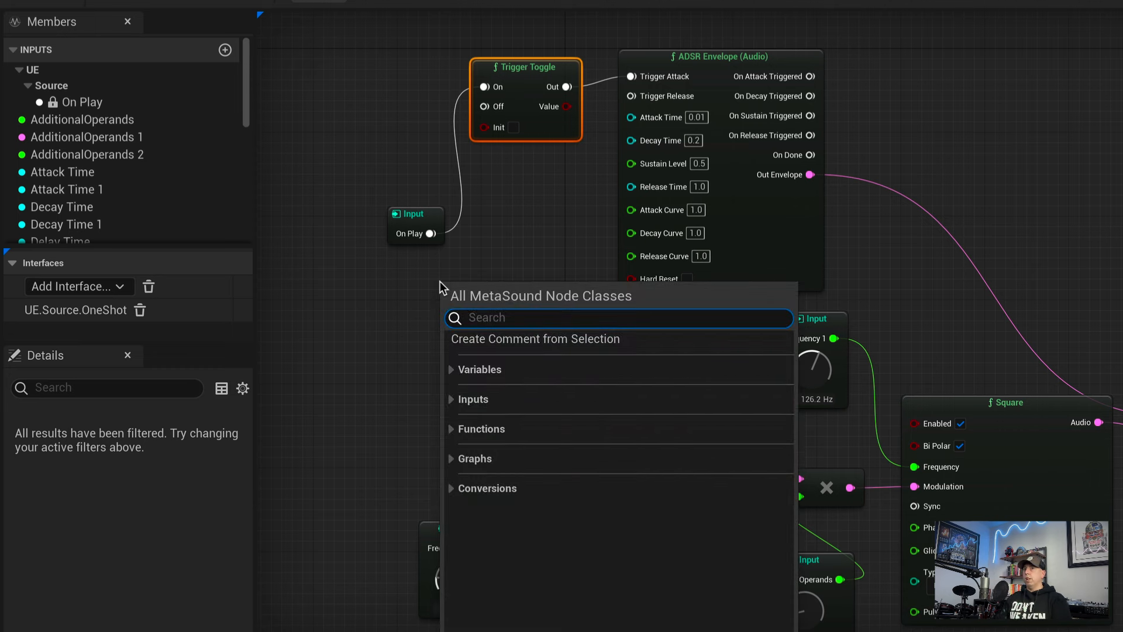
text(trigger)
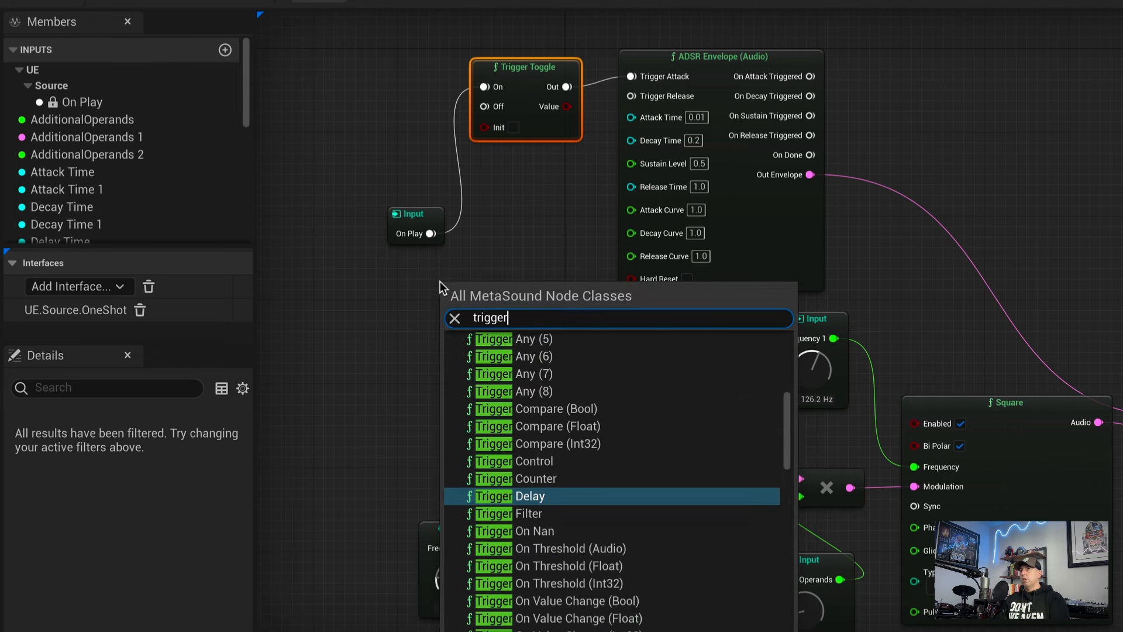
text( dela)
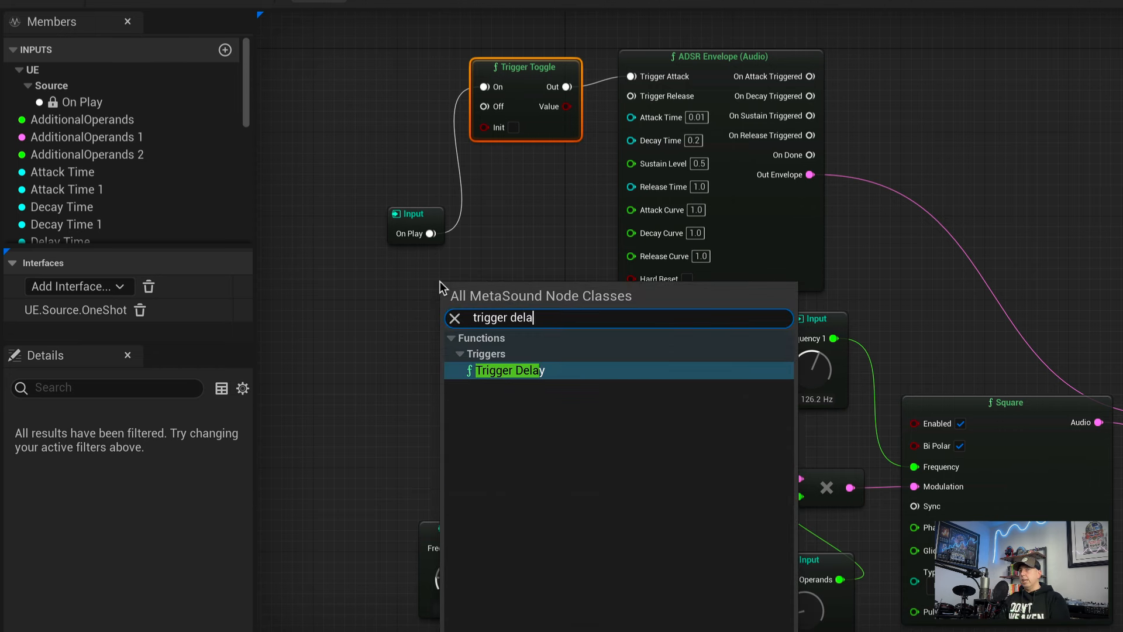
key(Return)
drag(503, 284, 524, 251)
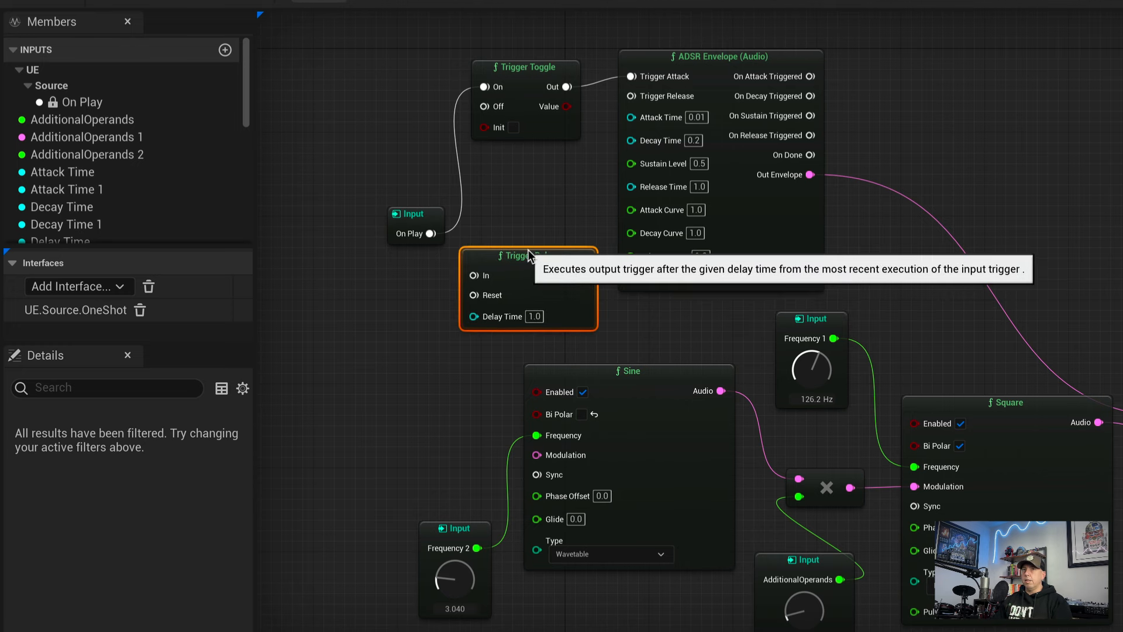
Move the ADSR Envelope farther right and wire On Play through the Trigger Delay's In and Out to Trigger Release.
click(798, 57)
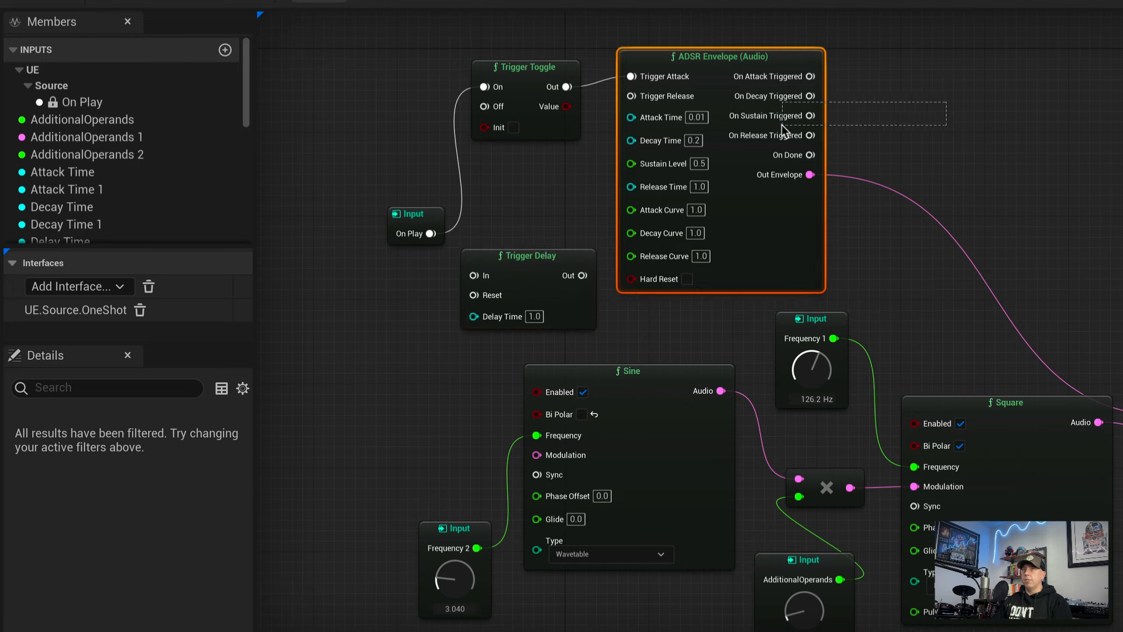
drag(798, 58, 862, 61)
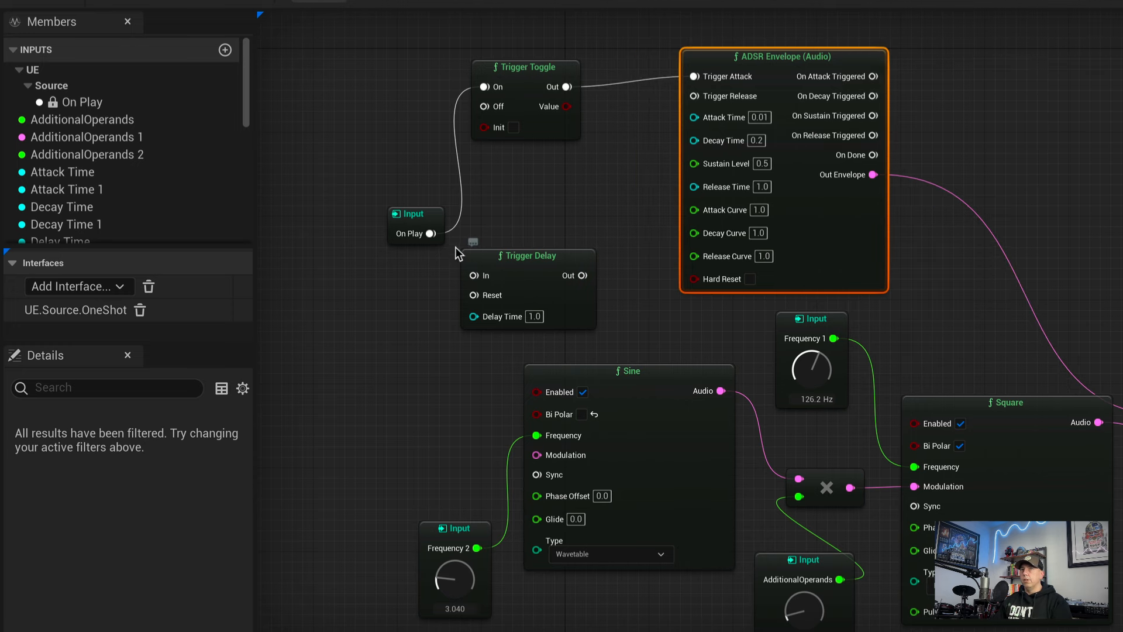
drag(431, 233, 476, 280)
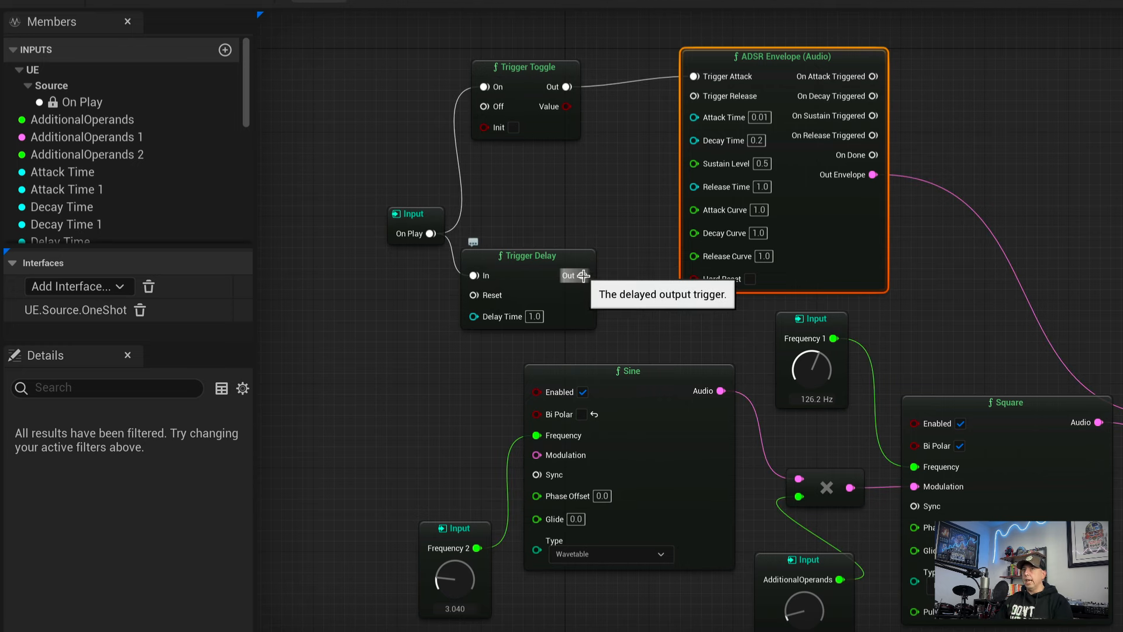
drag(583, 275, 691, 99)
click(579, 152)
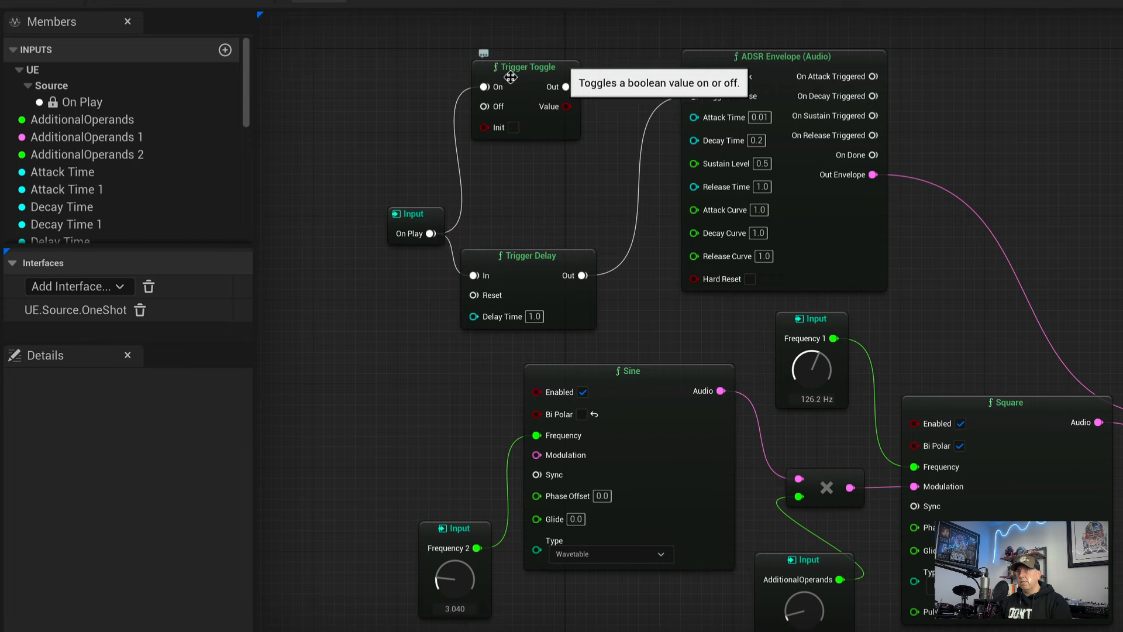
Review the Trigger Toggle and Trigger Delay nodes and preview the sound twice to hear the delayed release.
click(532, 68)
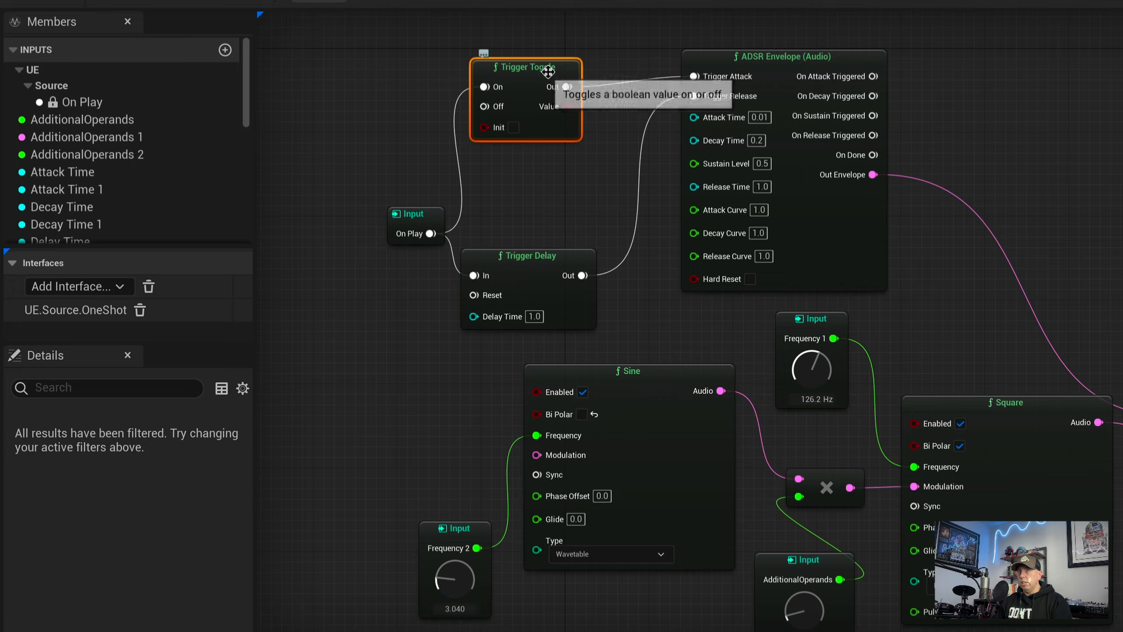
click(538, 258)
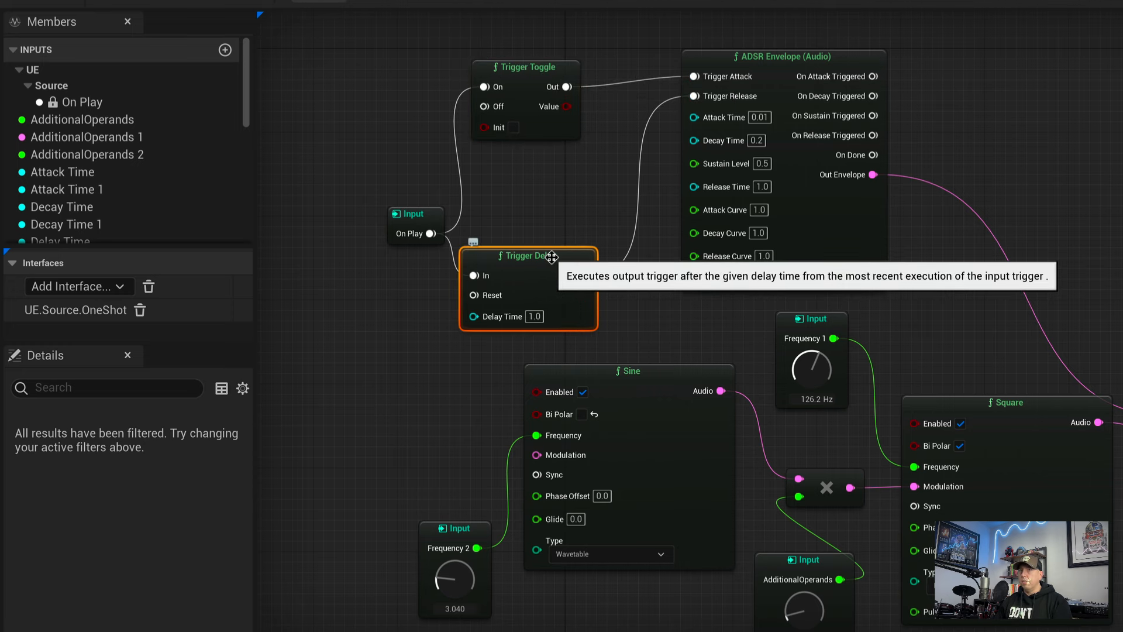
click(404, 289)
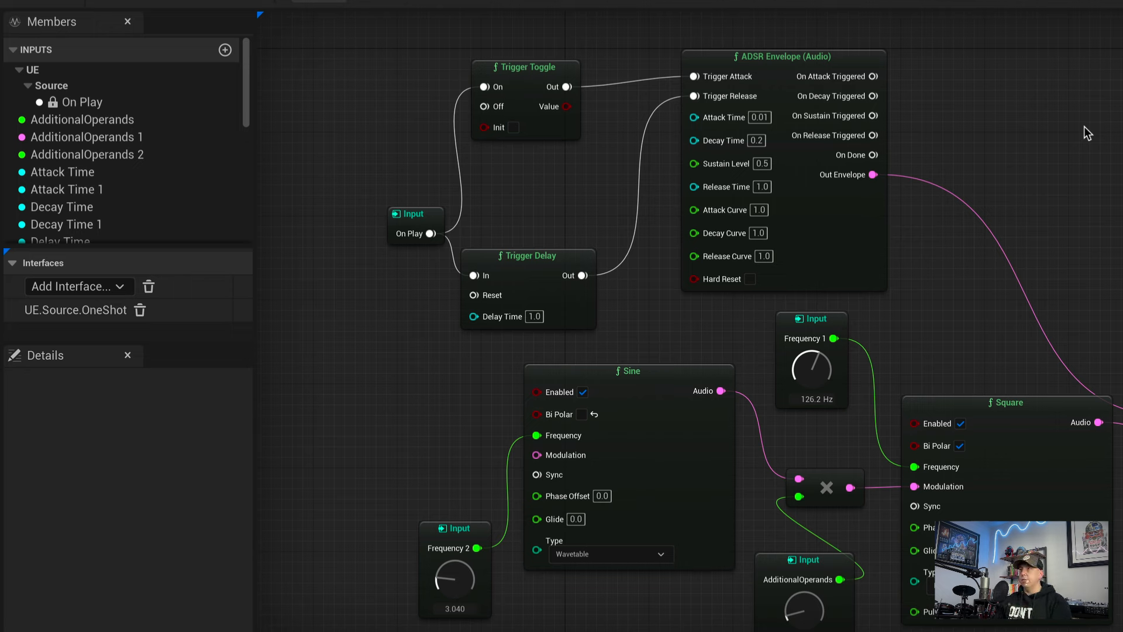
key(space)
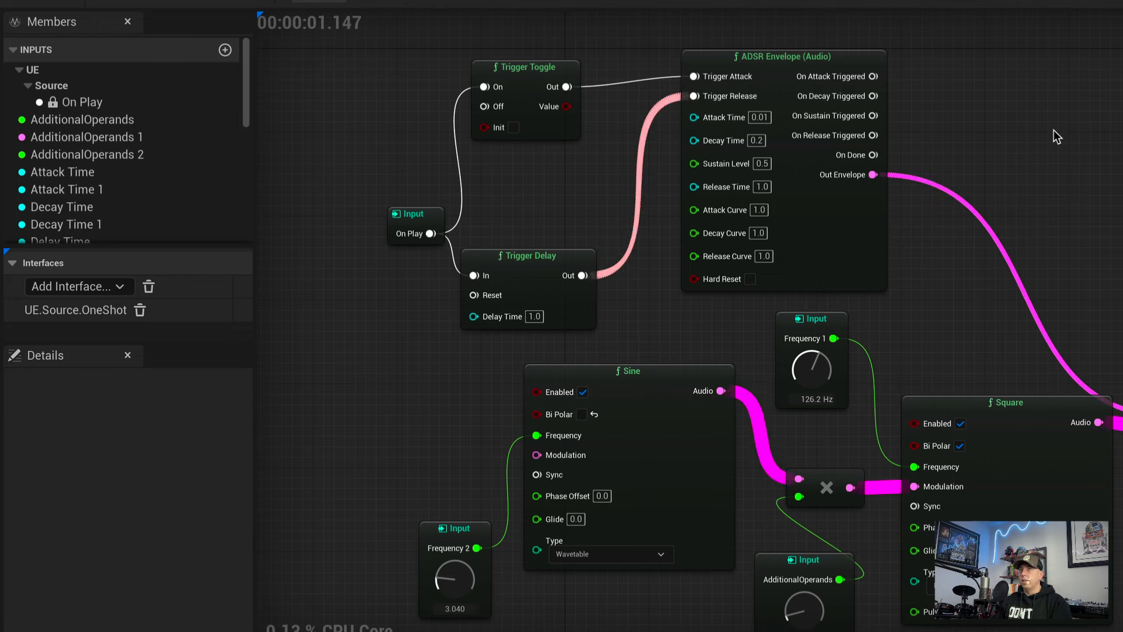
key(space)
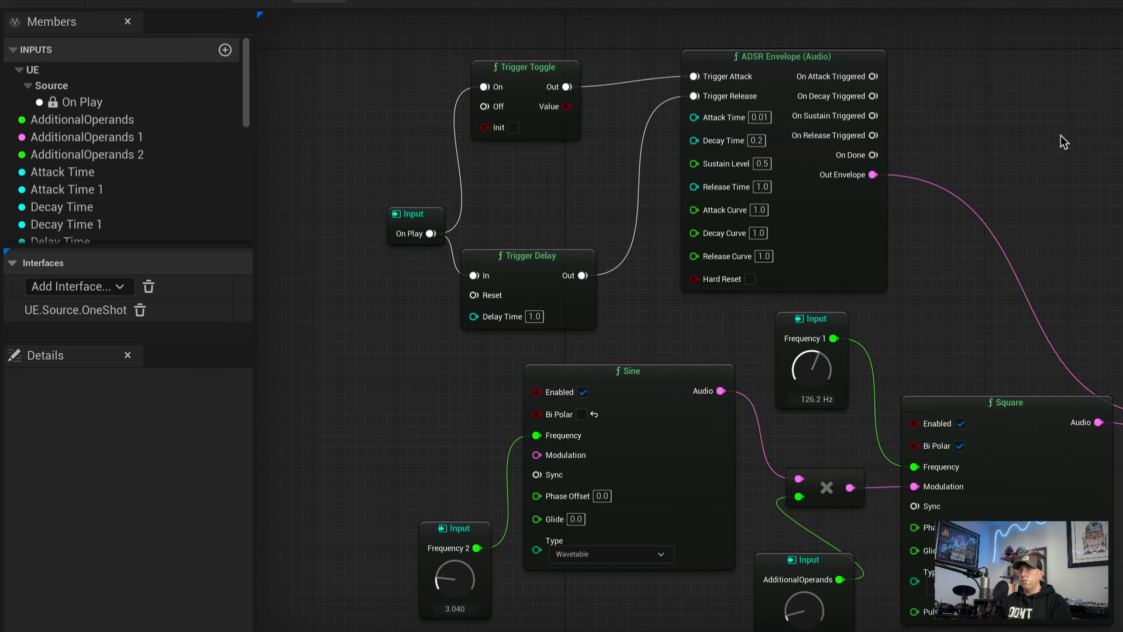
click(543, 269)
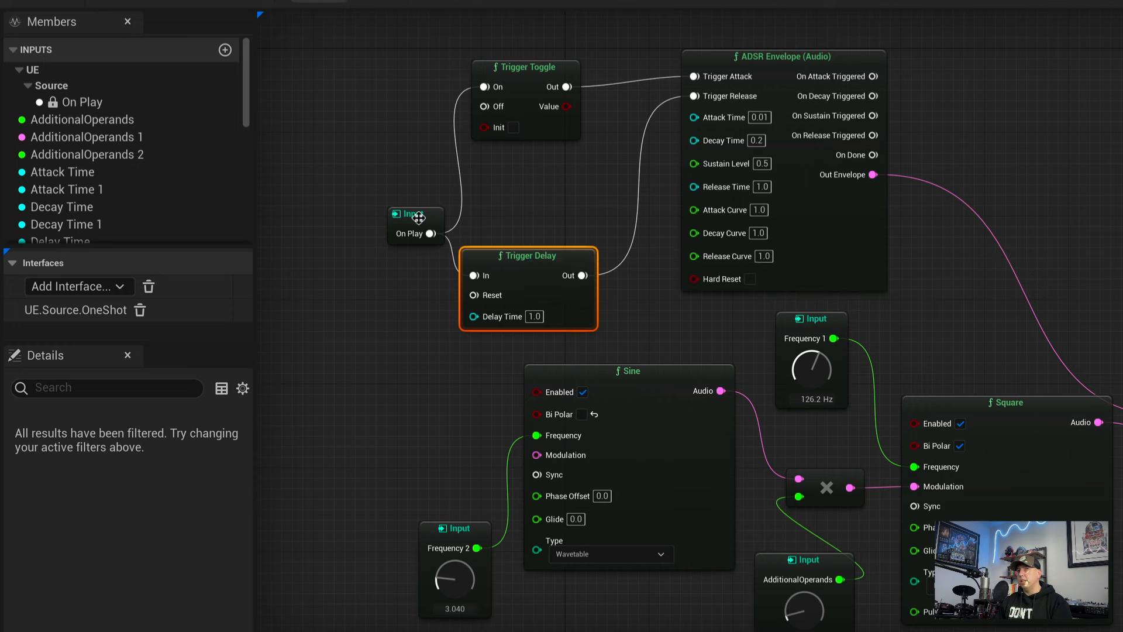
click(940, 126)
key(space)
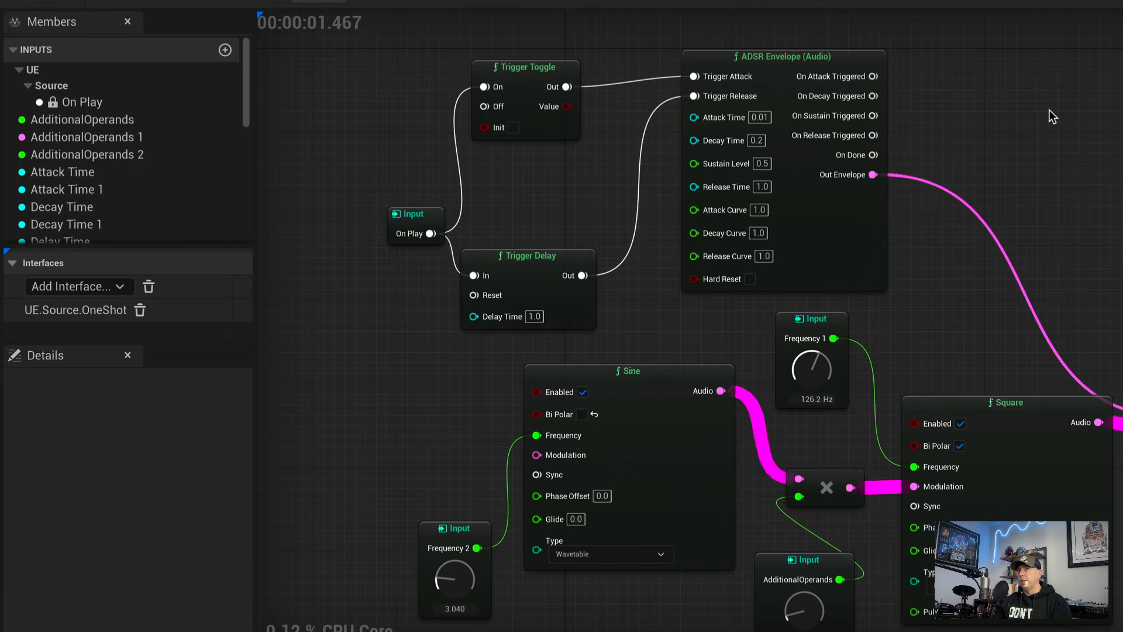
key(space)
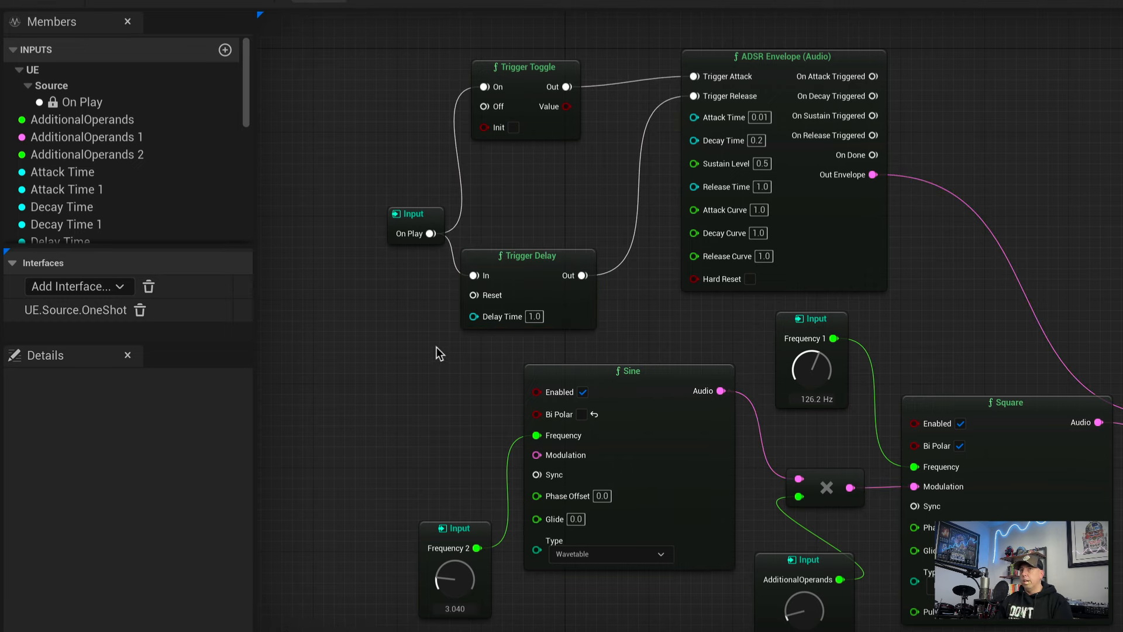
Promote the Trigger Delay's Delay Time to a graph input and place its node left of the Trigger Delay.
right_drag(424, 332, 502, 329)
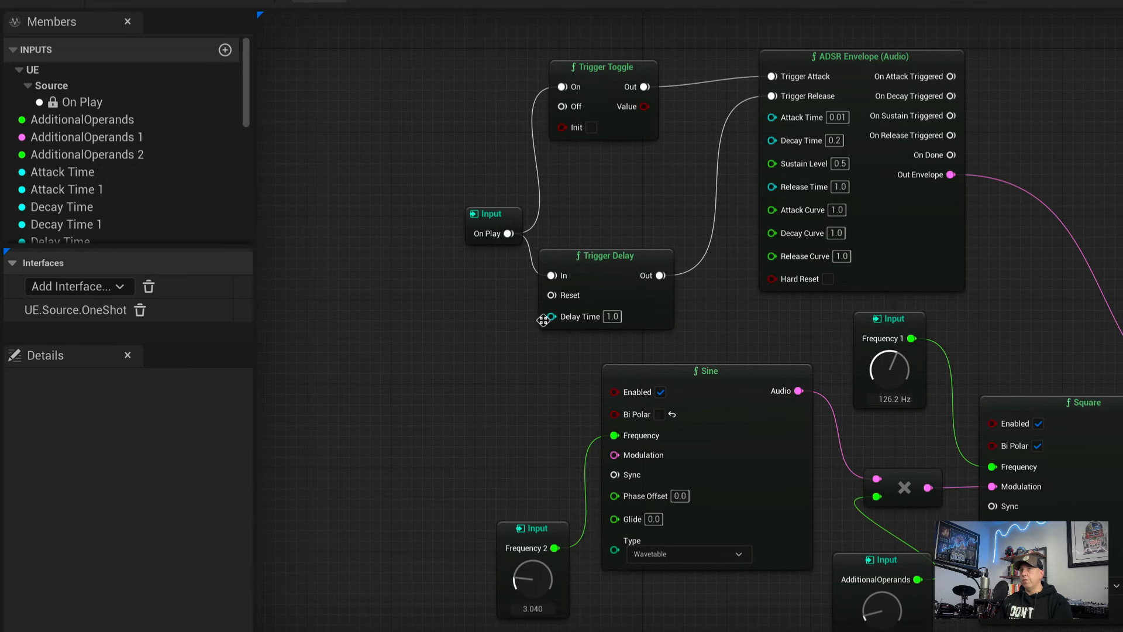
mouse_move(552, 318)
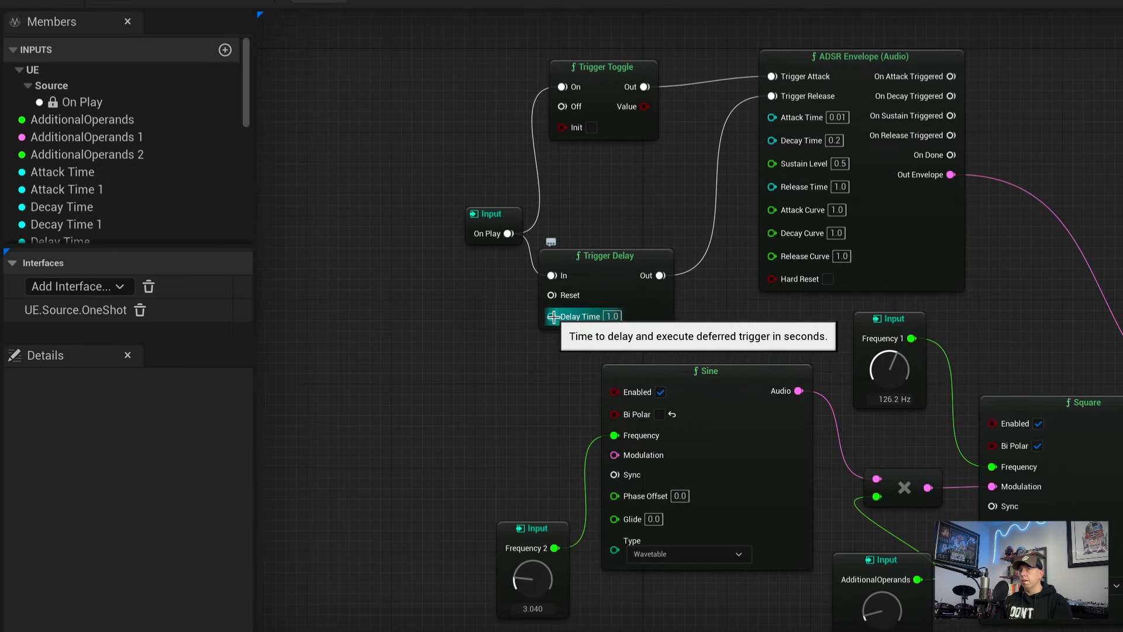
drag(554, 315, 417, 339)
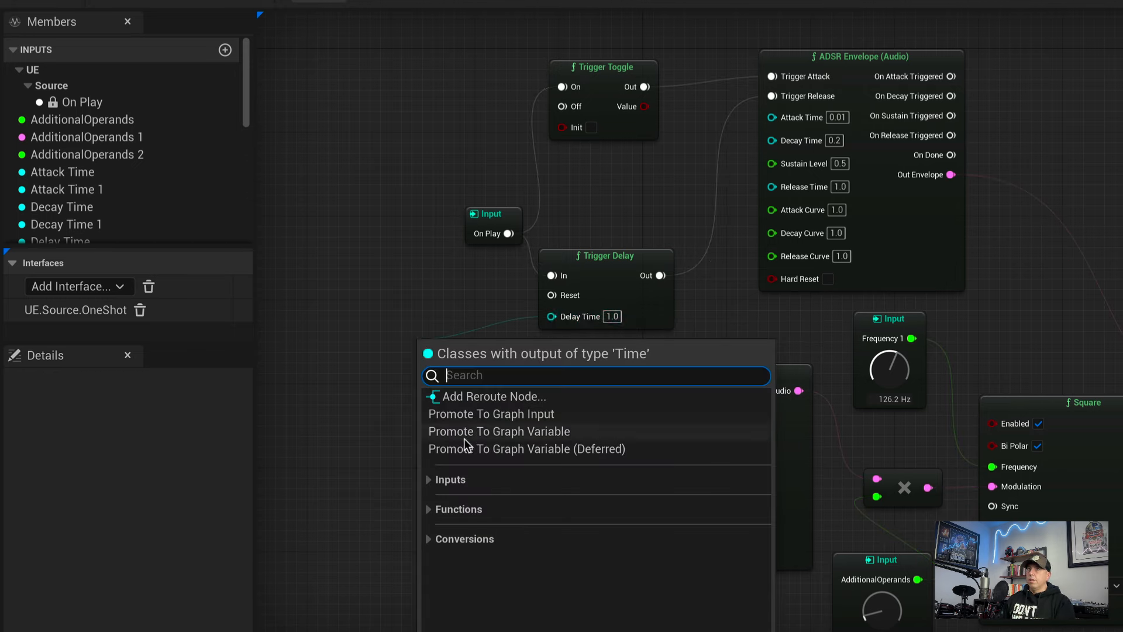
click(467, 418)
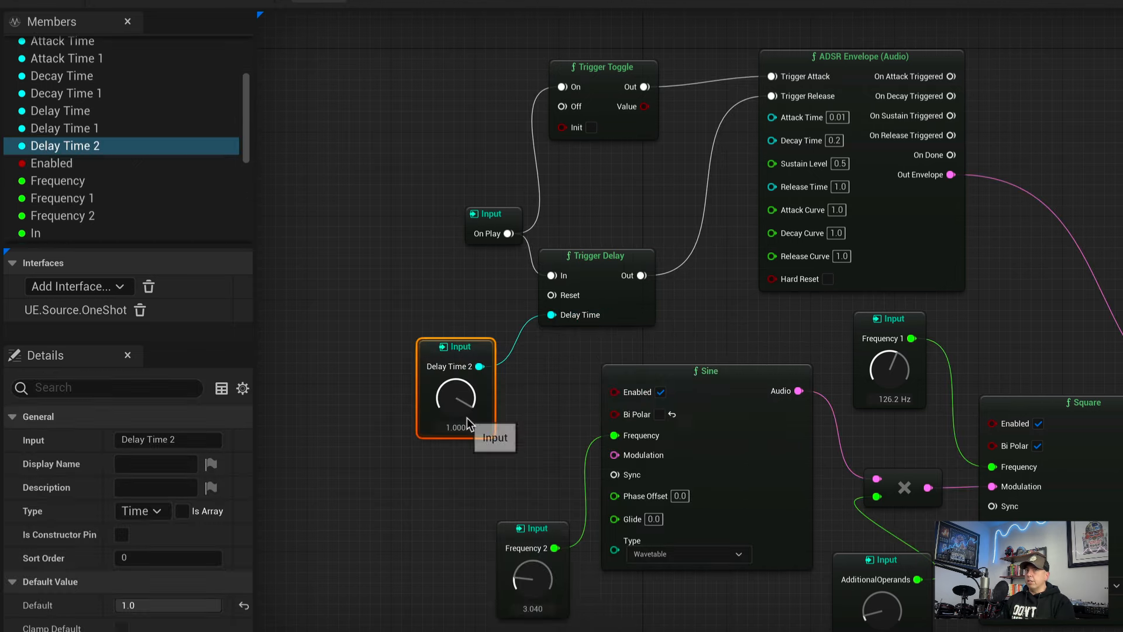
drag(483, 349, 435, 310)
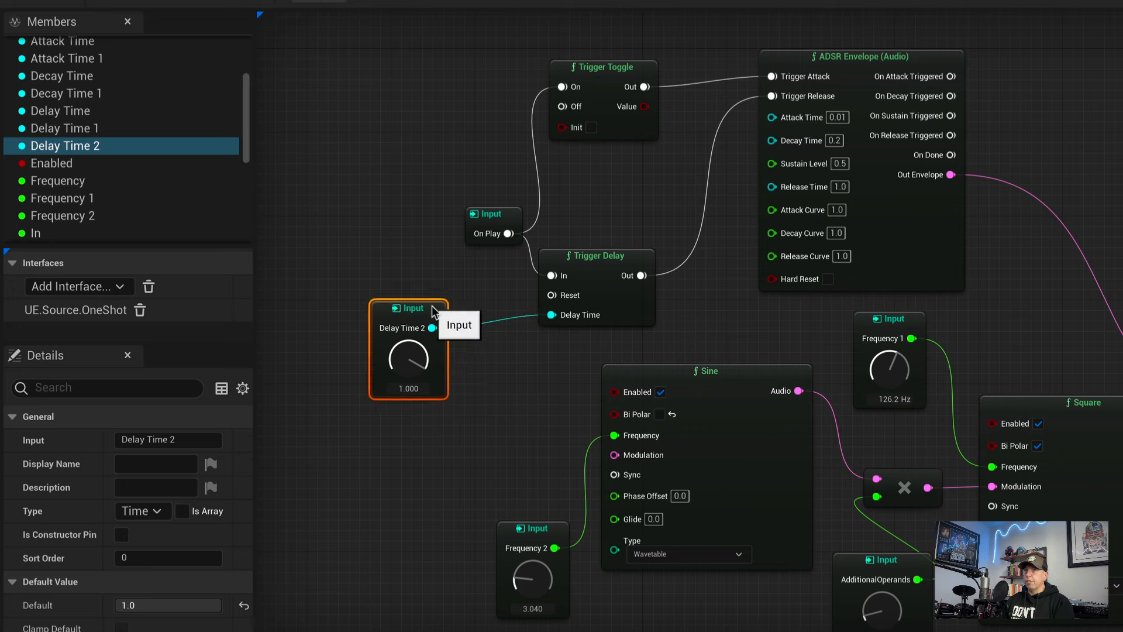
Set the new Delay Time input to about 0.176 and preview the sound with the shorter delay.
drag(414, 368, 415, 474)
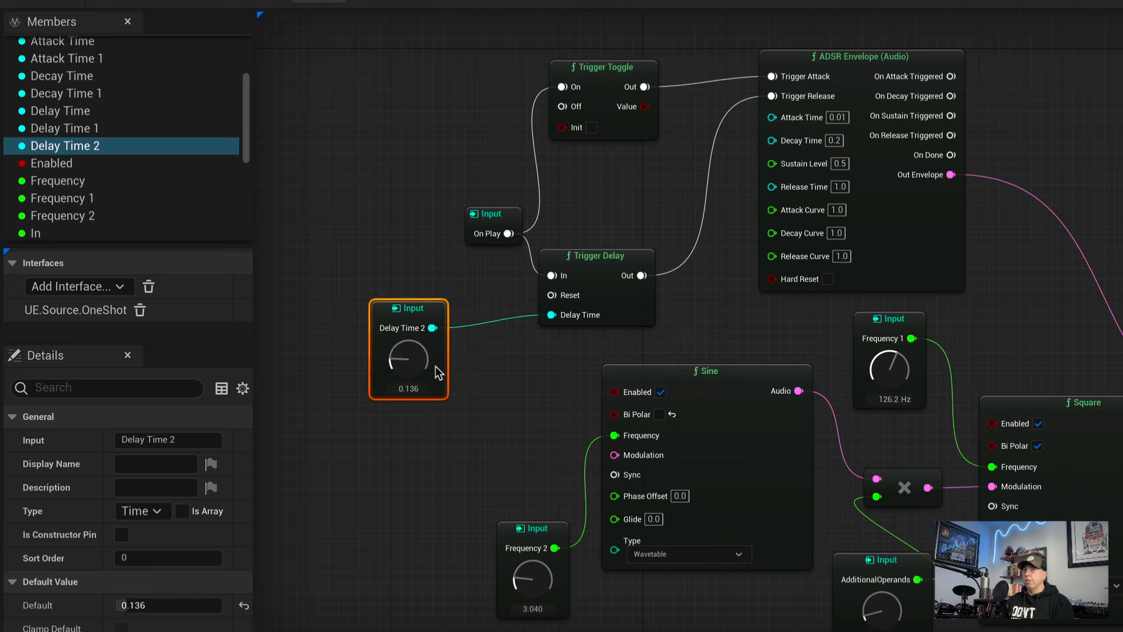
drag(421, 361, 421, 359)
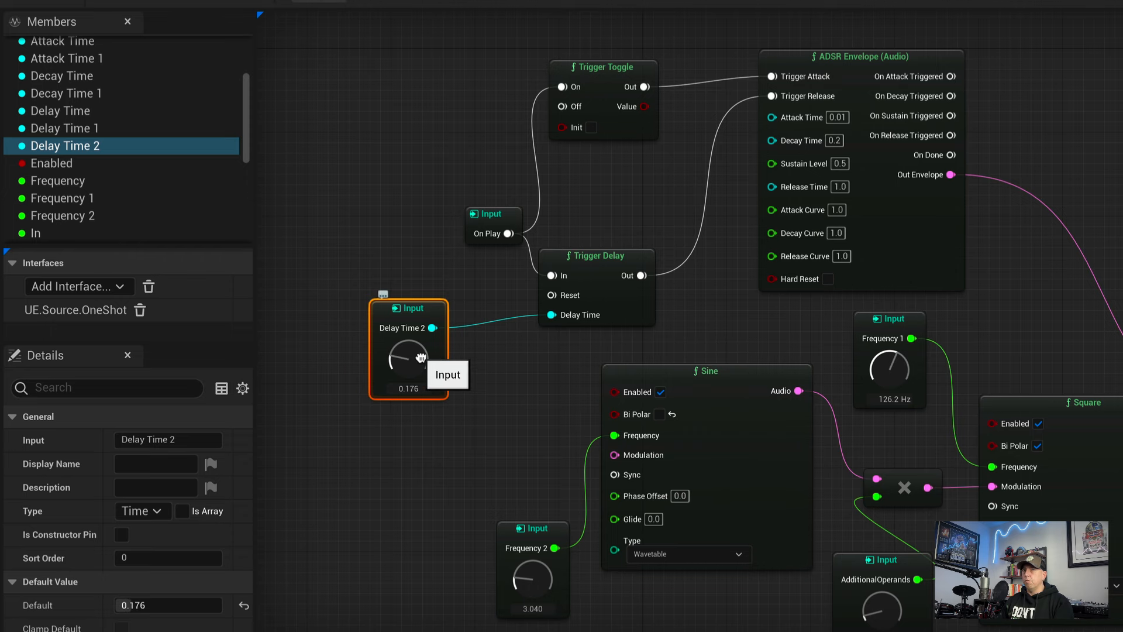
click(518, 390)
mouse_move(521, 363)
right_down()
mouse_move(520, 377)
mouse_move(488, 377)
mouse_move(501, 364)
right_up()
key(space)
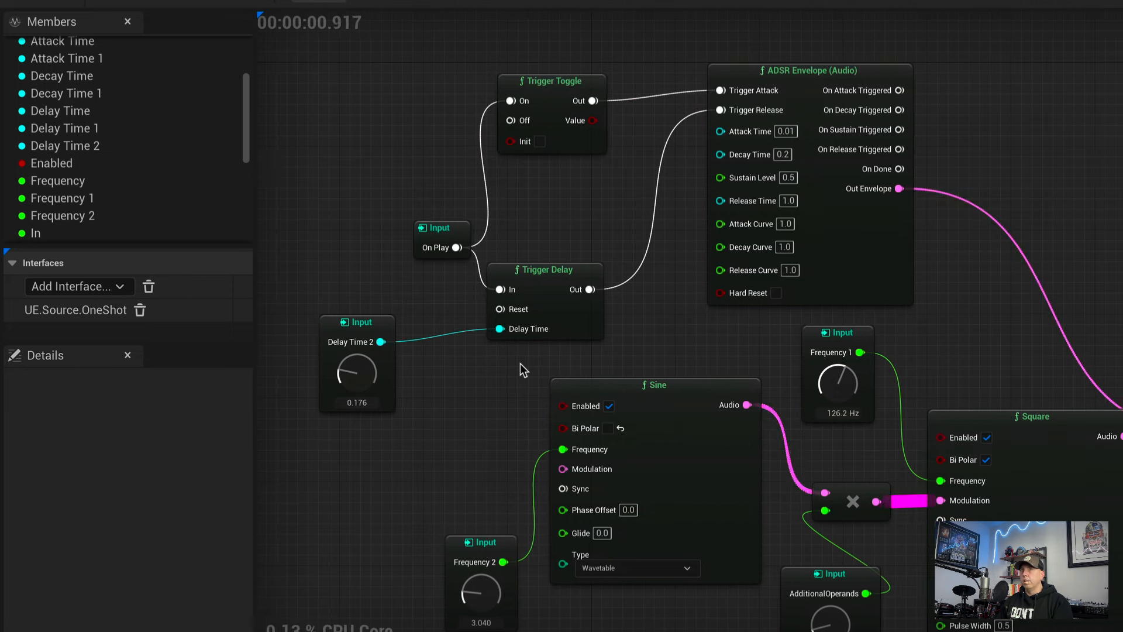
key(space)
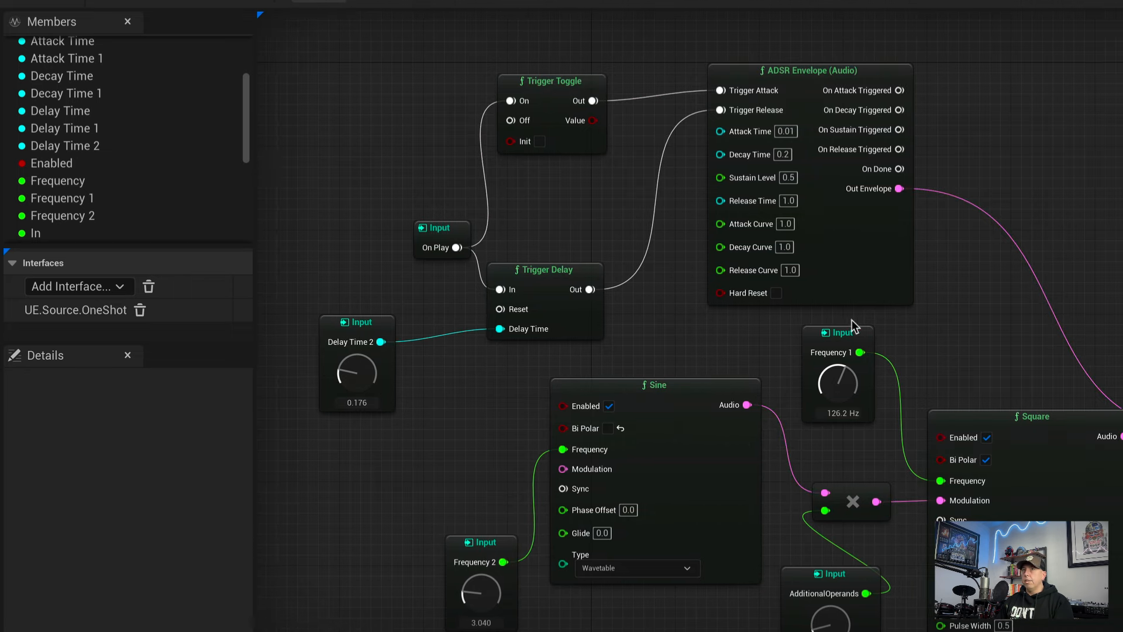
Group On Play, Trigger Toggle, Trigger Delay and the Delay Time input compactly, and move the Sine and its Frequency input down.
right_drag(964, 304, 968, 304)
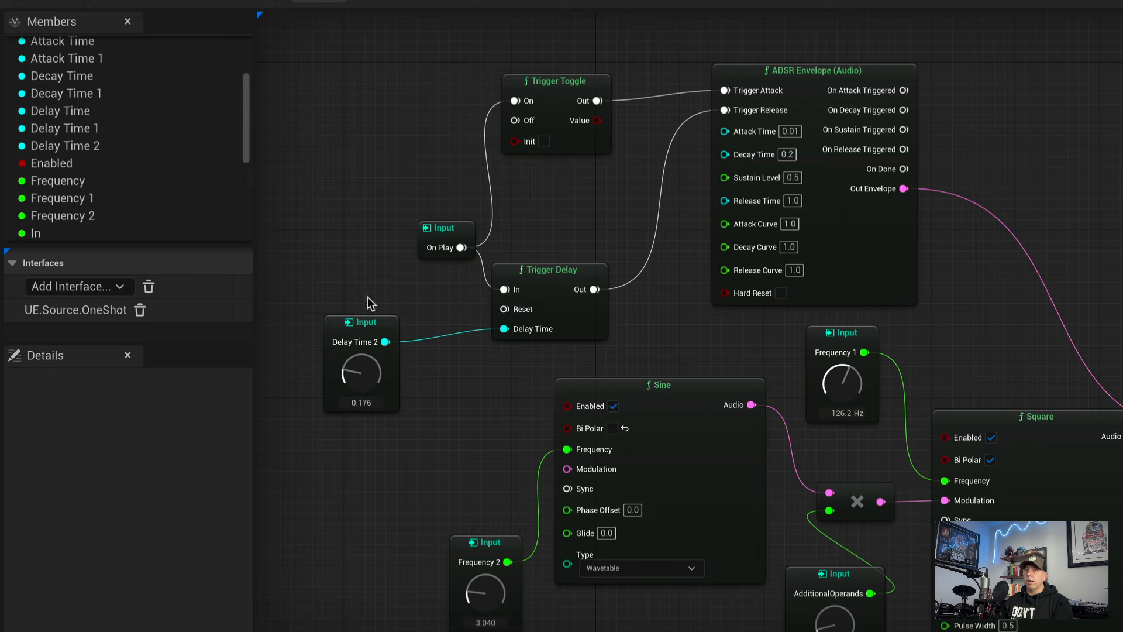
drag(461, 231, 430, 84)
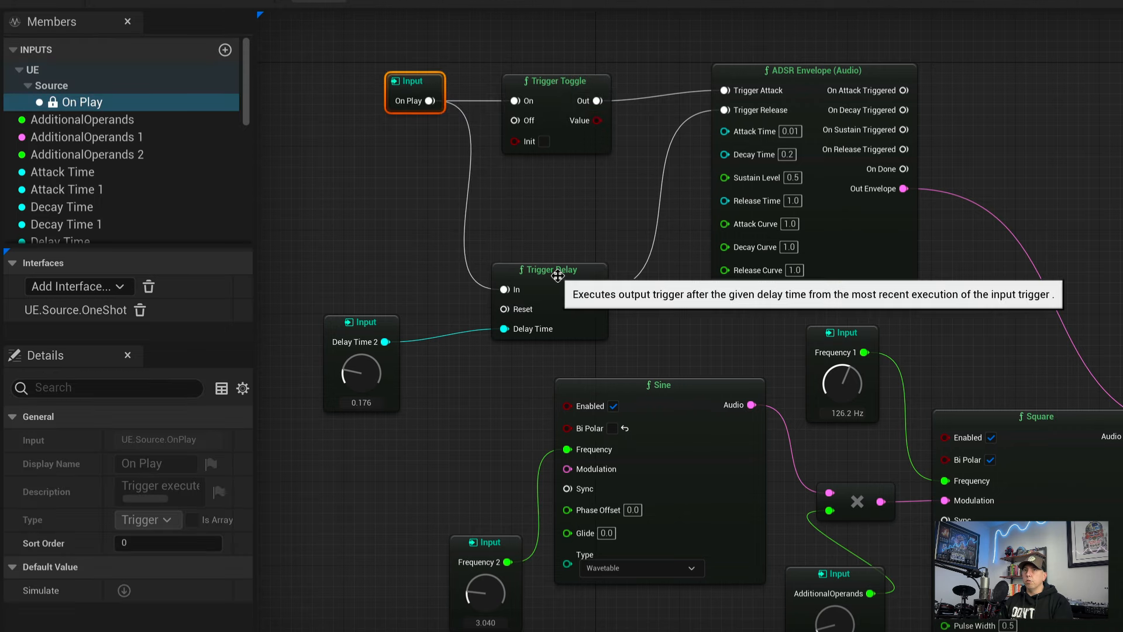
drag(554, 271, 564, 177)
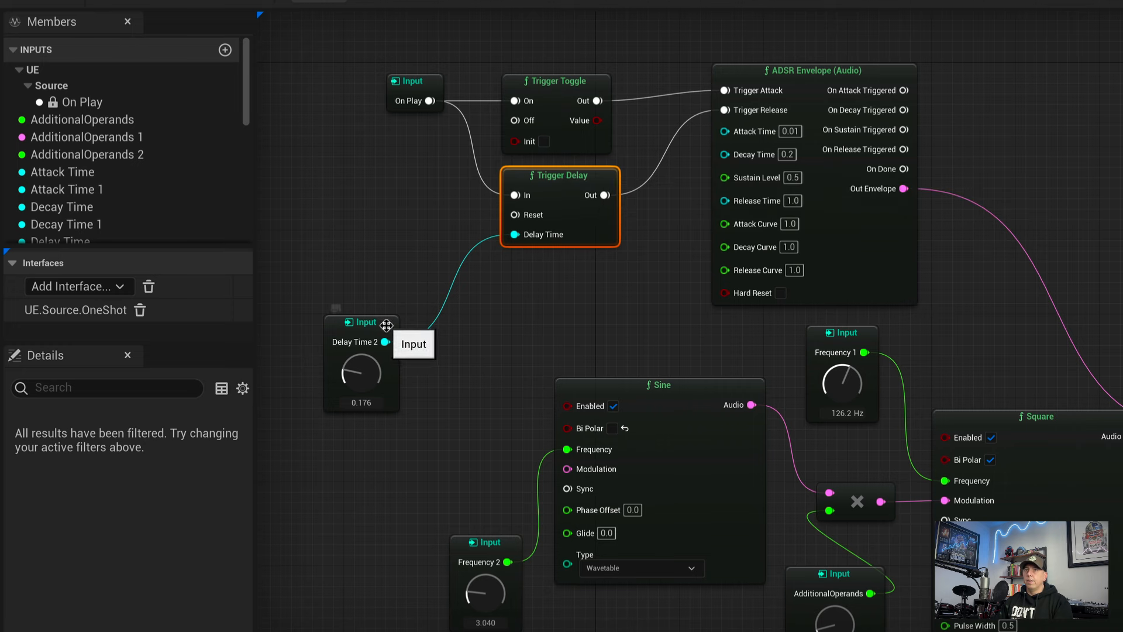
drag(383, 334, 438, 183)
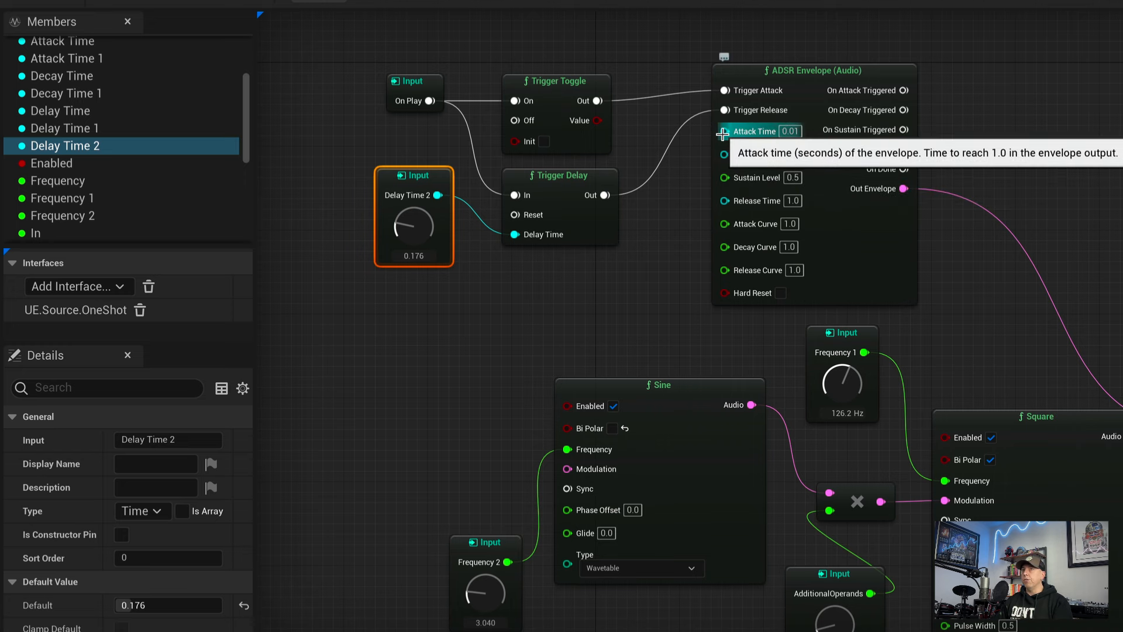
drag(385, 409, 585, 576)
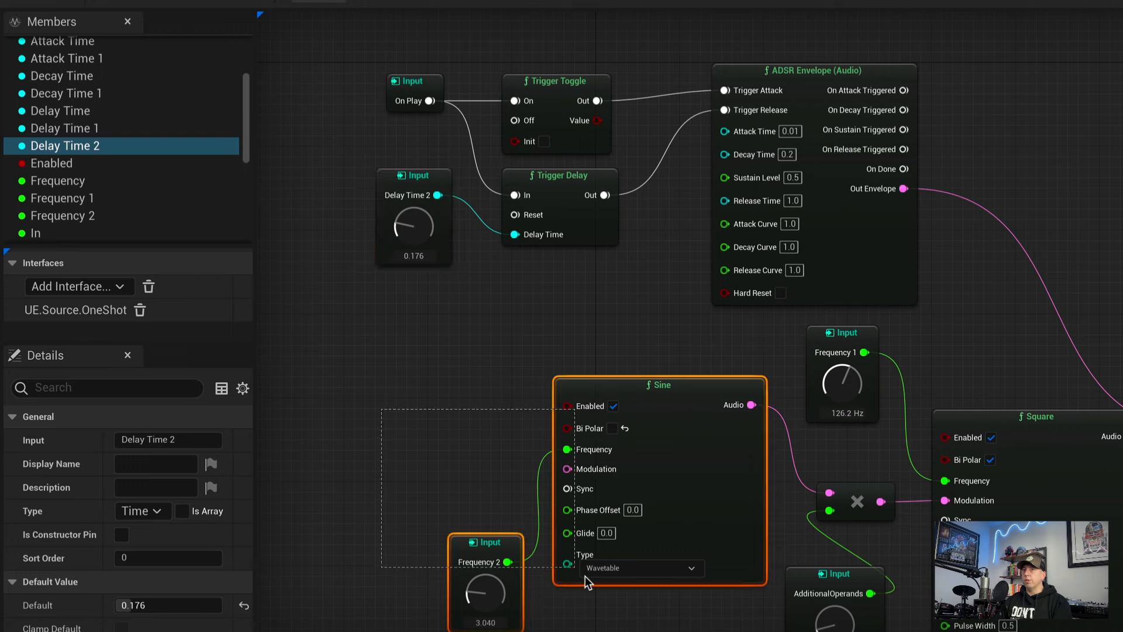
drag(687, 510, 677, 610)
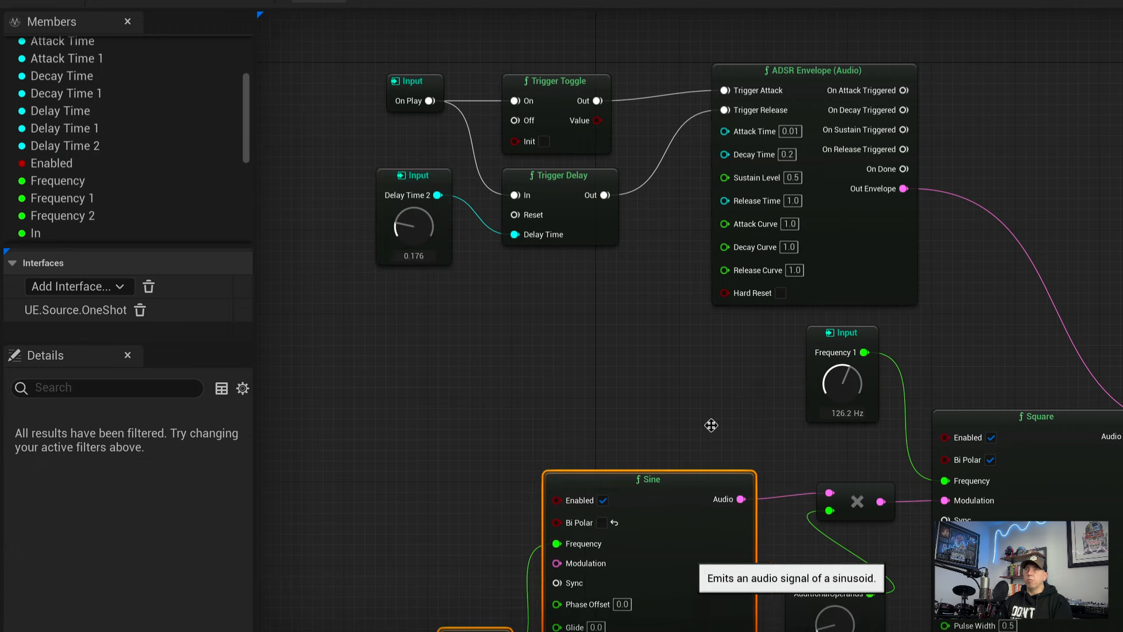
Promote the ADSR Envelope's Attack Time and Decay Time to graph inputs, placed side by side below the Delay Time input.
drag(728, 140, 423, 322)
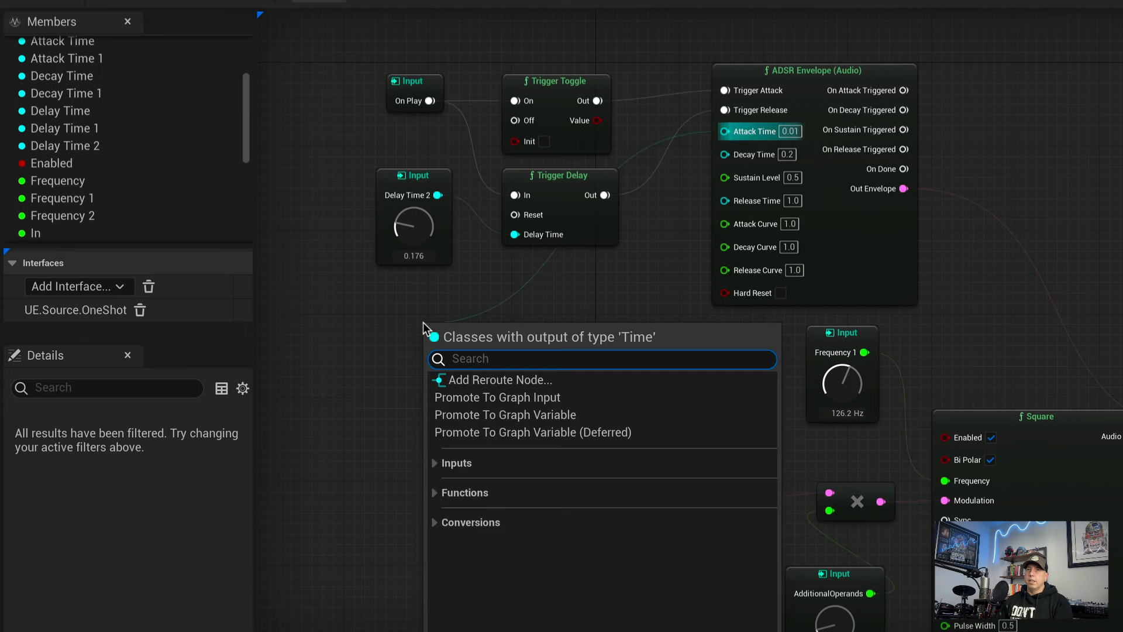
click(531, 400)
drag(484, 337, 438, 320)
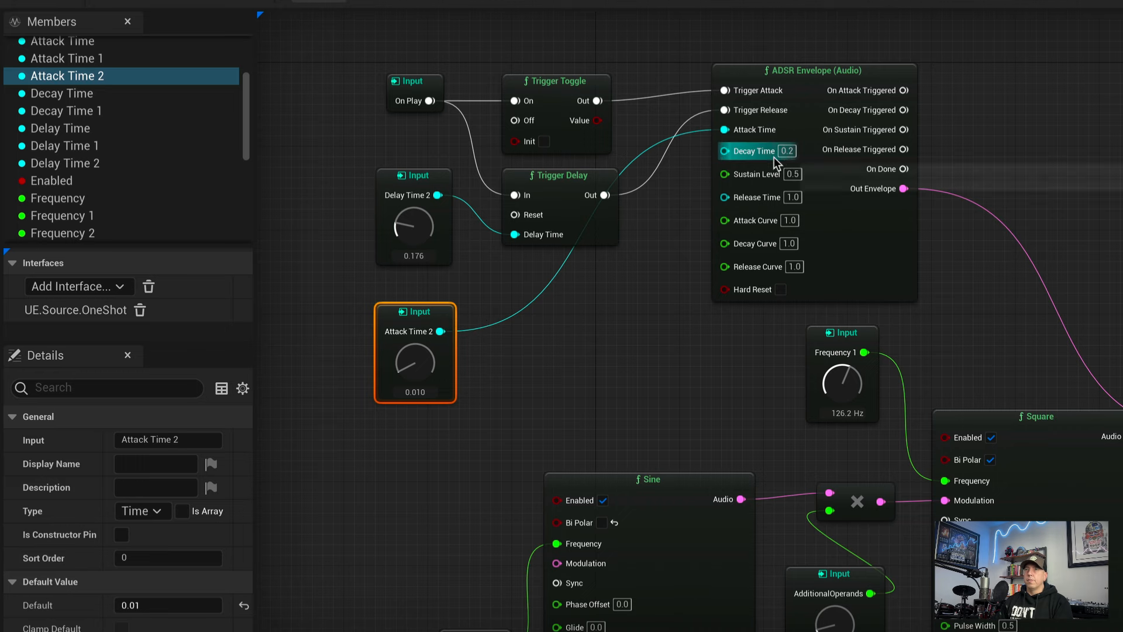
drag(721, 148, 526, 316)
click(583, 411)
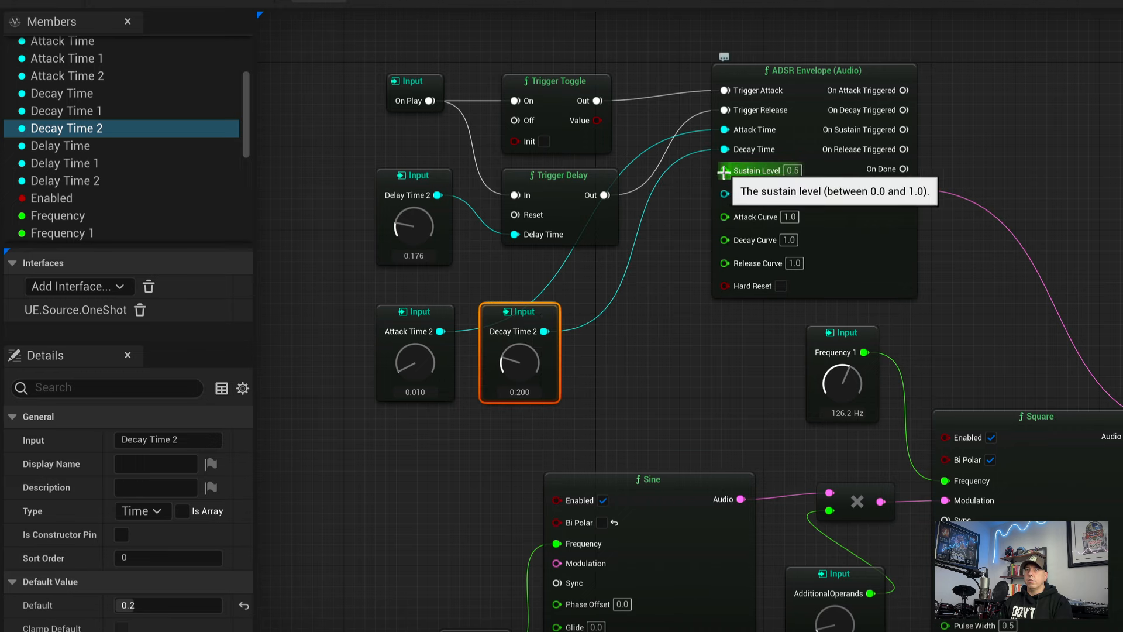
Promote the ADSR Envelope's Sustain Level to a graph input and place it below the Attack Time input.
drag(724, 170, 409, 462)
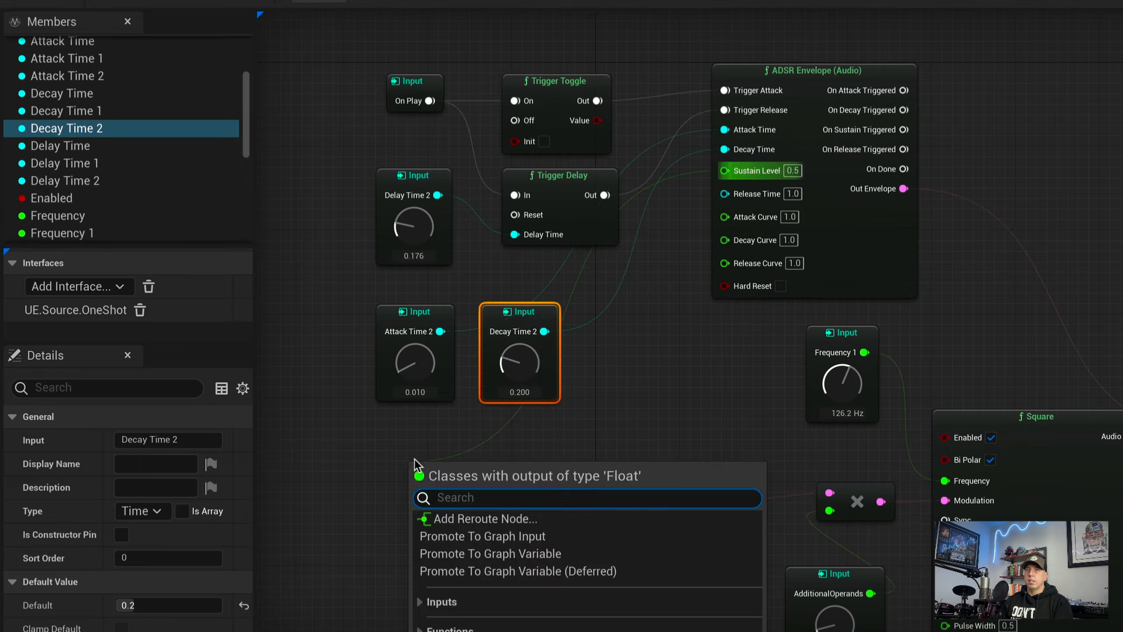
click(468, 536)
drag(481, 478, 437, 430)
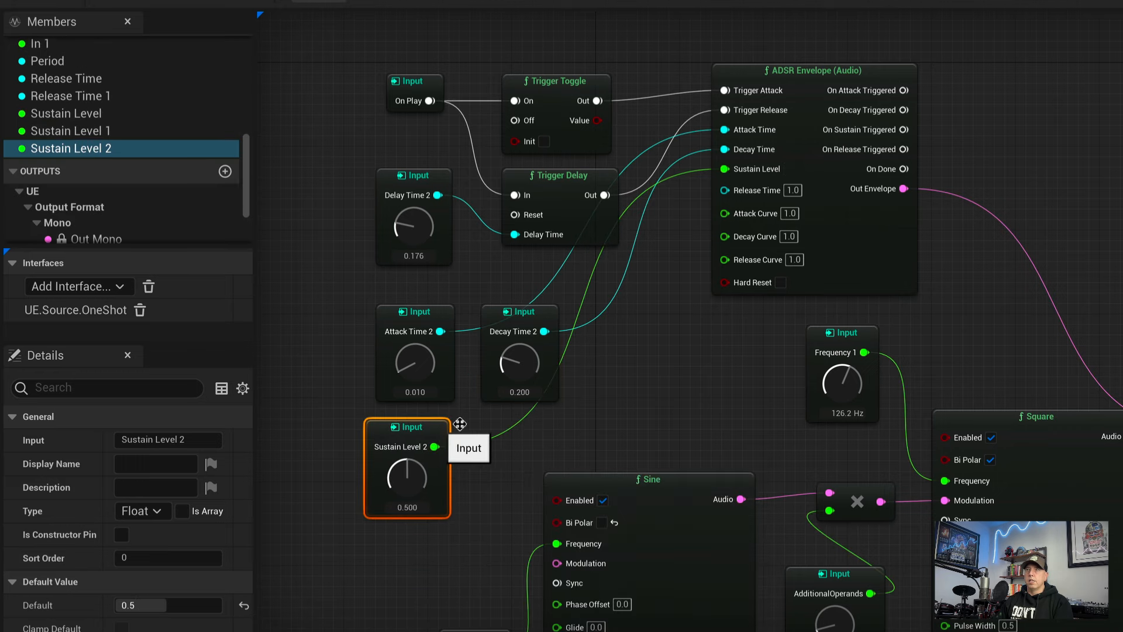
Promote Release Time to a graph input, move the Sine node farther down, and place the input beside Sustain Level.
drag(725, 191, 508, 486)
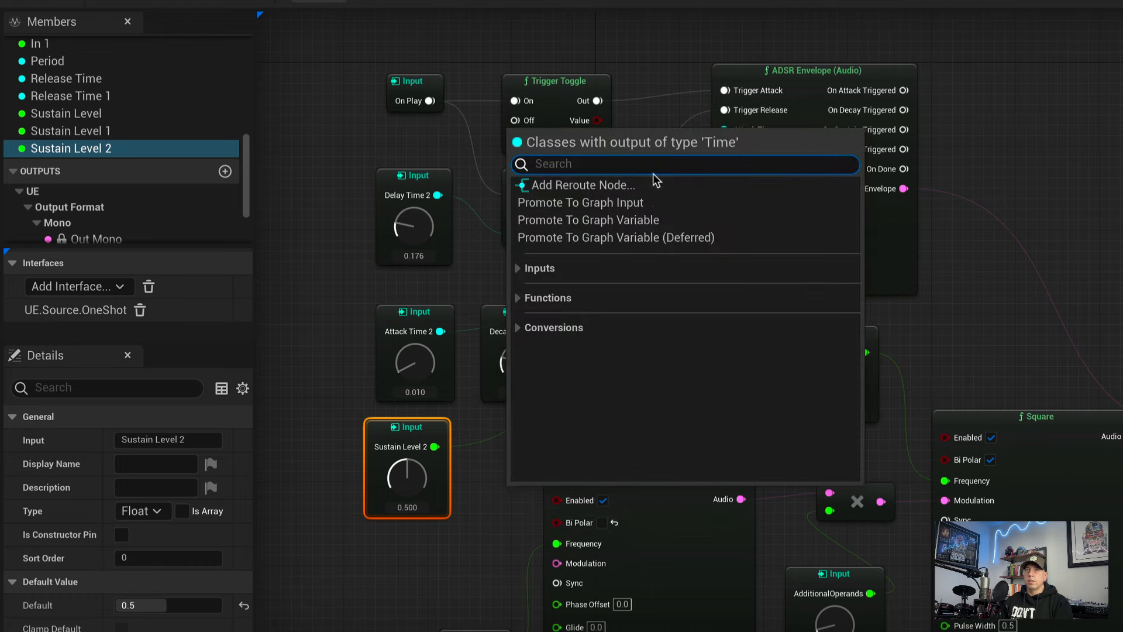
click(646, 203)
scroll(923, 469, down, 3)
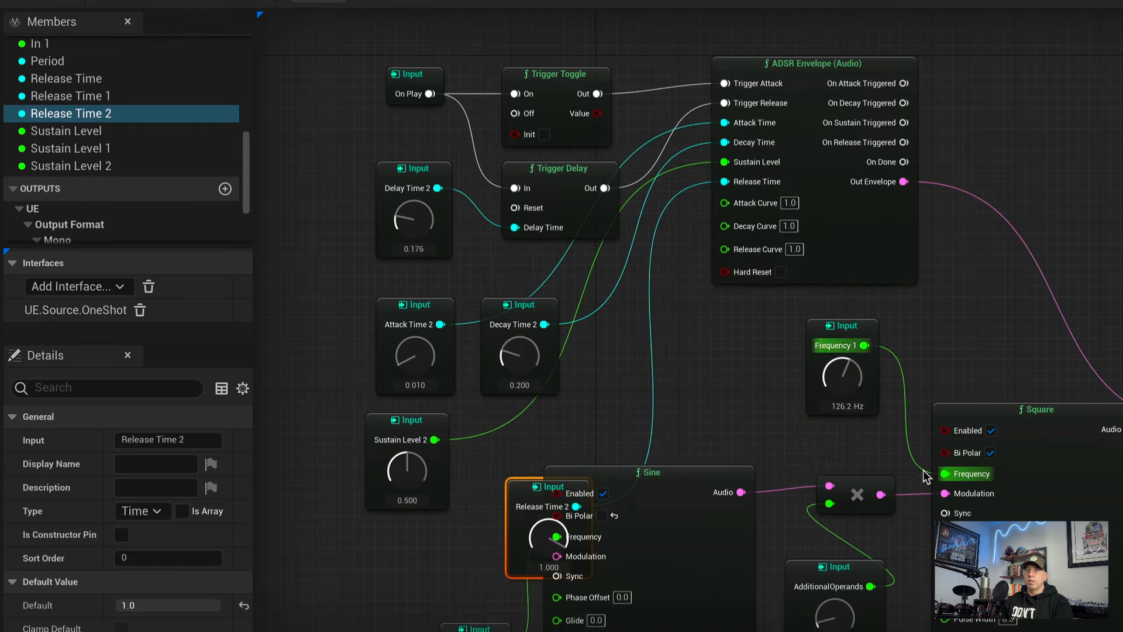
click(714, 409)
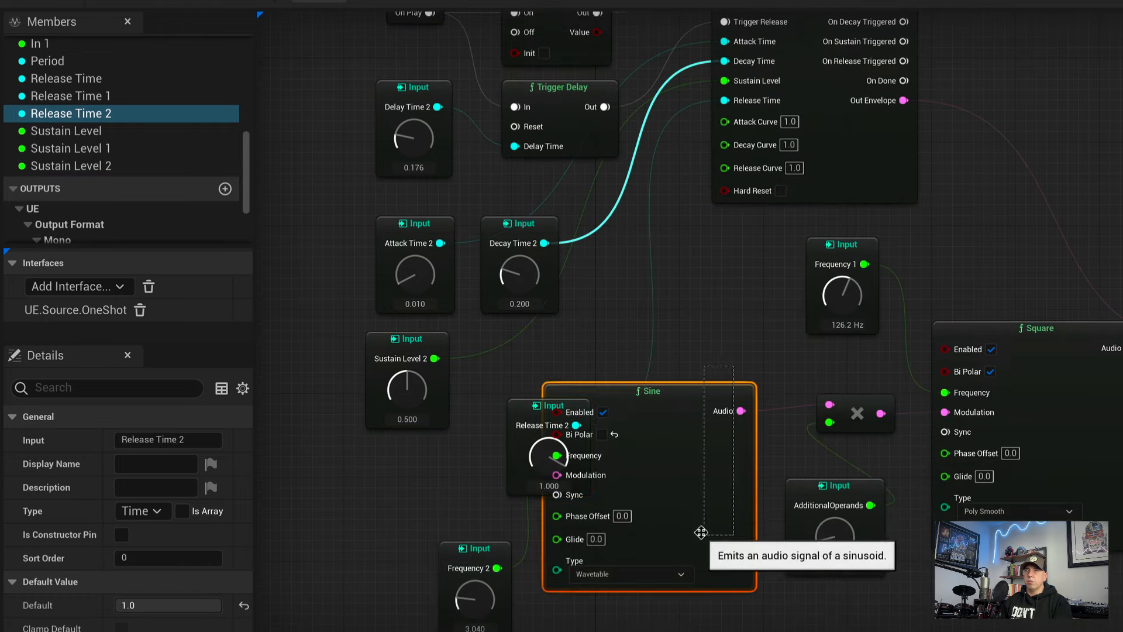
drag(704, 405, 701, 536)
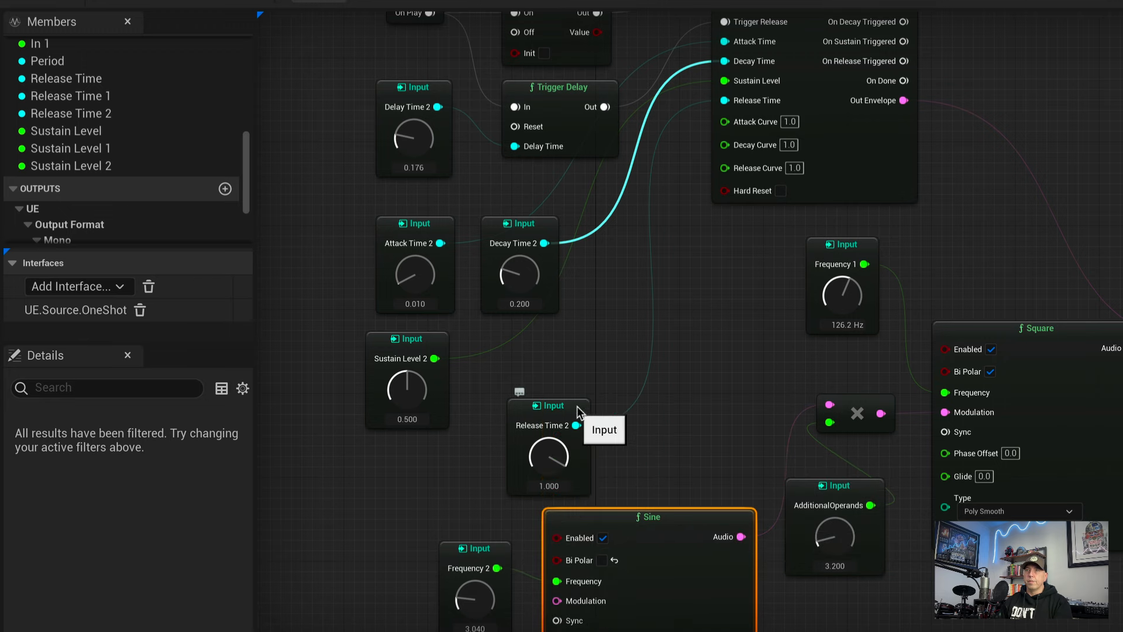
drag(584, 414, 553, 350)
click(711, 353)
right_drag(711, 353, 760, 497)
Widen the knob value ranges of the Attack Time and Release Time inputs.
click(481, 369)
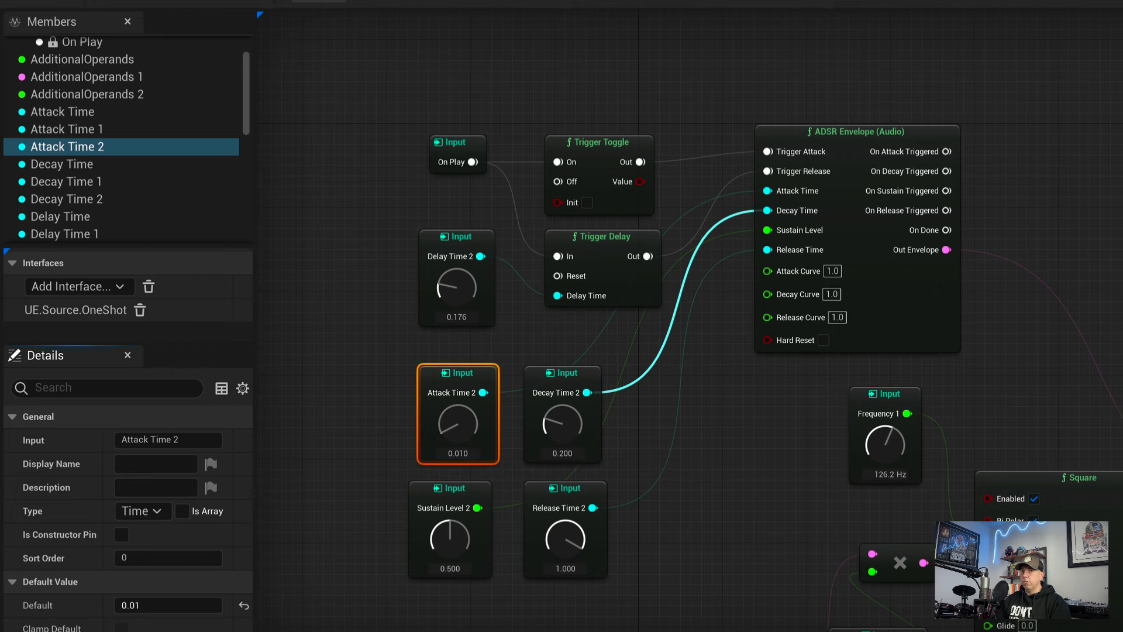
click(385, 520)
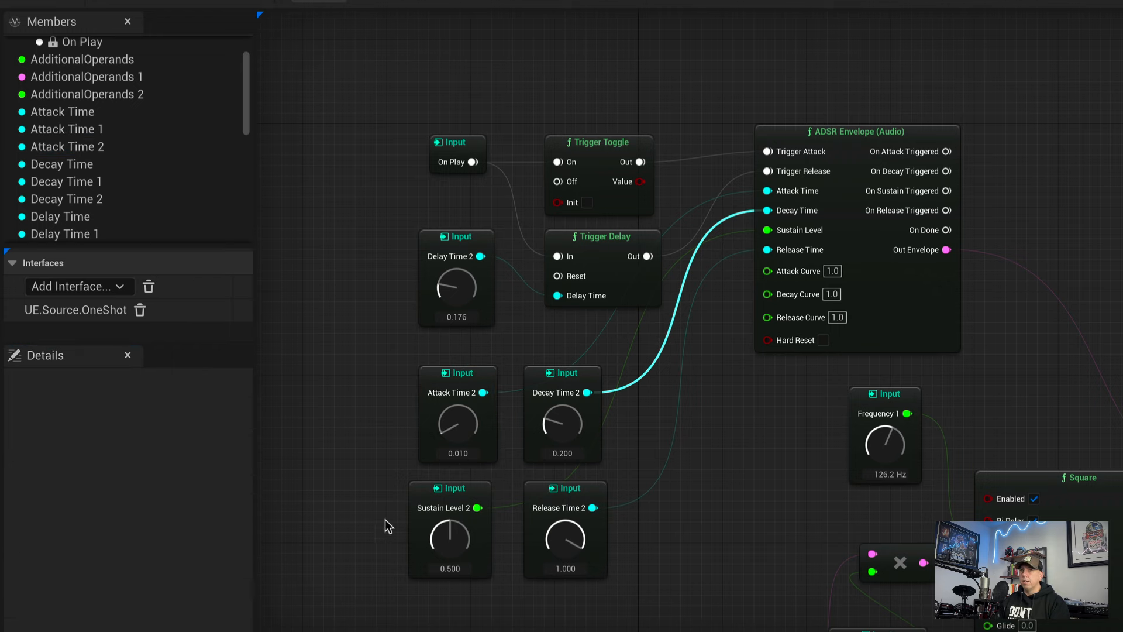
click(590, 490)
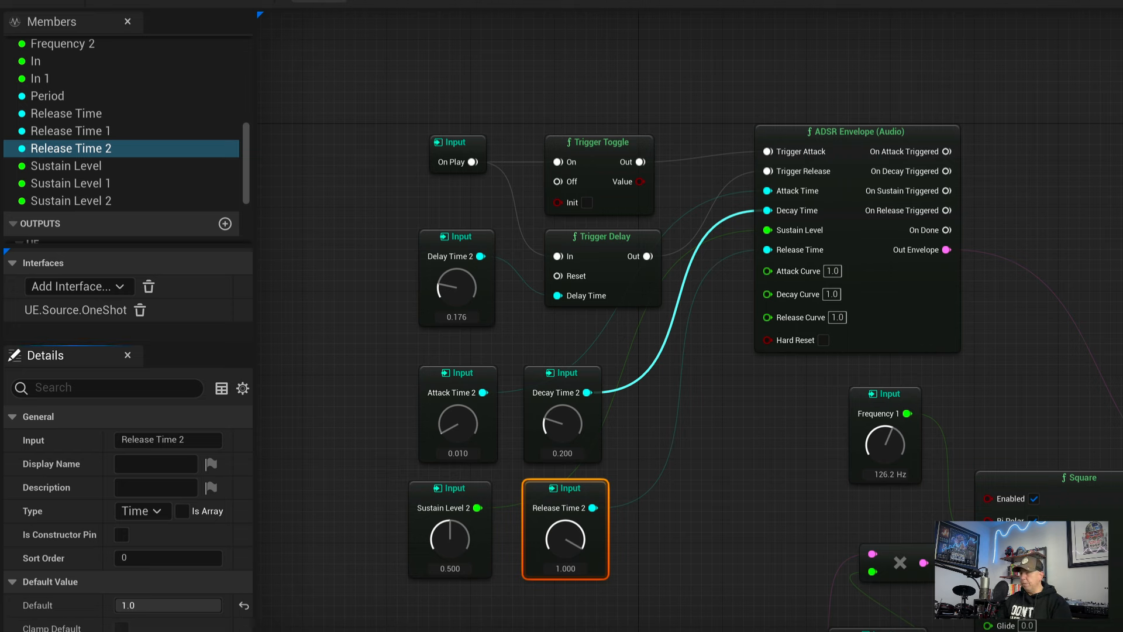
click(366, 430)
Lower the Release Time input to about 0.172 and preview the sound with the short release.
mouse_move(352, 344)
right_down()
mouse_move(395, 344)
mouse_move(395, 330)
mouse_move(360, 343)
right_up()
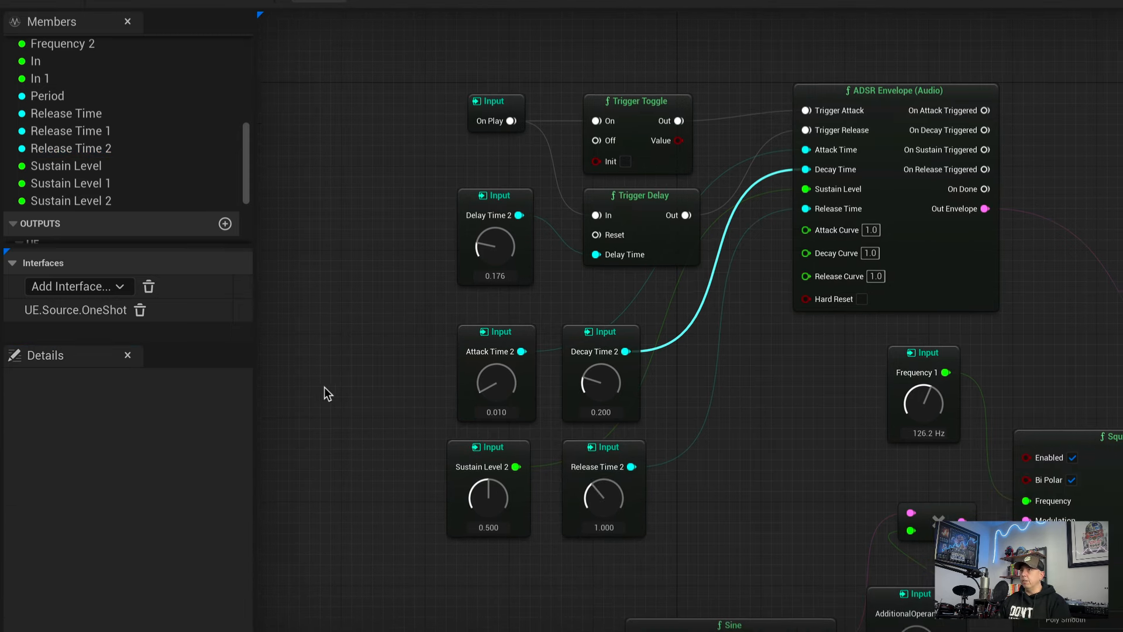
right_drag(326, 392, 287, 391)
right_drag(348, 348, 204, 348)
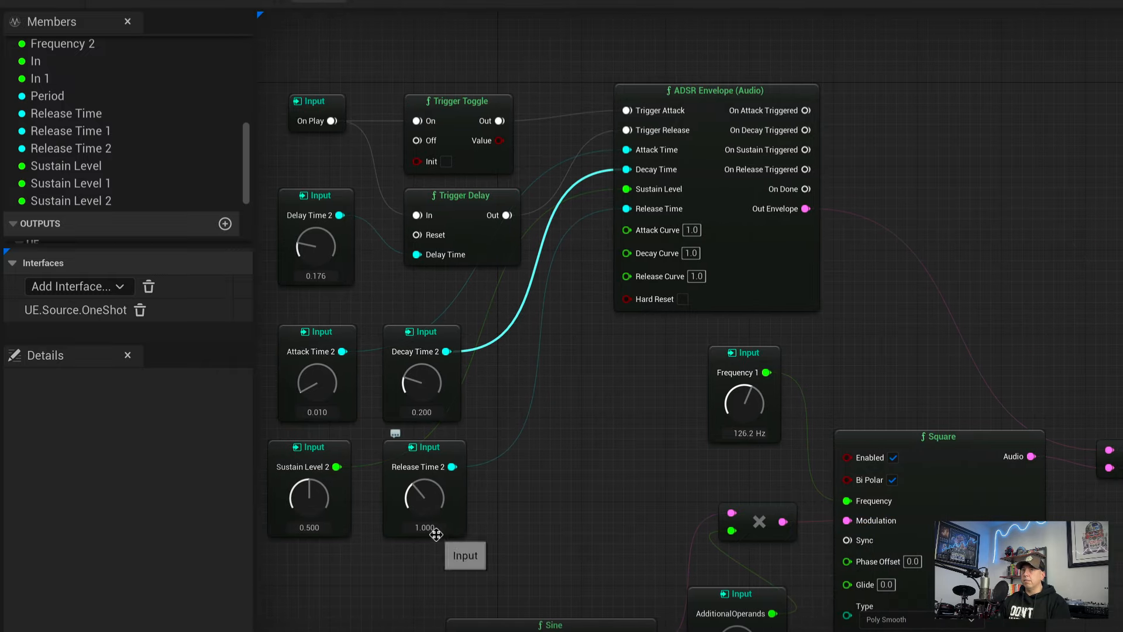
key(space)
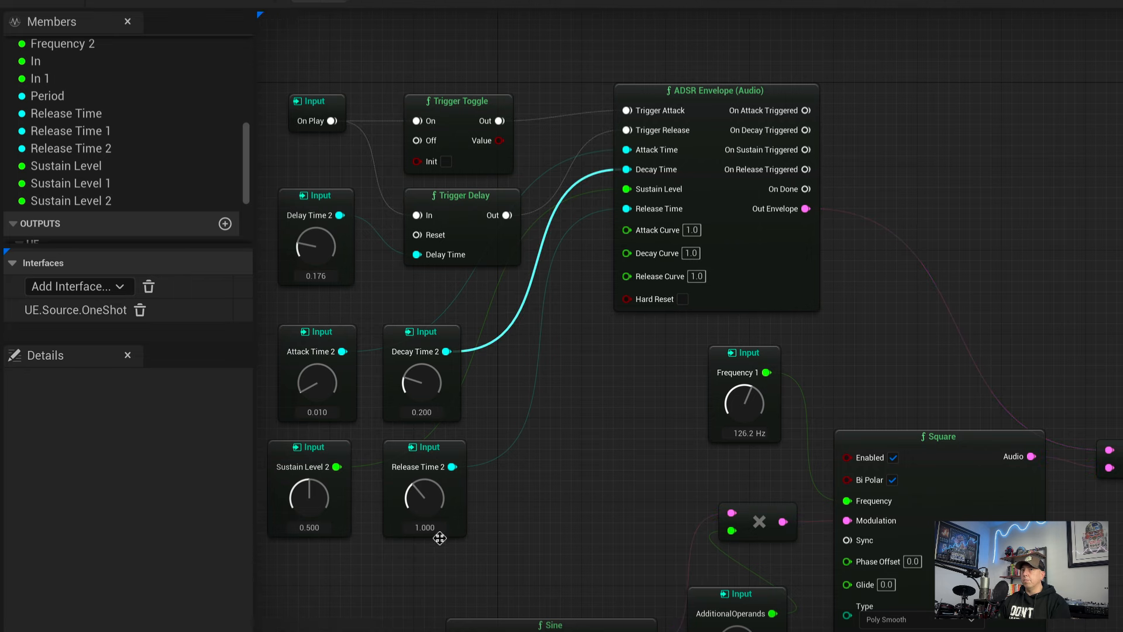
drag(416, 501, 423, 528)
right_drag(591, 473, 627, 477)
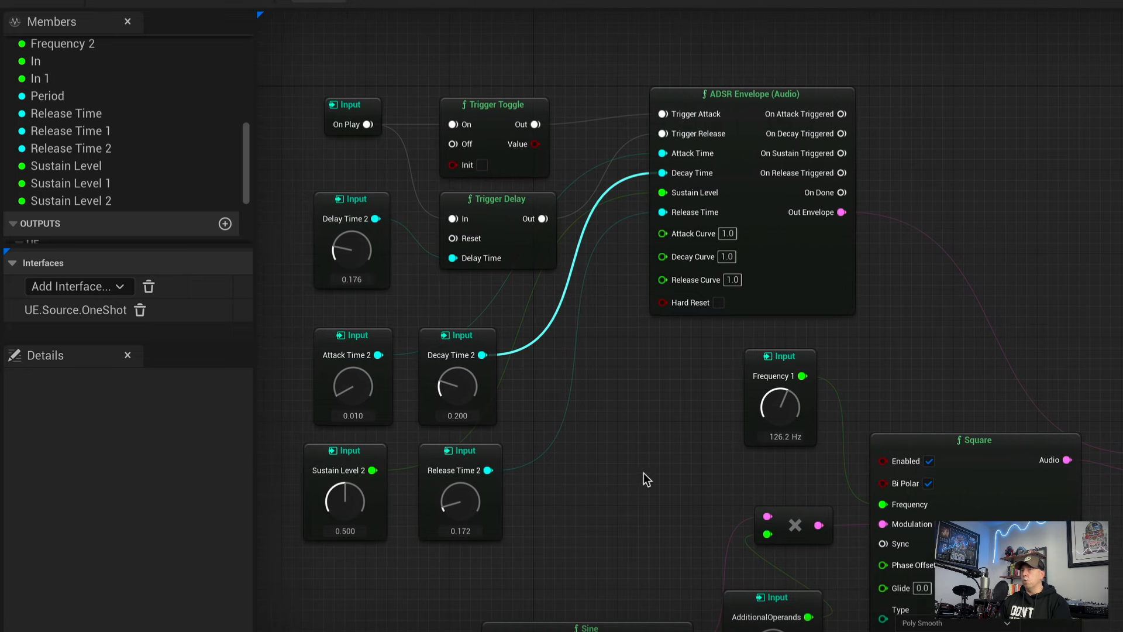
key(space)
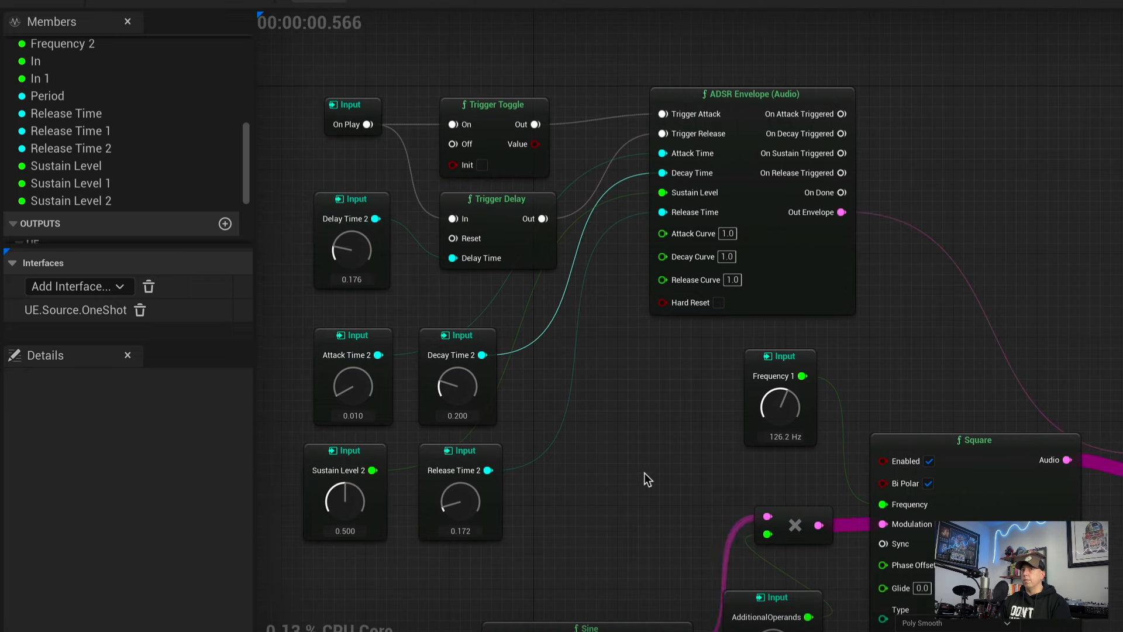
key(space)
Raise the Release Time input to 3.0, Attack Time to about 1.298 and Delay Time to about 0.696.
drag(468, 503, 477, 398)
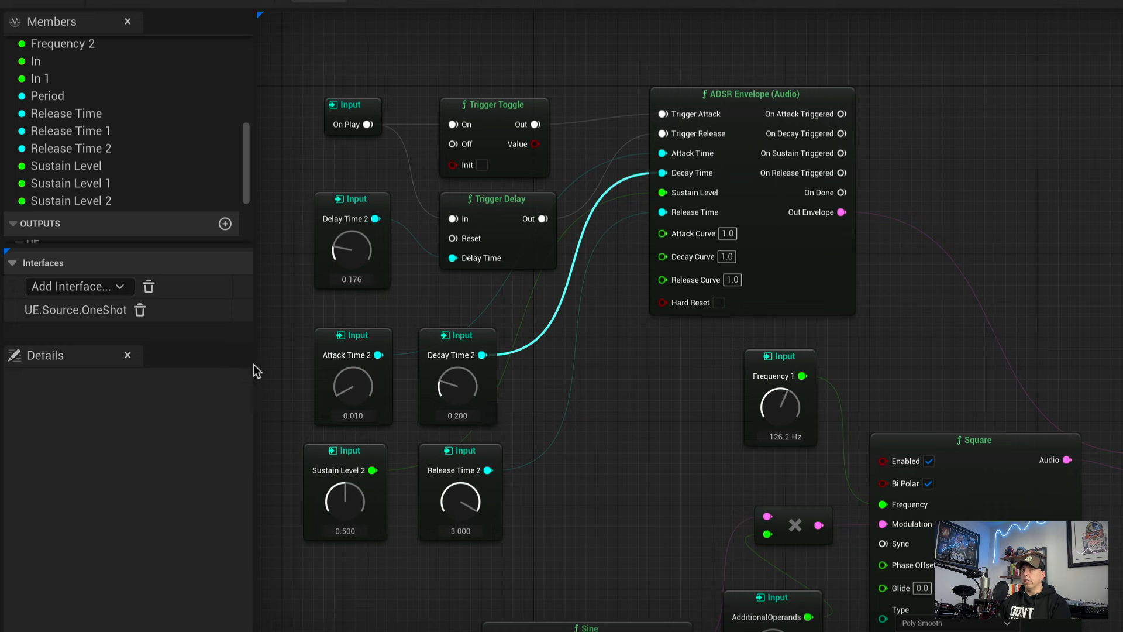
drag(351, 396, 365, 320)
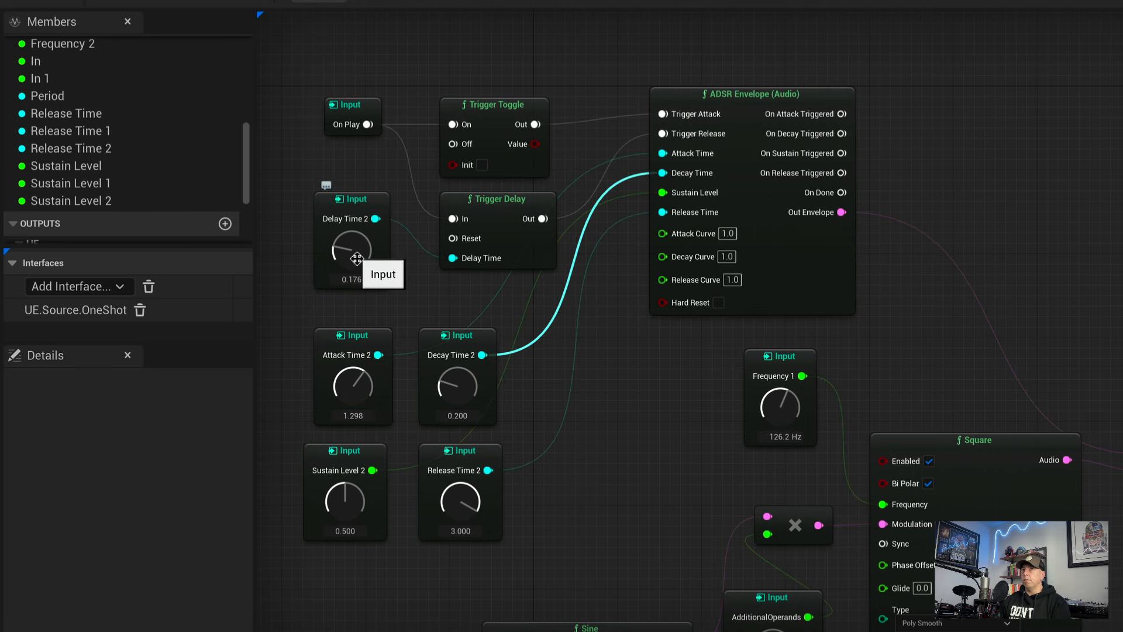
drag(356, 256, 371, 202)
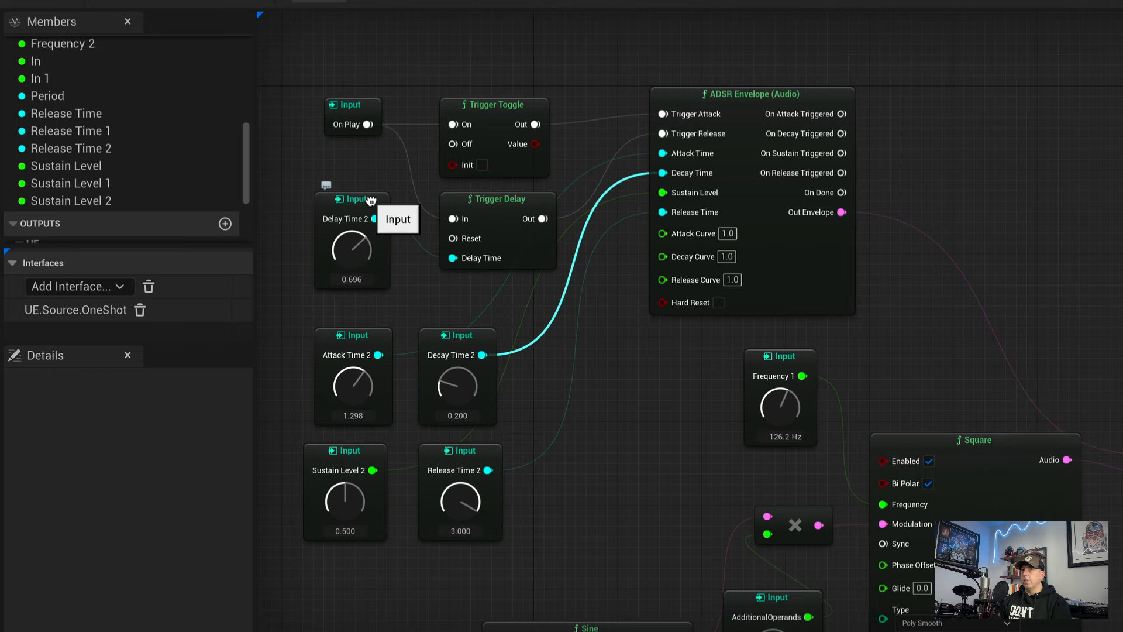
Raise the Delay Time input to about 0.788 and preview the sound with the longer delay before release.
drag(372, 195, 373, 191)
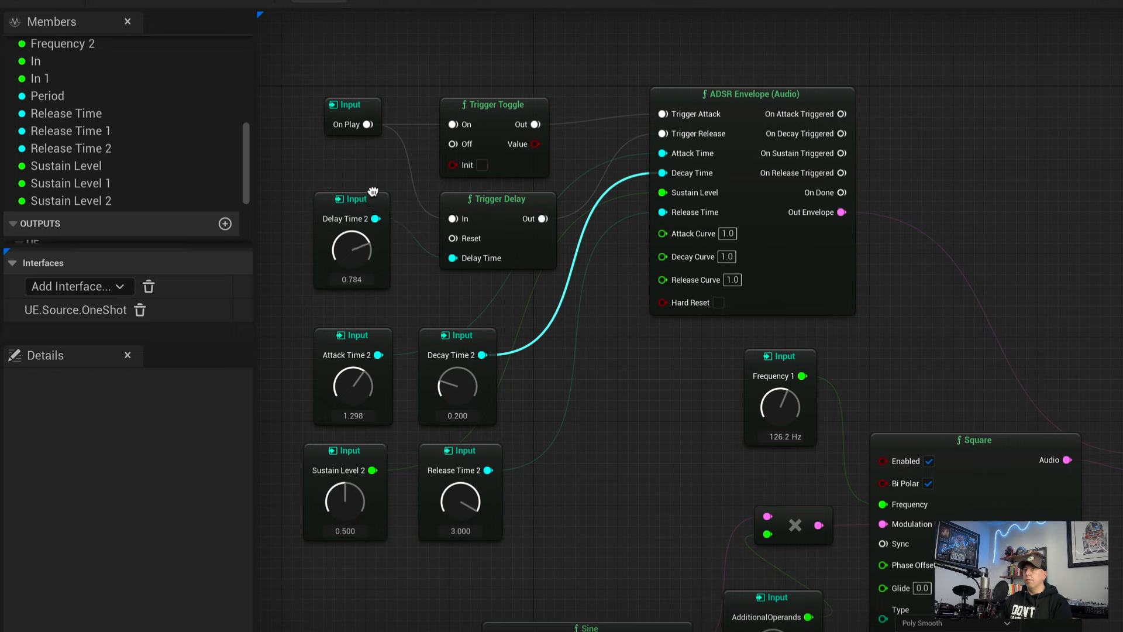
click(495, 200)
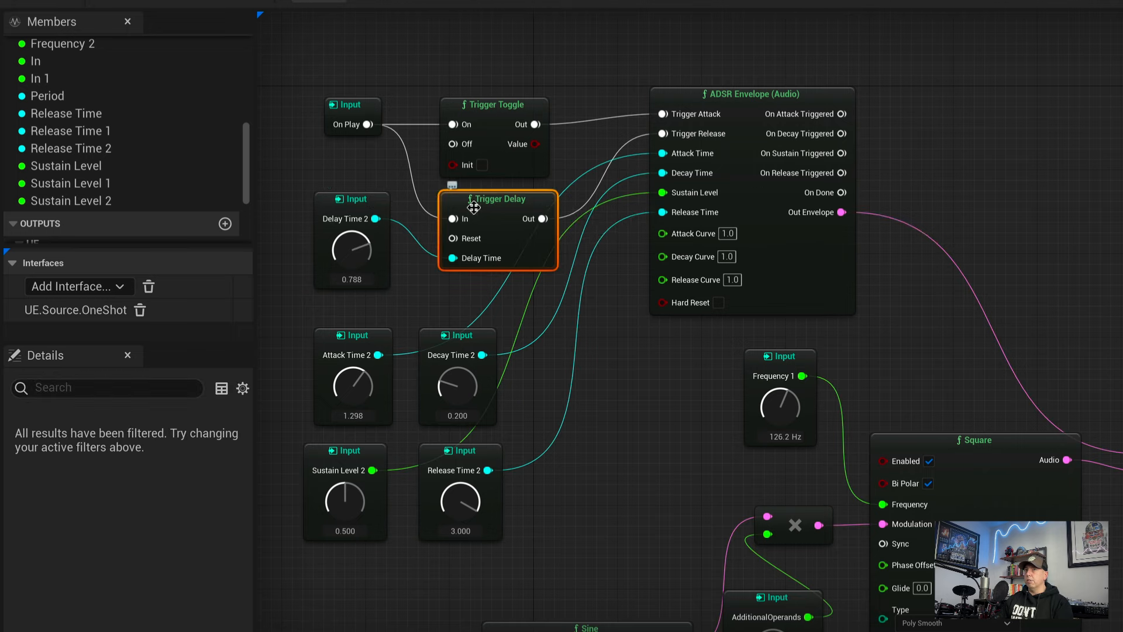
drag(543, 218, 661, 135)
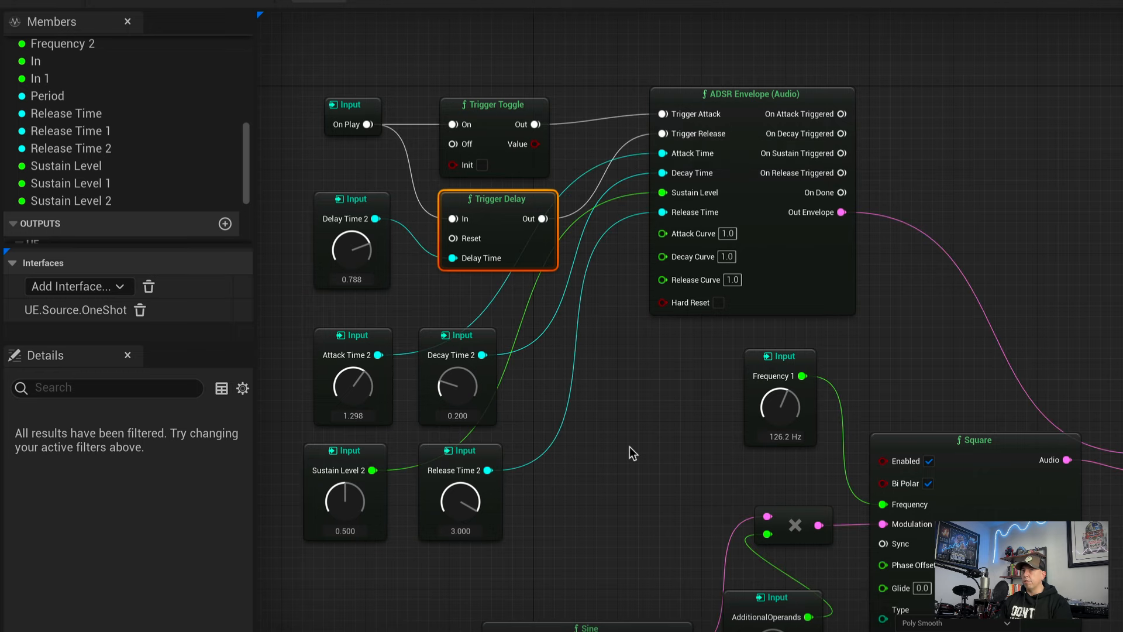
right_drag(630, 447, 658, 447)
click(669, 445)
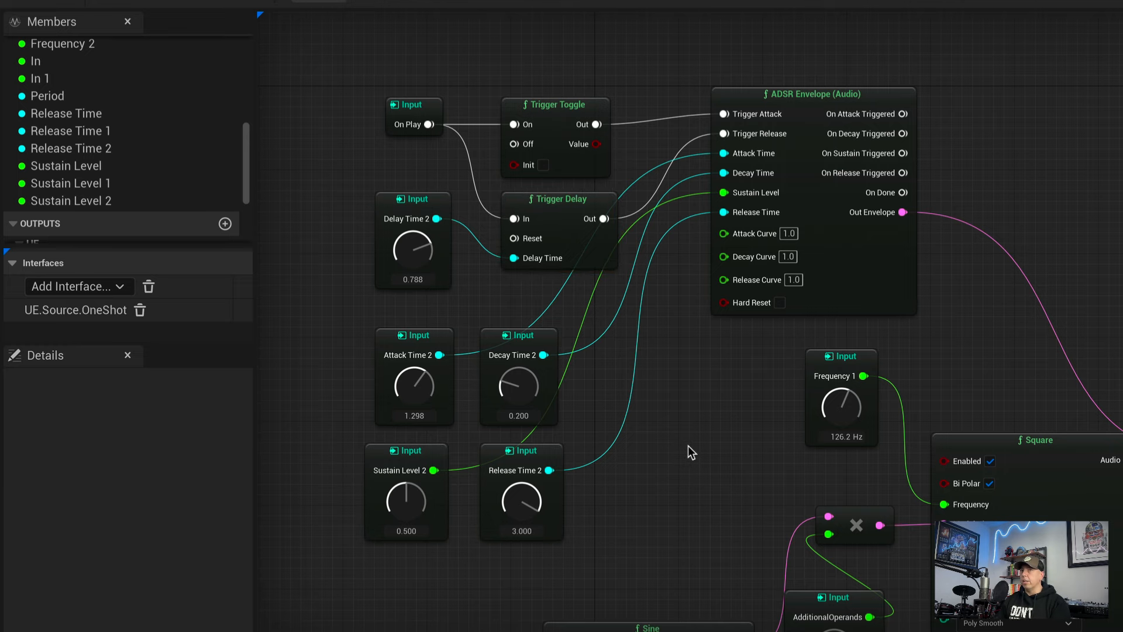
key(space)
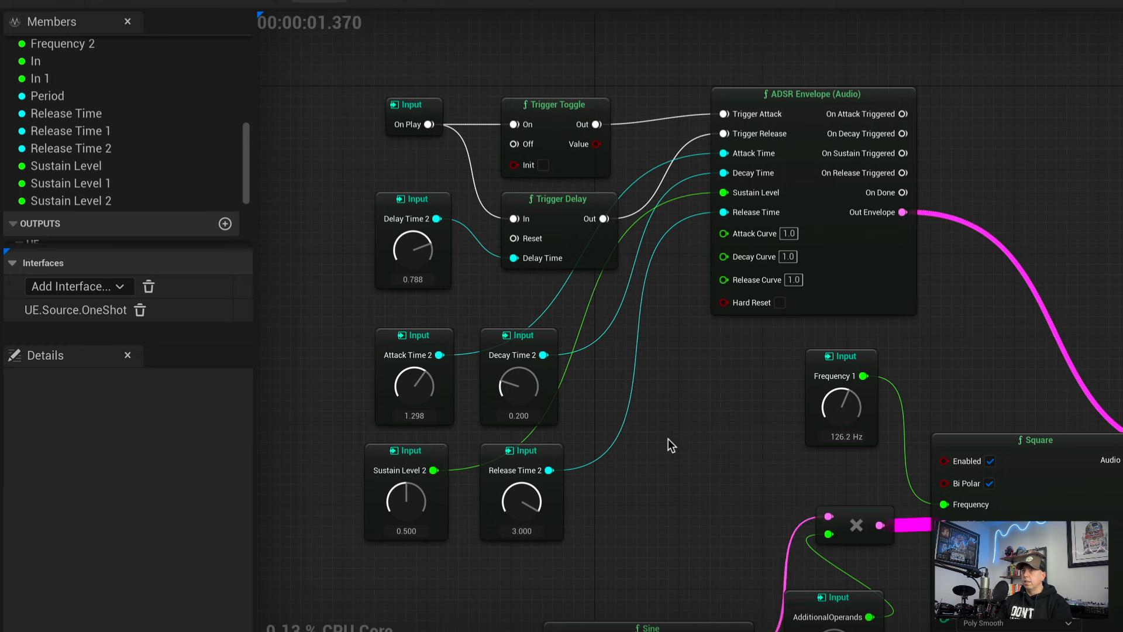
right_drag(669, 439, 682, 388)
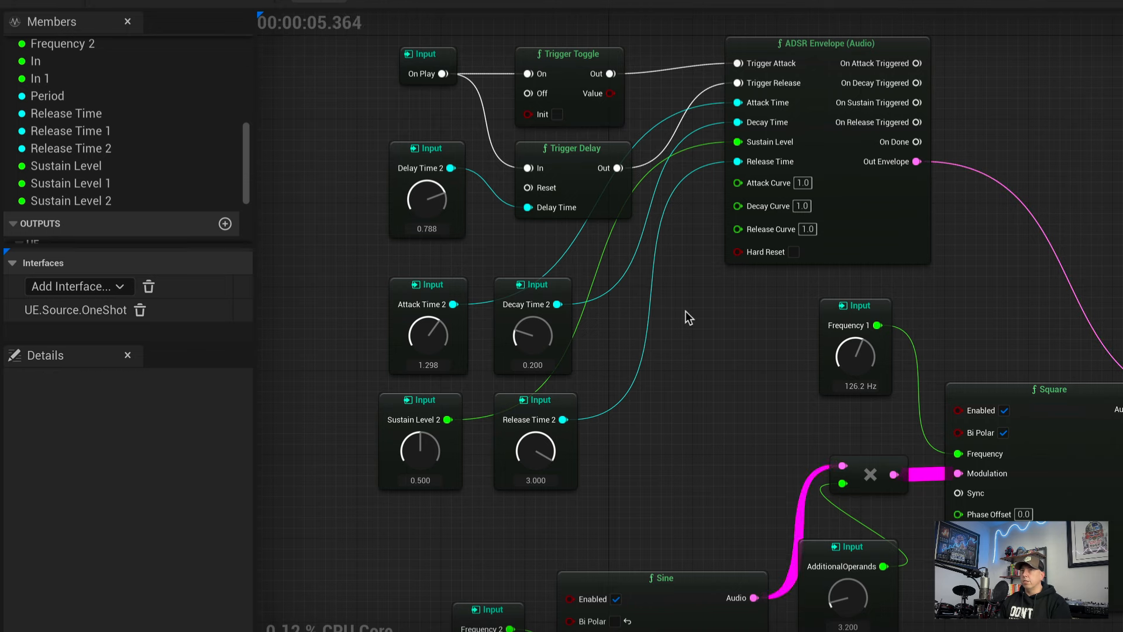
key(space)
right_drag(695, 319, 701, 364)
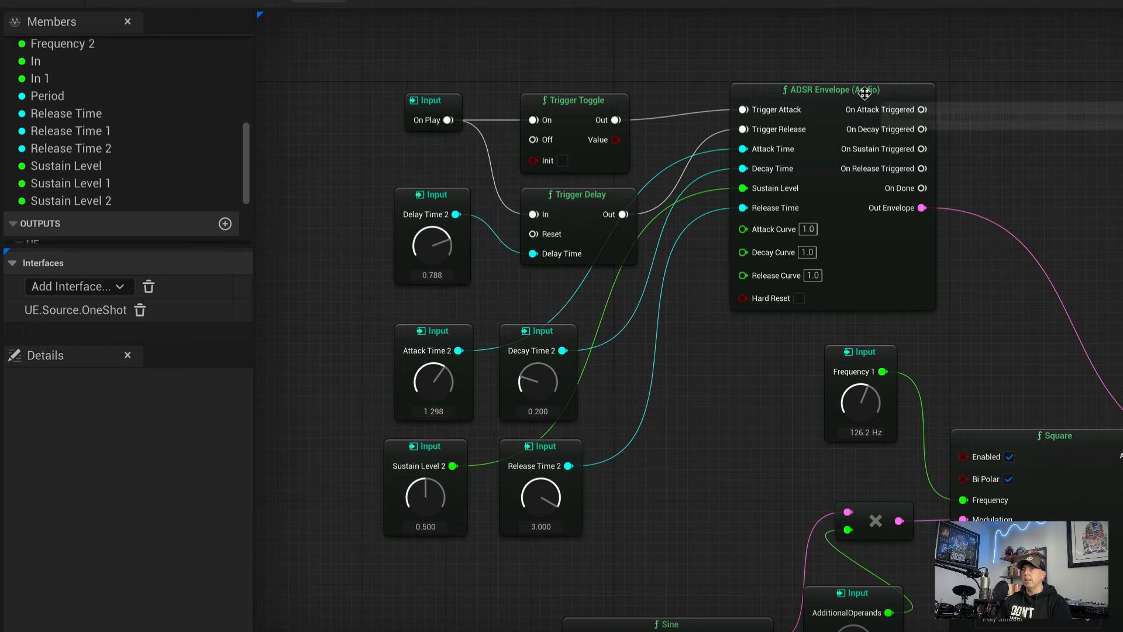
Nudge the Trigger Toggle node slightly upward and preview the sound again.
right_drag(1097, 243, 1104, 232)
right_drag(1094, 113, 1091, 115)
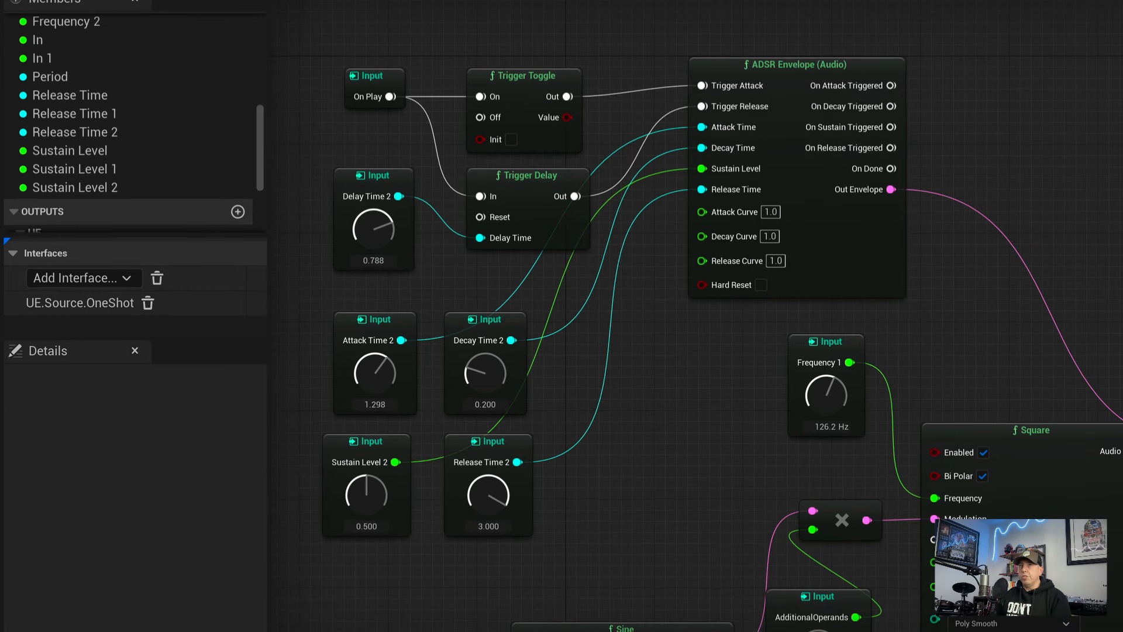
click(514, 79)
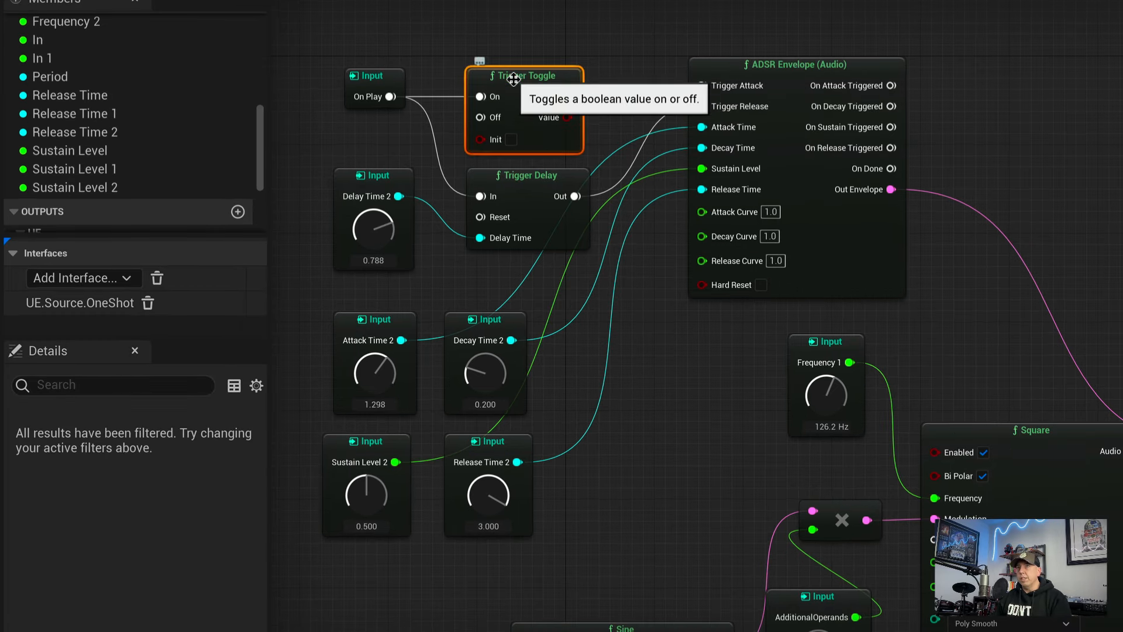
drag(514, 79, 514, 68)
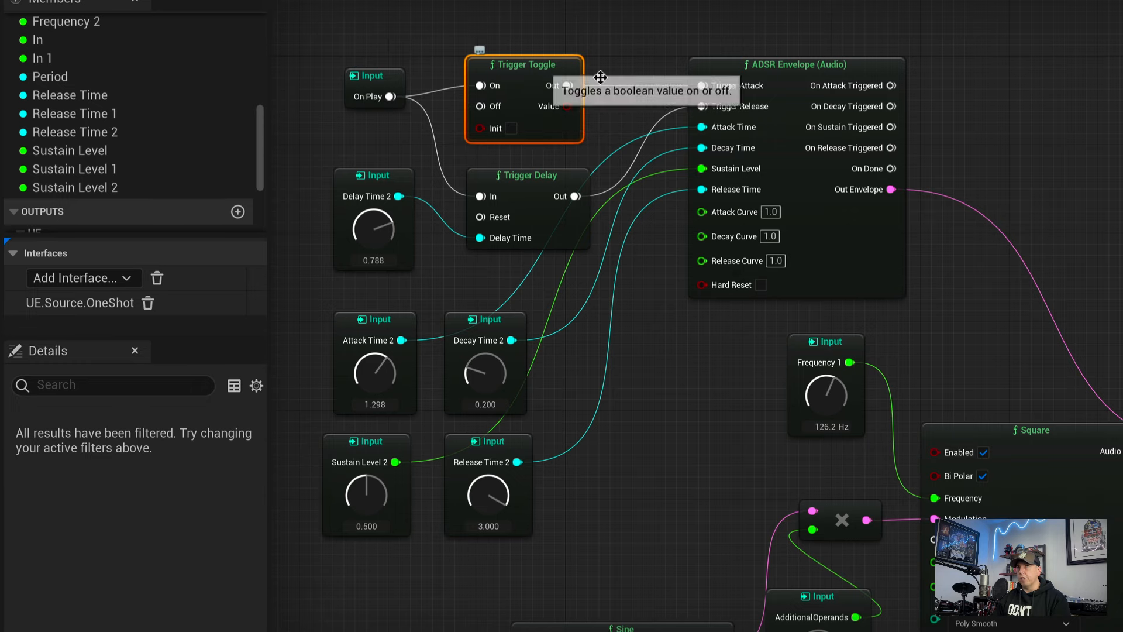
right_drag(1054, 125, 1118, 213)
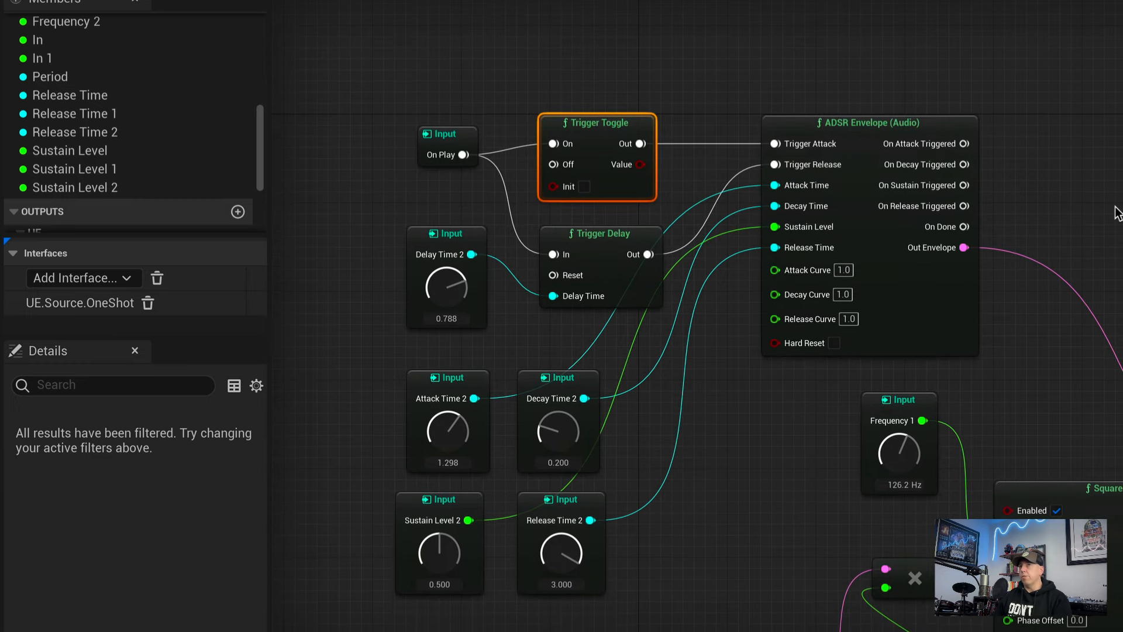
click(596, 69)
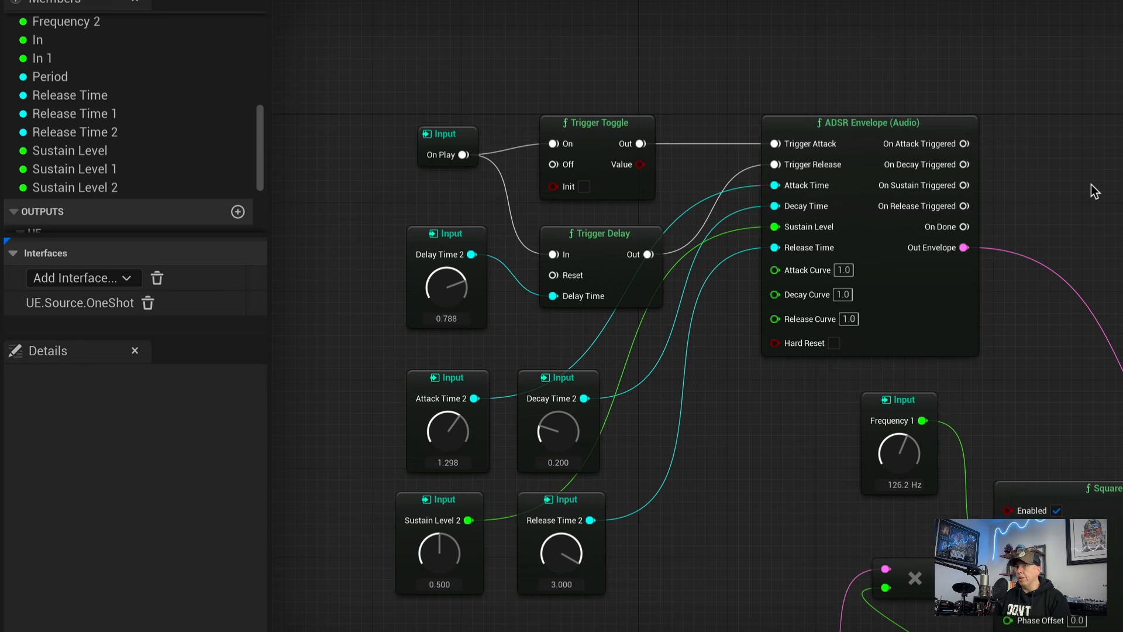
key(space)
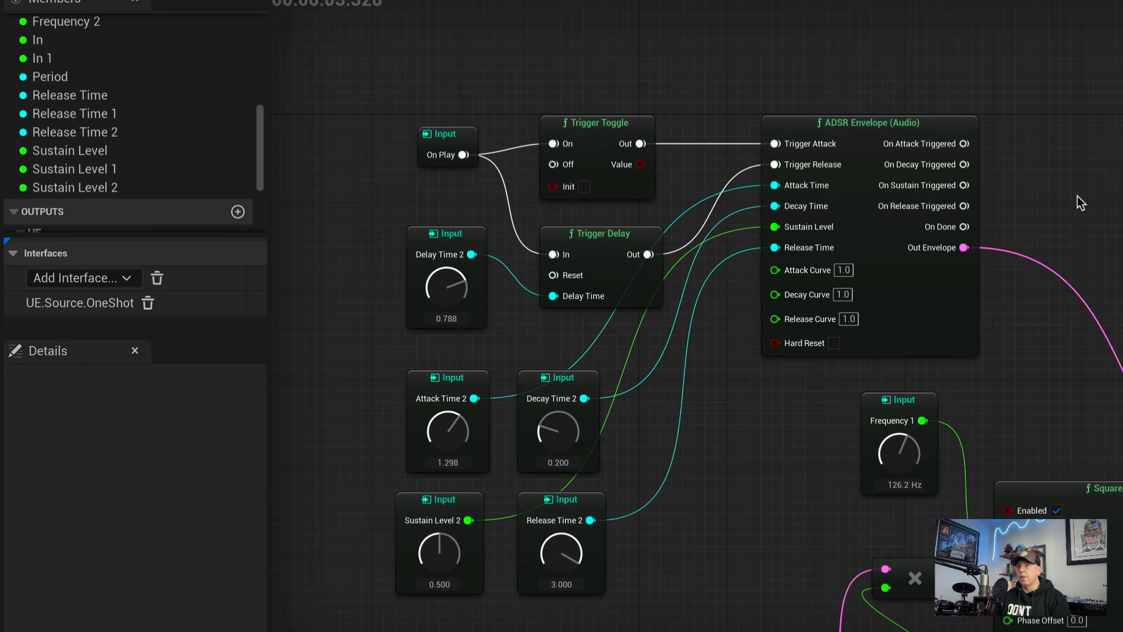
key(space)
Lower the Attack Time input to 0.000 and delete the Trigger Toggle node.
drag(438, 449, 476, 456)
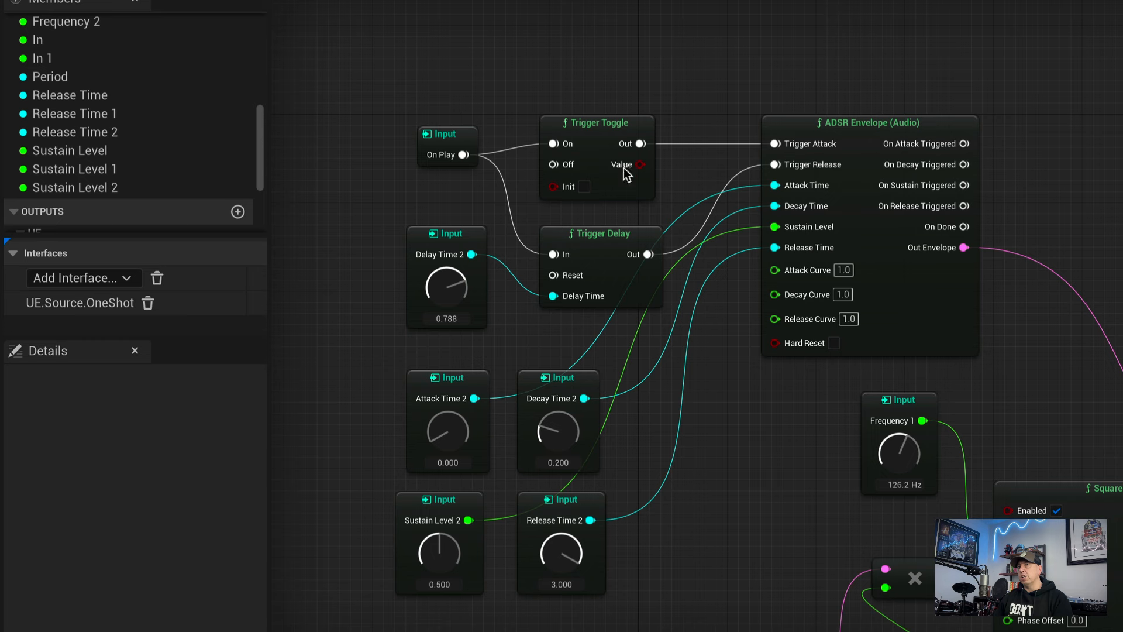
click(592, 119)
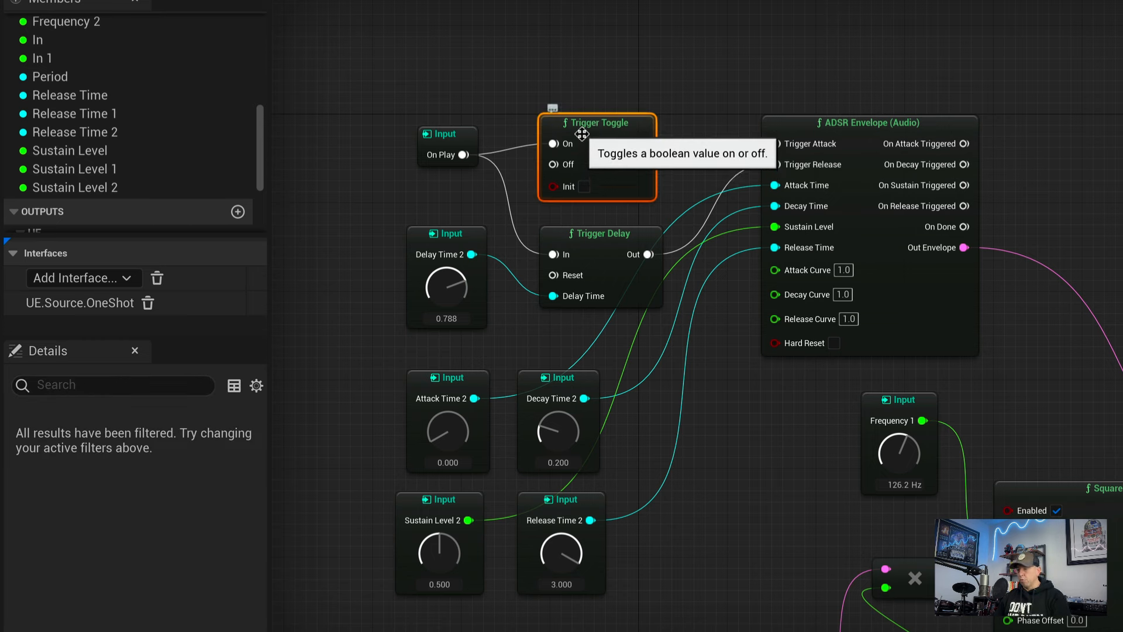
key(Delete)
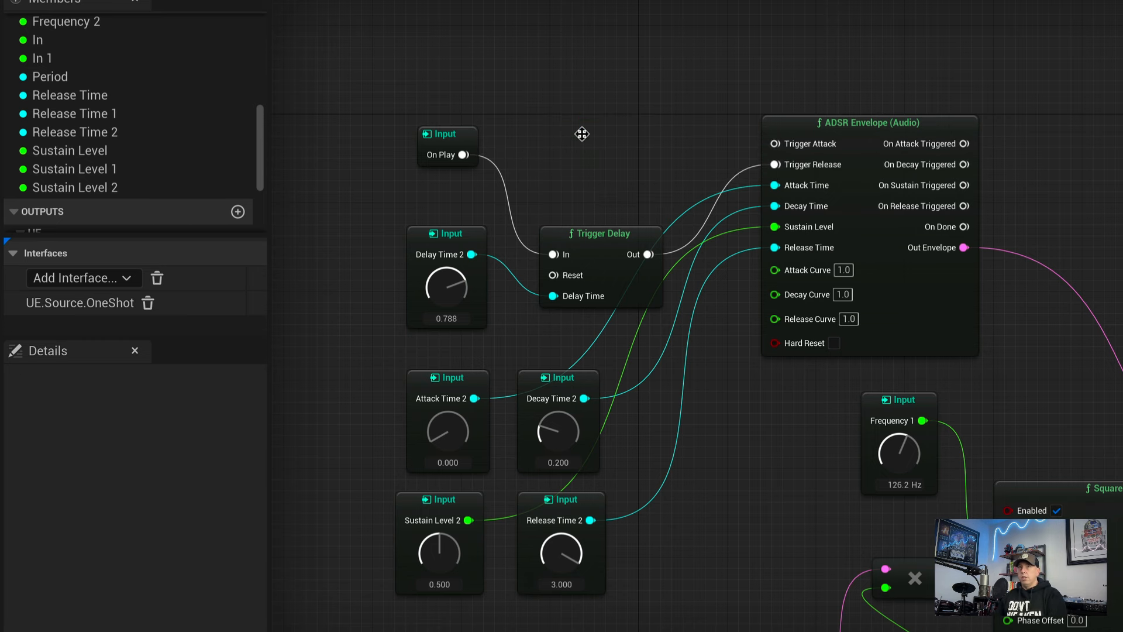
Add a Trigger Repeat node and place it above the Trigger Delay node, clear of the ADSR Envelope.
right_click(575, 100)
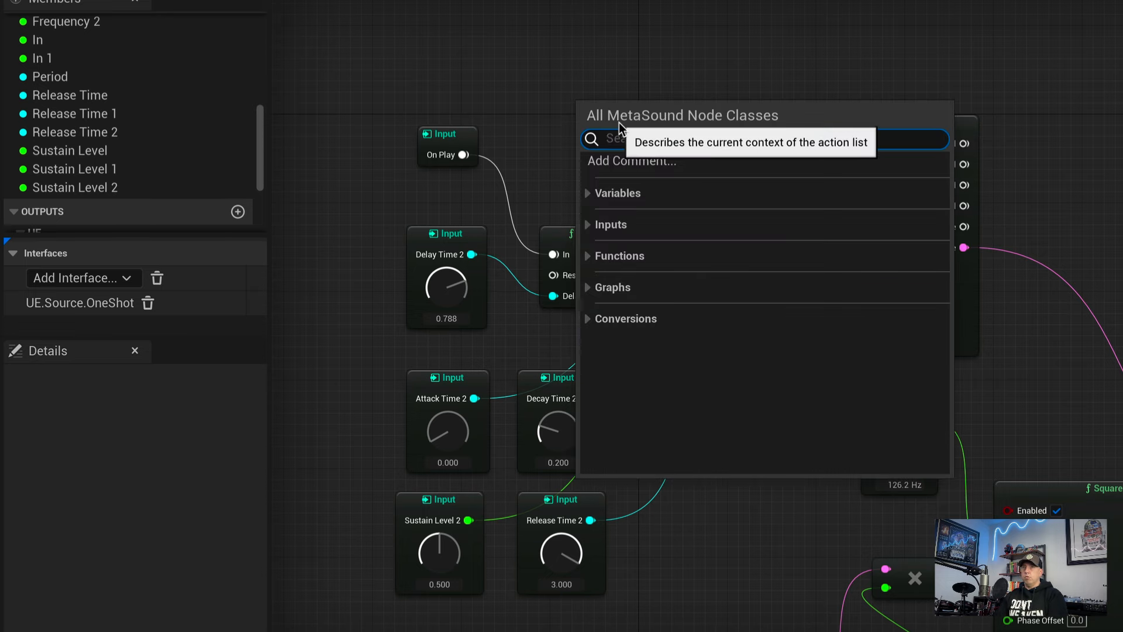
text(trigger)
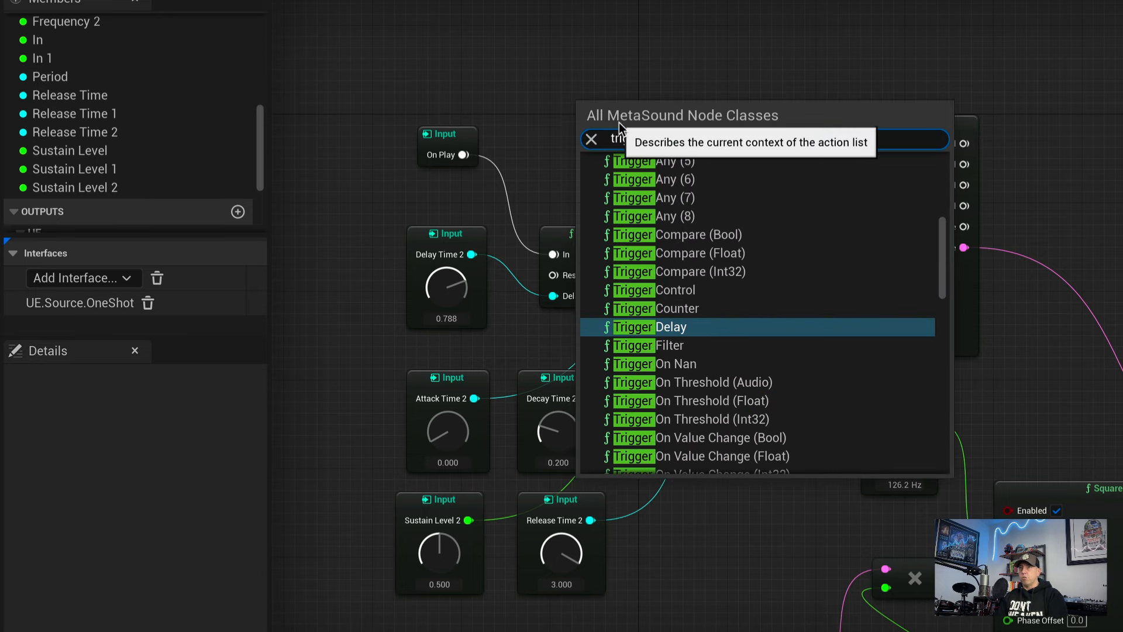
text( re)
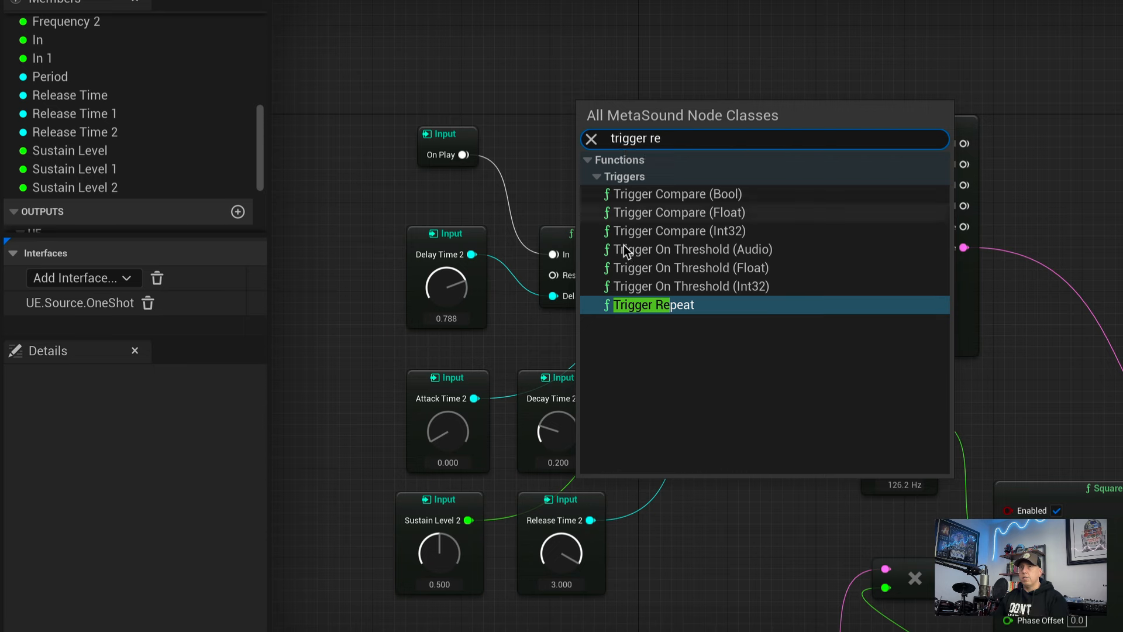
click(646, 305)
drag(669, 120, 620, 79)
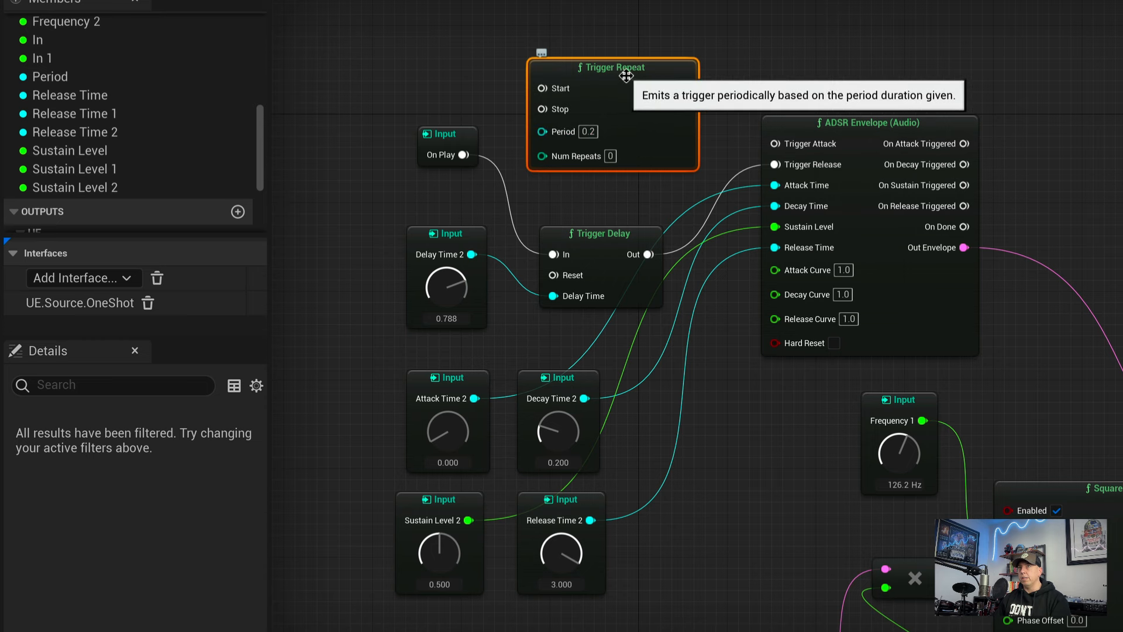
drag(627, 70, 628, 59)
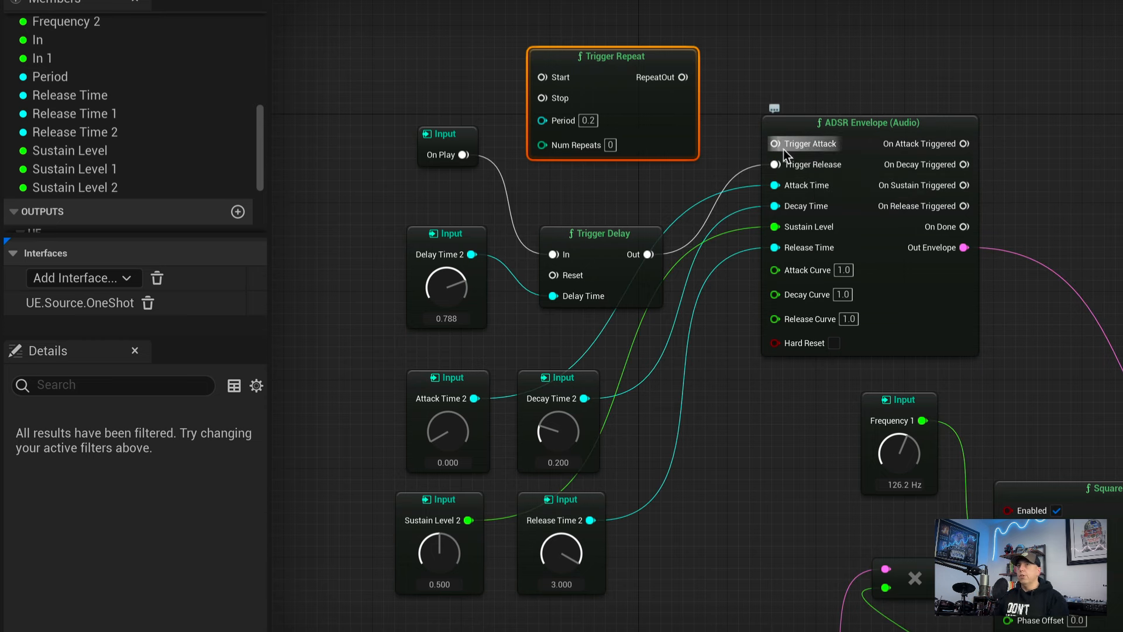
Disconnect On Play from Trigger Delay and connect it to the Start input of Trigger Repeat.
click(504, 184)
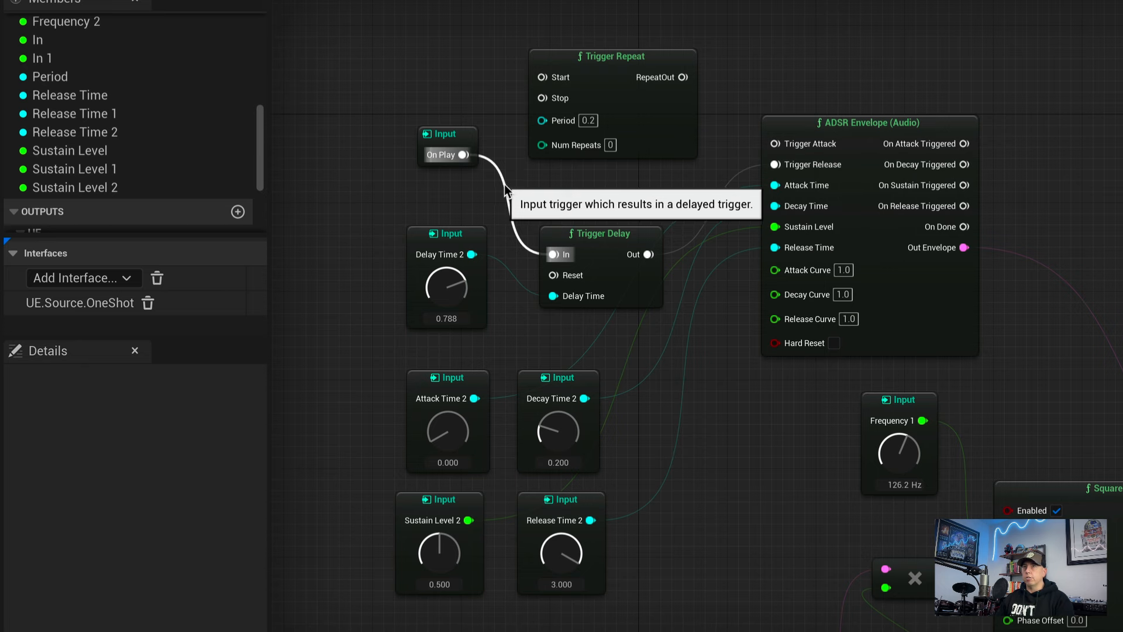
alt+click(513, 223)
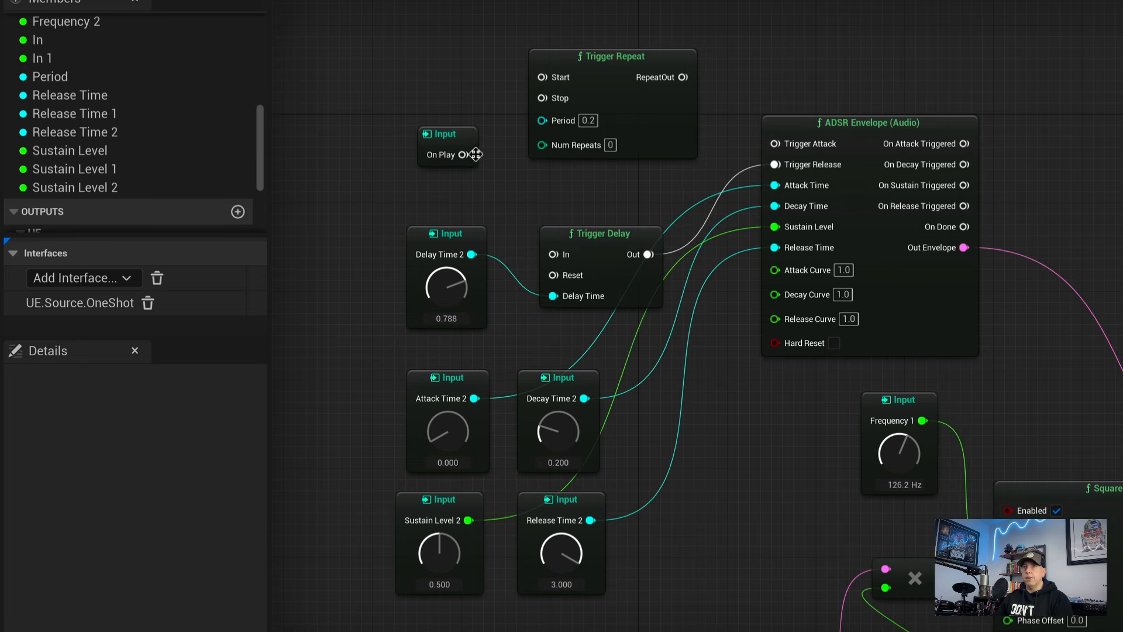
drag(475, 154, 545, 80)
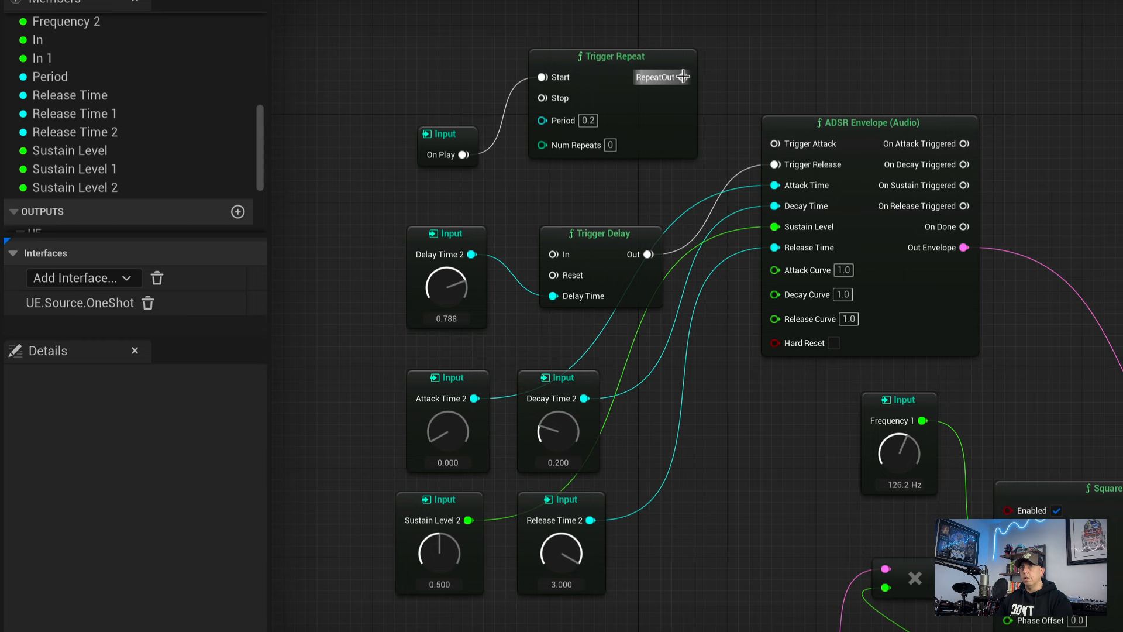
Connect RepeatOut to the envelope's Trigger Attack and Trigger Delay's In, and shift the ADSR Envelope node slightly away.
drag(683, 76, 775, 145)
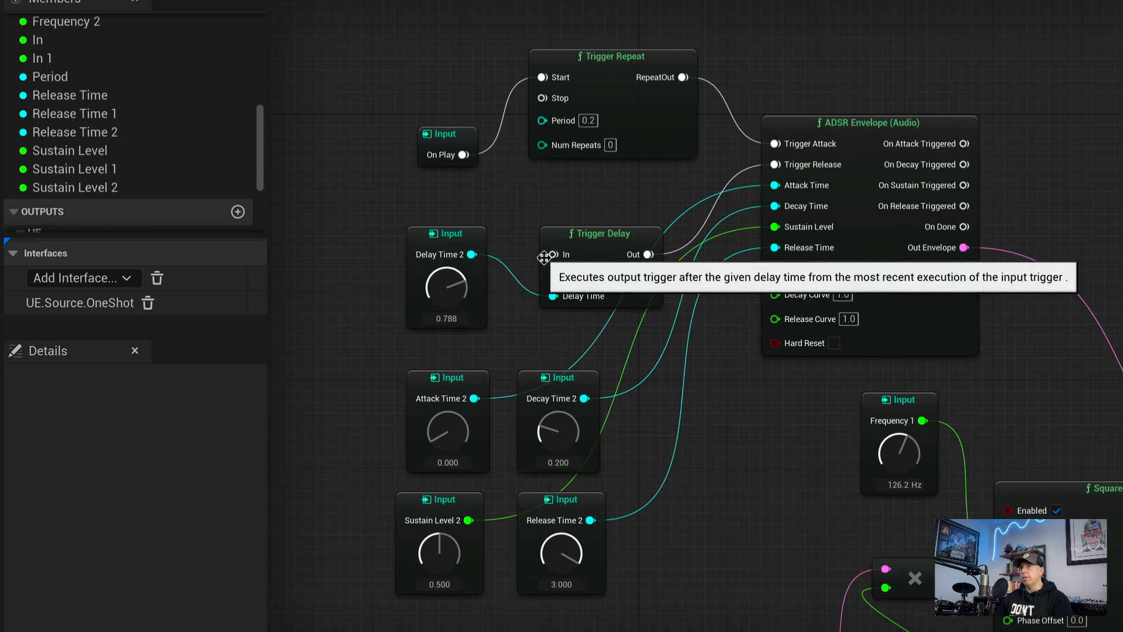
drag(683, 78, 553, 254)
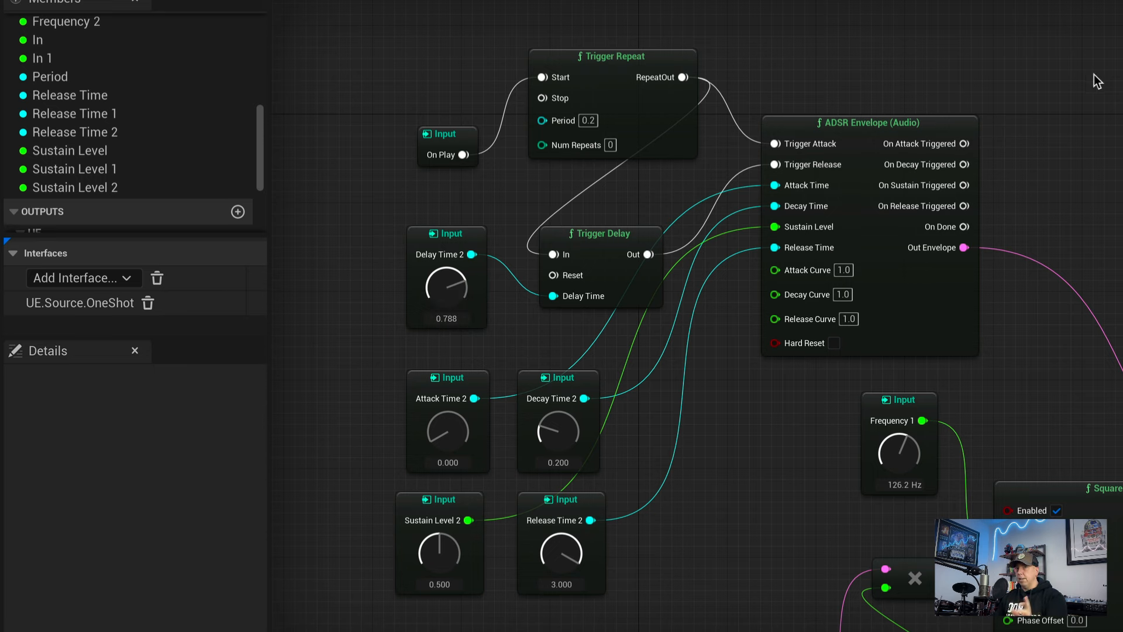
drag(935, 117, 958, 123)
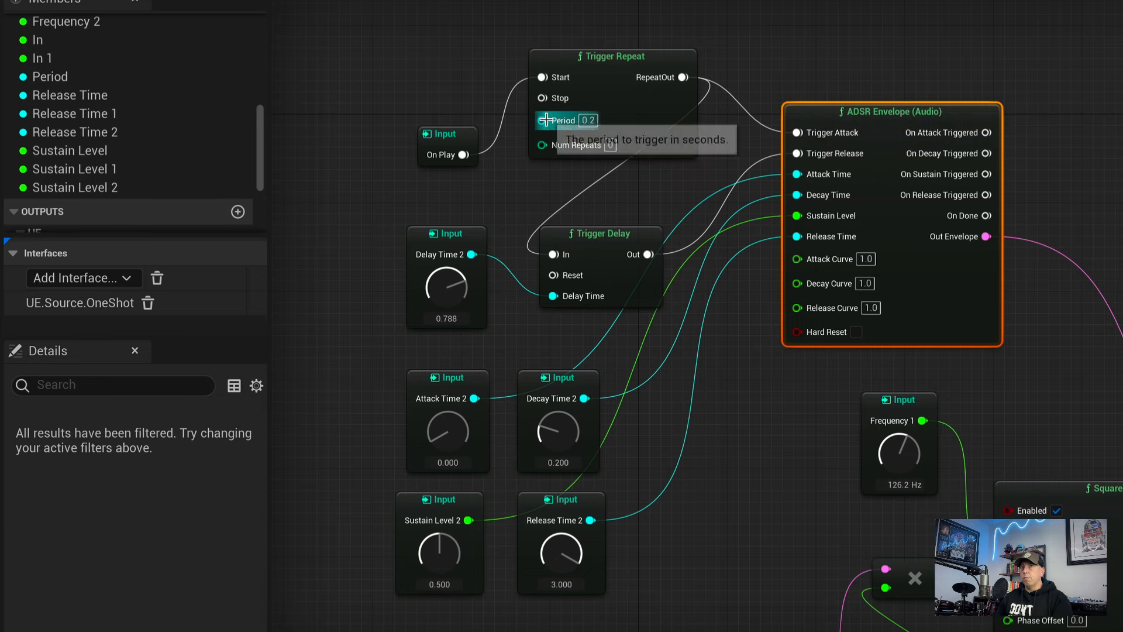
Promote Trigger Repeat's Period to a graph input and place it clear of the Delay Time input.
right_drag(579, 131, 648, 146)
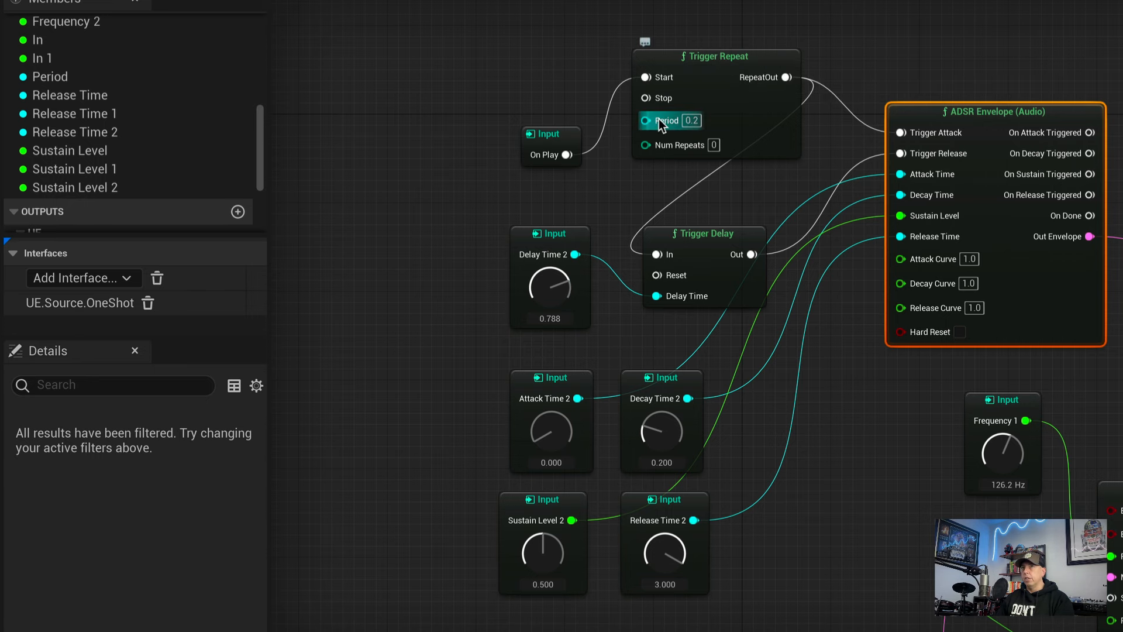
drag(646, 120, 425, 208)
drag(431, 209, 431, 209)
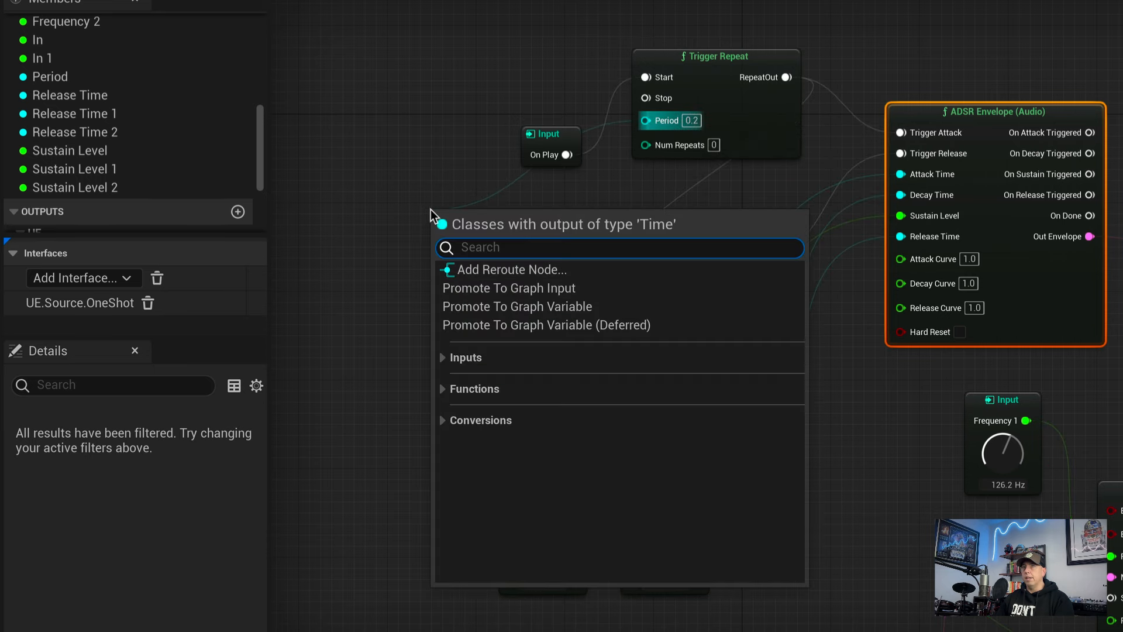
click(465, 290)
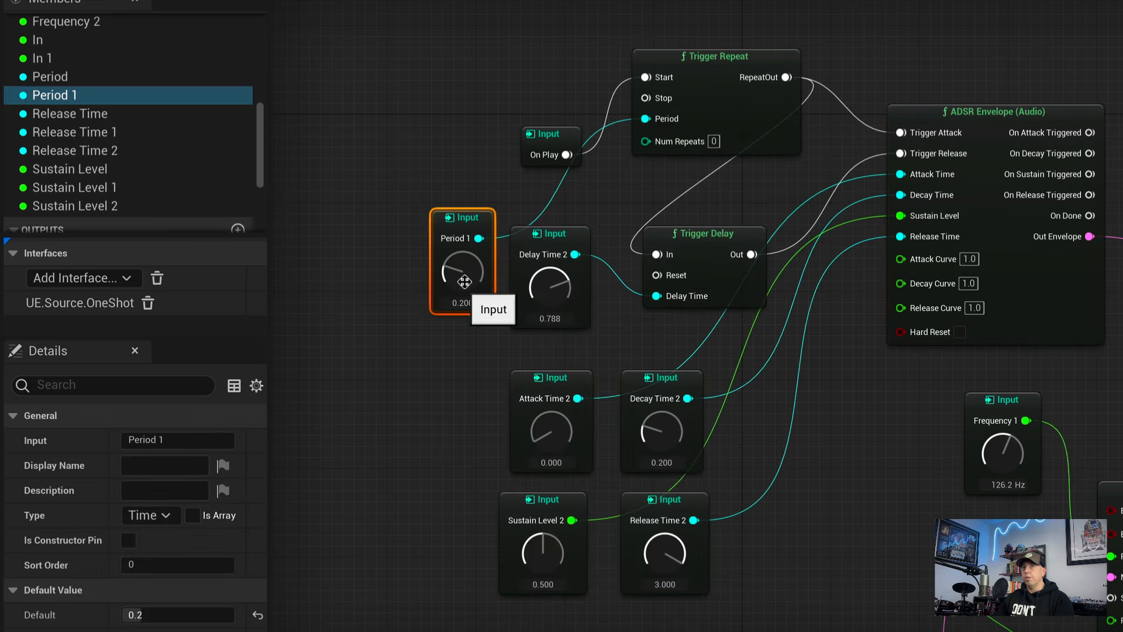
drag(488, 212, 430, 179)
right_drag(445, 171, 450, 148)
click(438, 140)
Lower Period to about 0.152, Sustain Level to 0.000, Release Time to about 0.132 and Decay Time to about 0.068, previewing the repeating sound.
key(space)
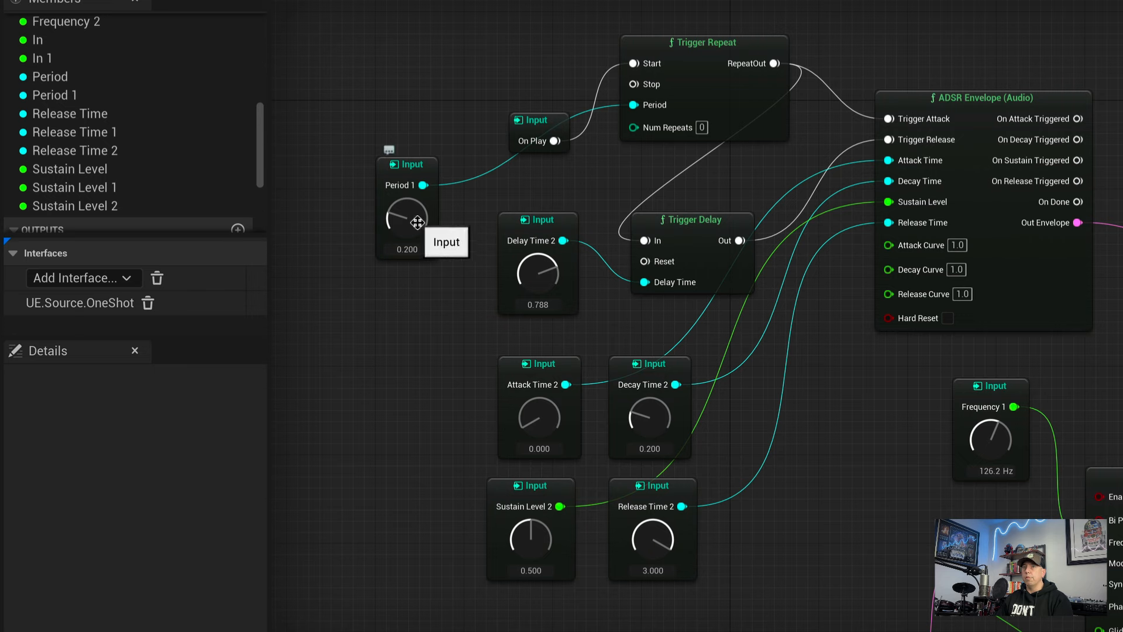
mouse_move(417, 223)
mouse_down()
mouse_move(414, 166)
mouse_move(413, 214)
mouse_up()
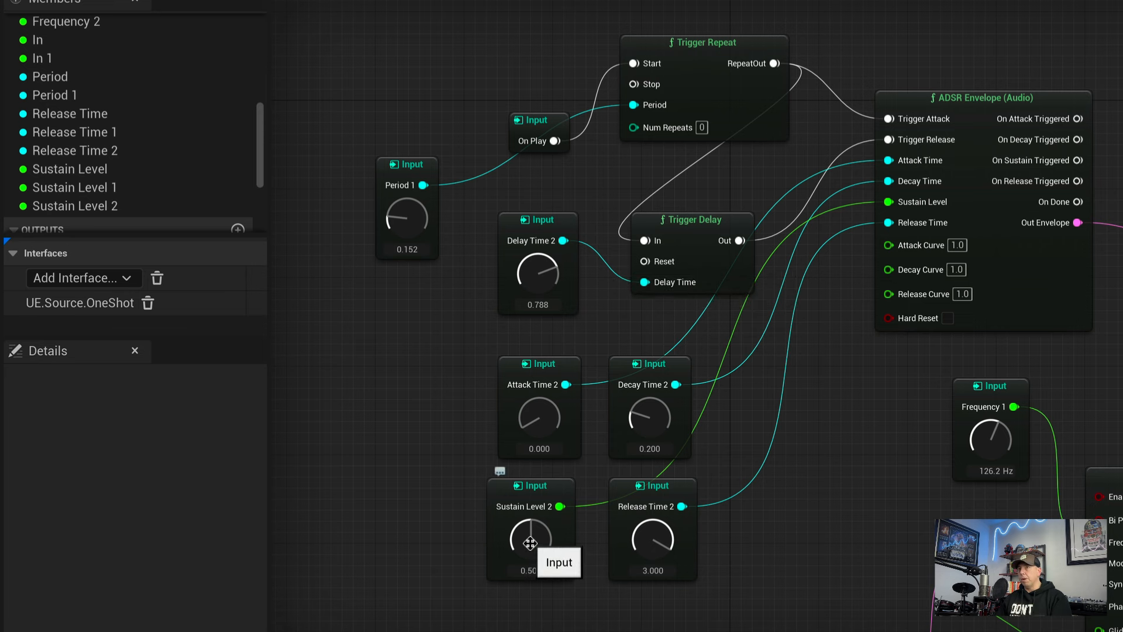
drag(533, 533, 532, 579)
drag(621, 543, 648, 596)
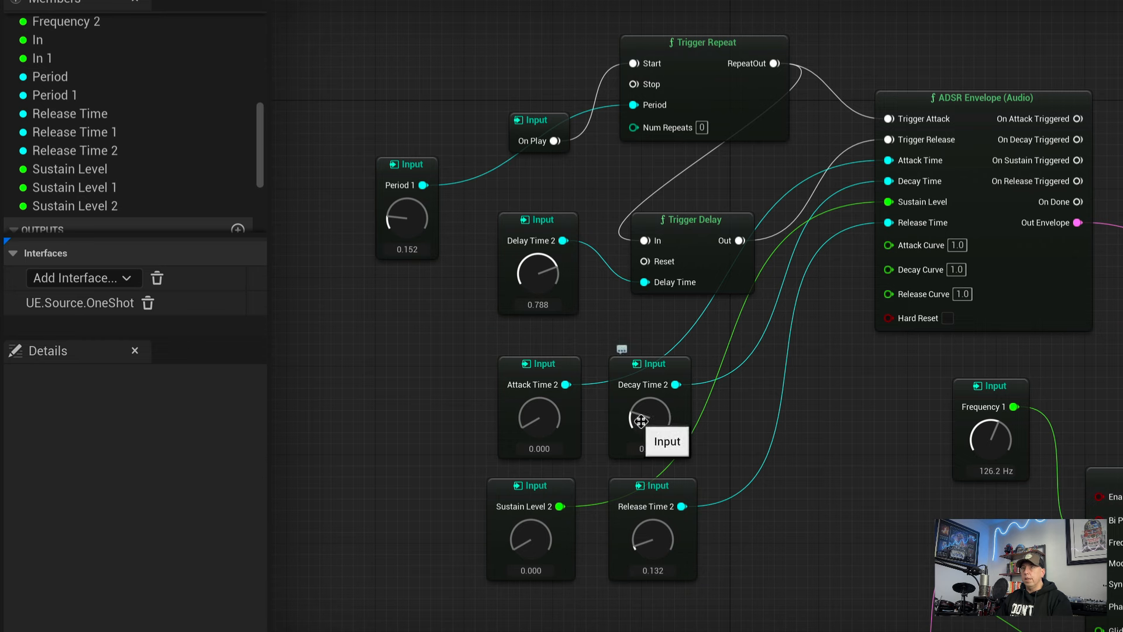
drag(657, 435, 656, 439)
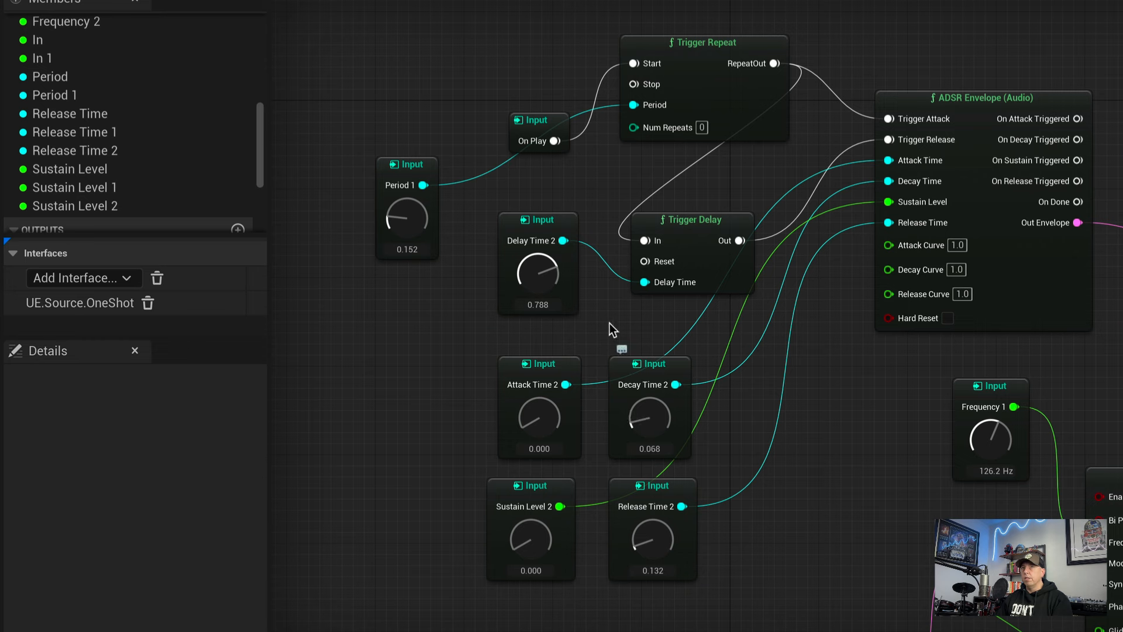
key(space)
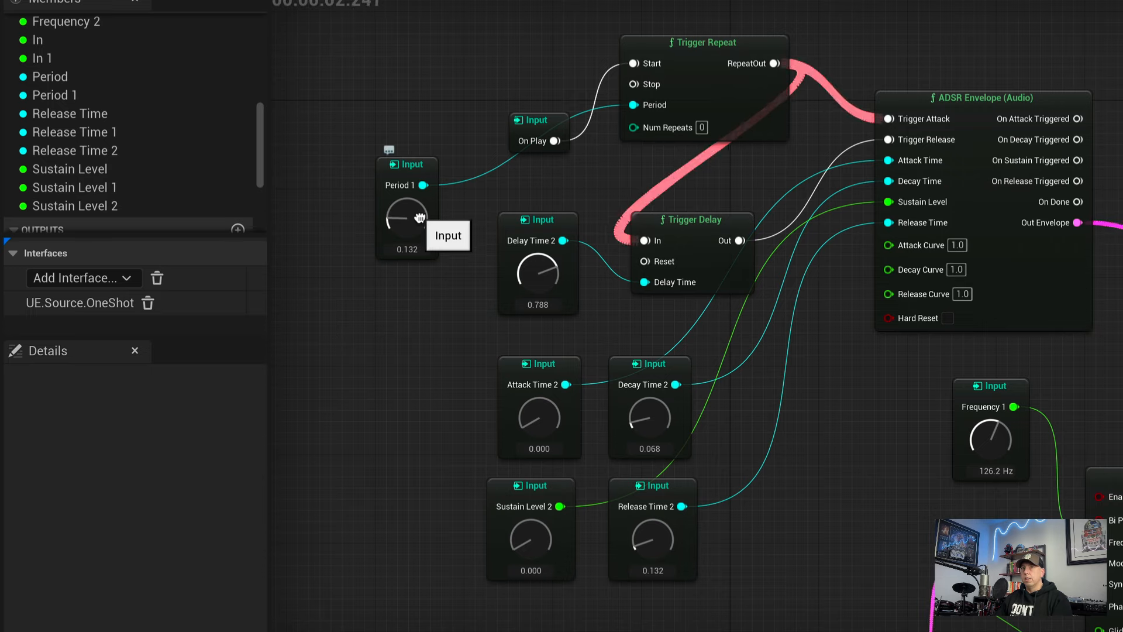
Set the Period 1 input to about 0.096 and raise AdditionalOperands to 50.00 while previewing the sound.
mouse_move(420, 216)
mouse_down()
mouse_move(421, 228)
mouse_move(420, 205)
mouse_up()
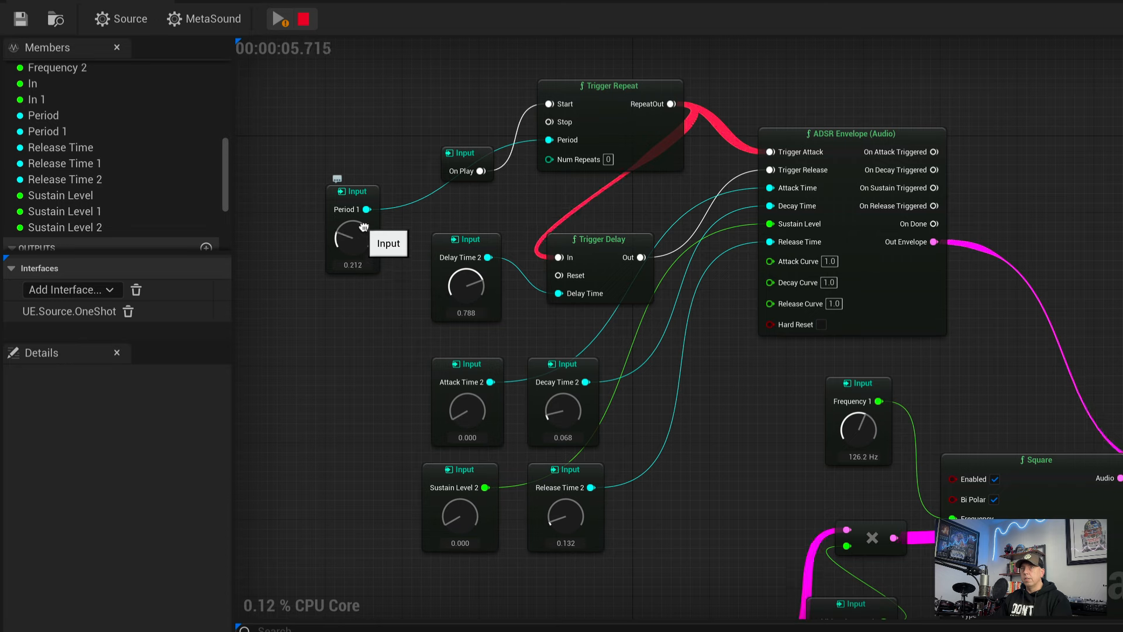
drag(364, 227, 365, 240)
scroll(1014, 366, down, 2)
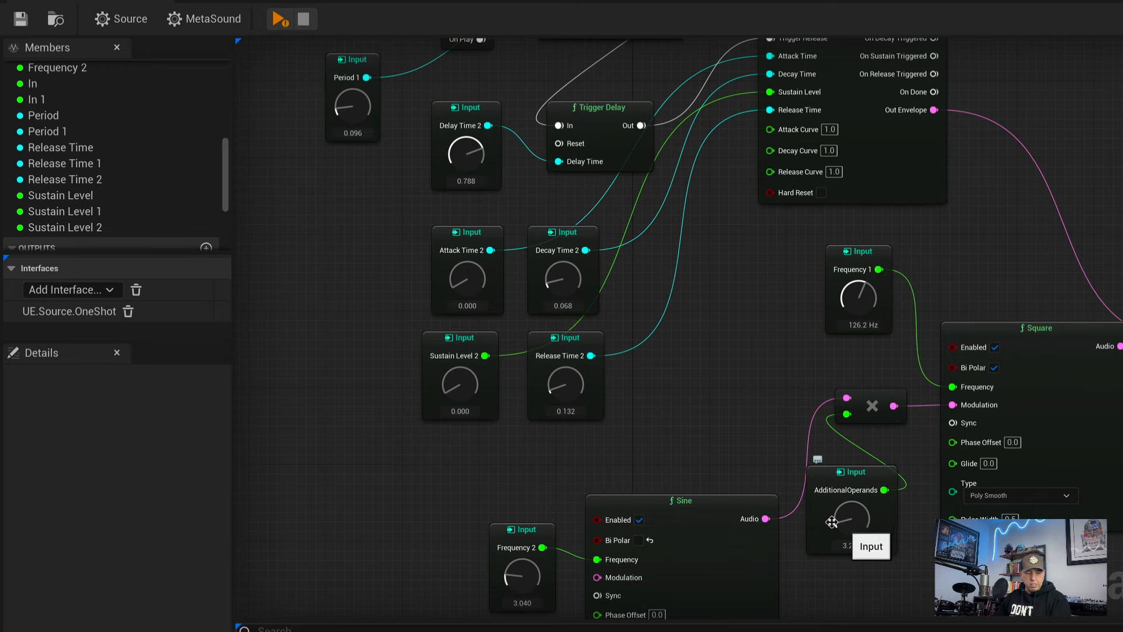
key(space)
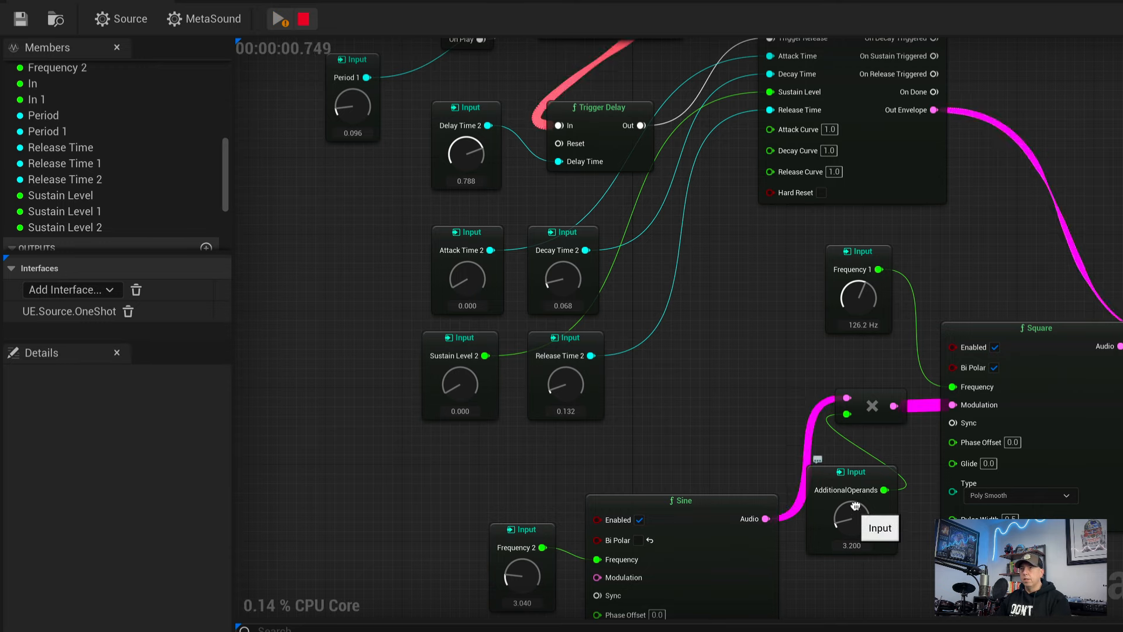
drag(853, 518, 864, 358)
scroll(482, 228, up, 3)
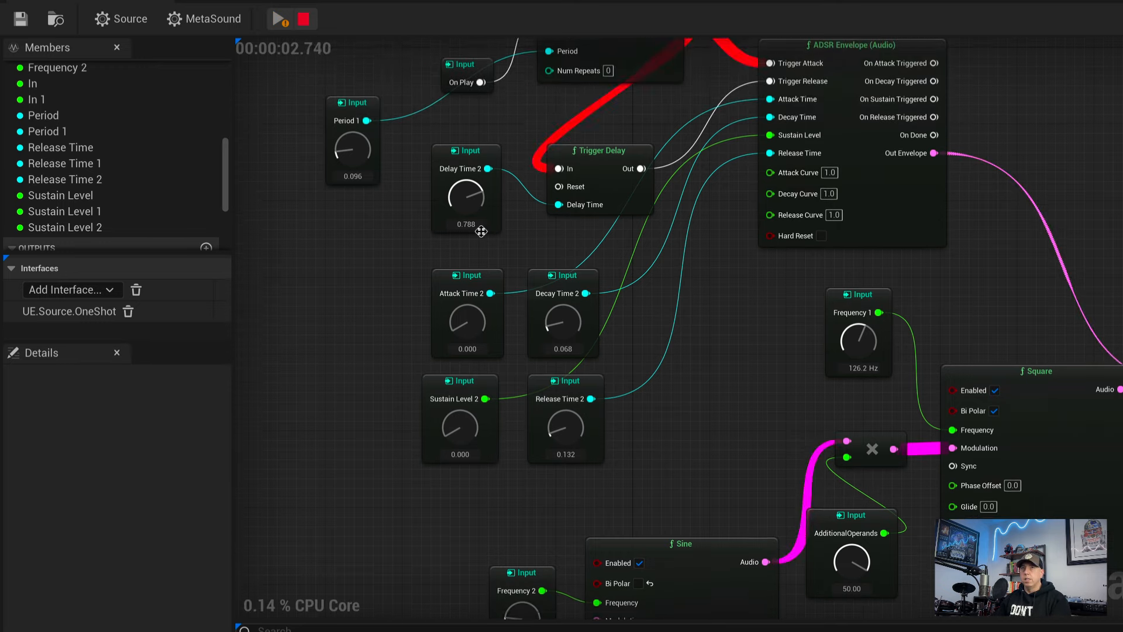
Raise Frequency 2 to about 9.120 and fine-tune Period 1 to about 0.096 during playback, ending with the preview stopped.
drag(337, 169, 352, 180)
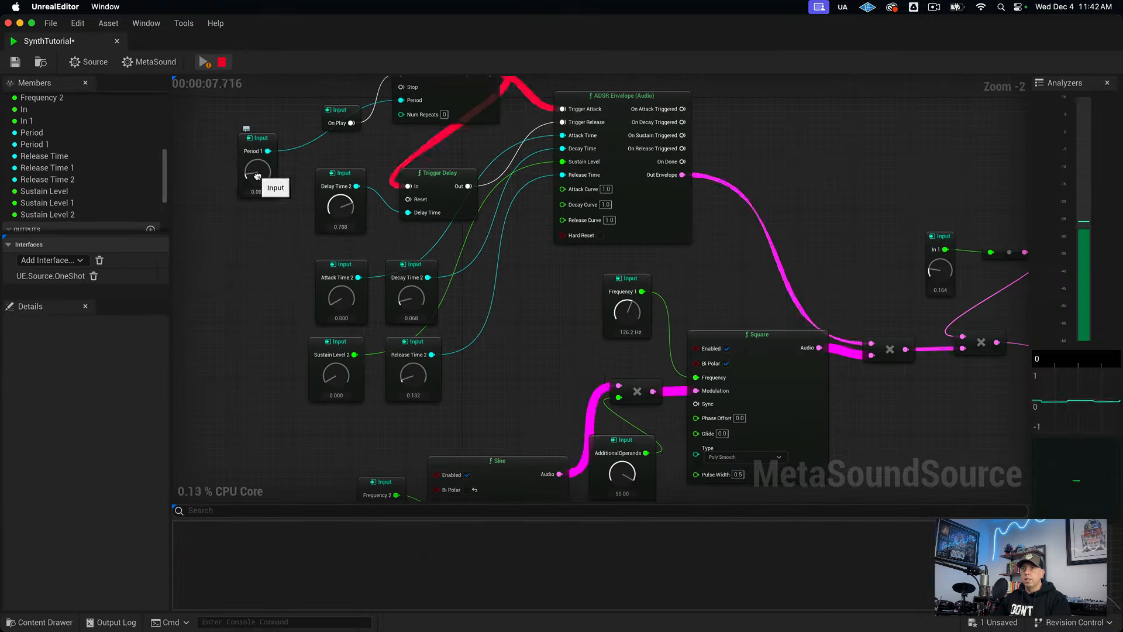
scroll(527, 351, down, 6)
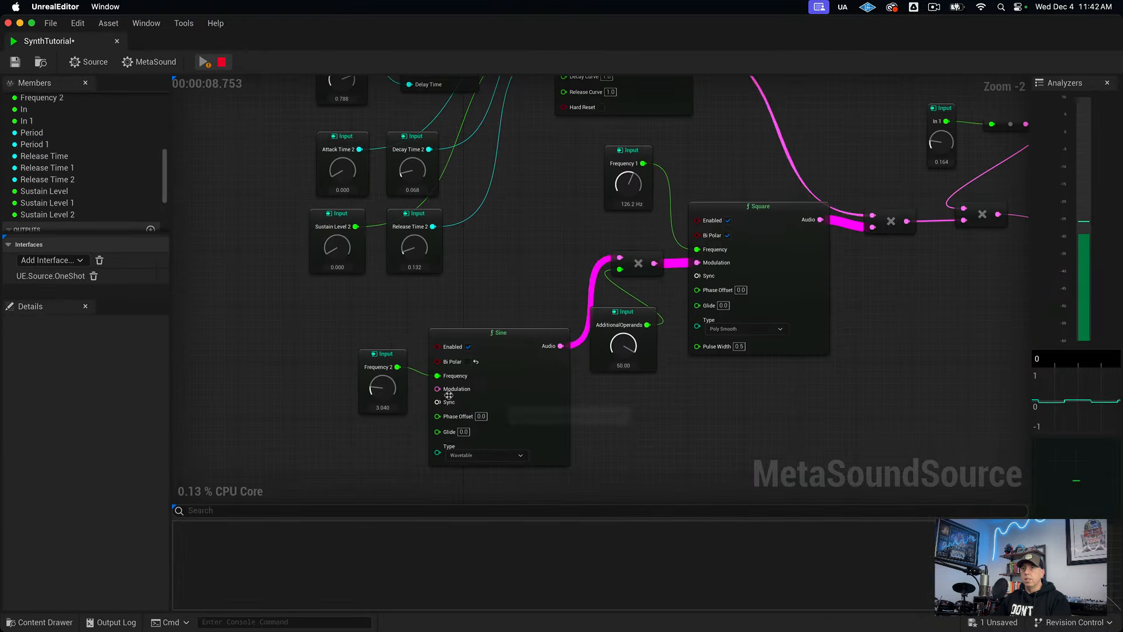
drag(392, 382, 396, 369)
scroll(323, 316, up, 6)
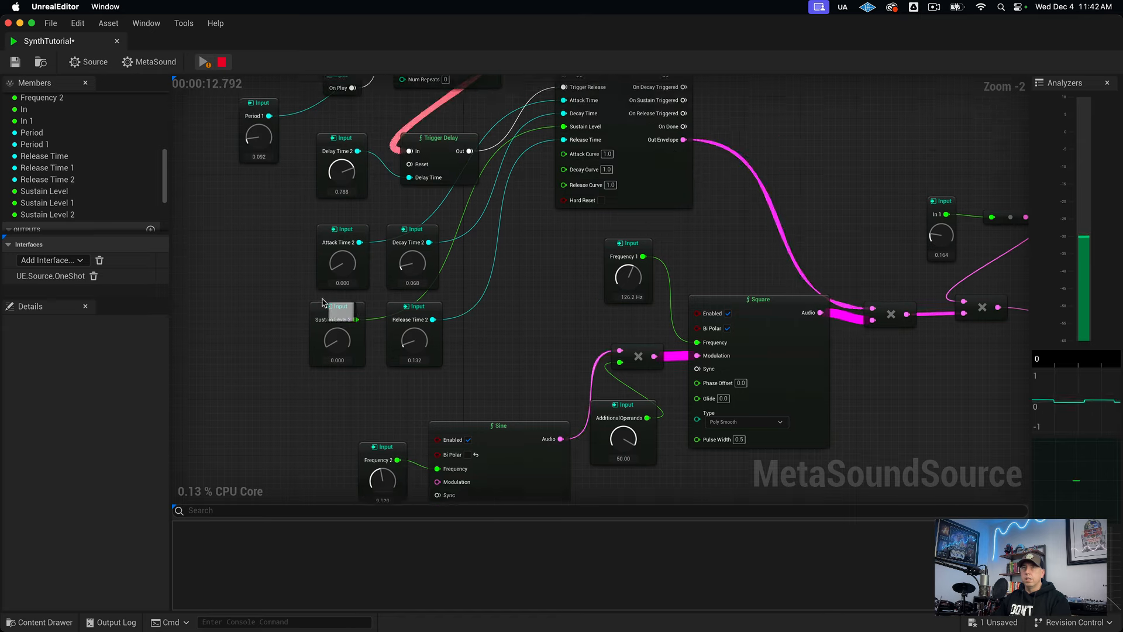
drag(261, 181, 263, 175)
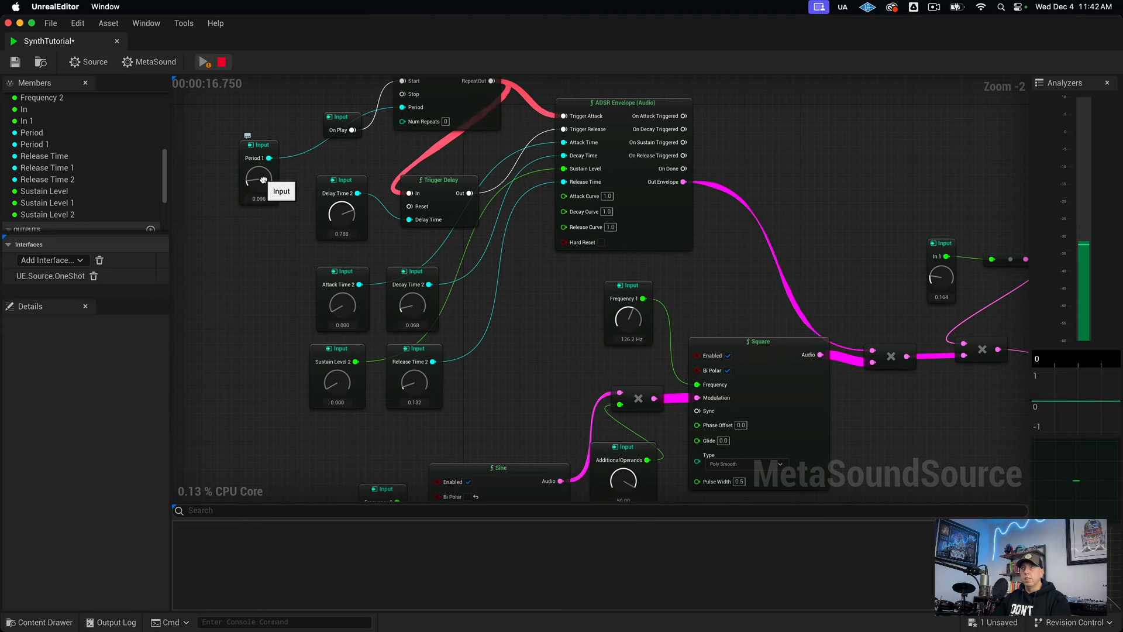
drag(263, 176, 283, 281)
key(space)
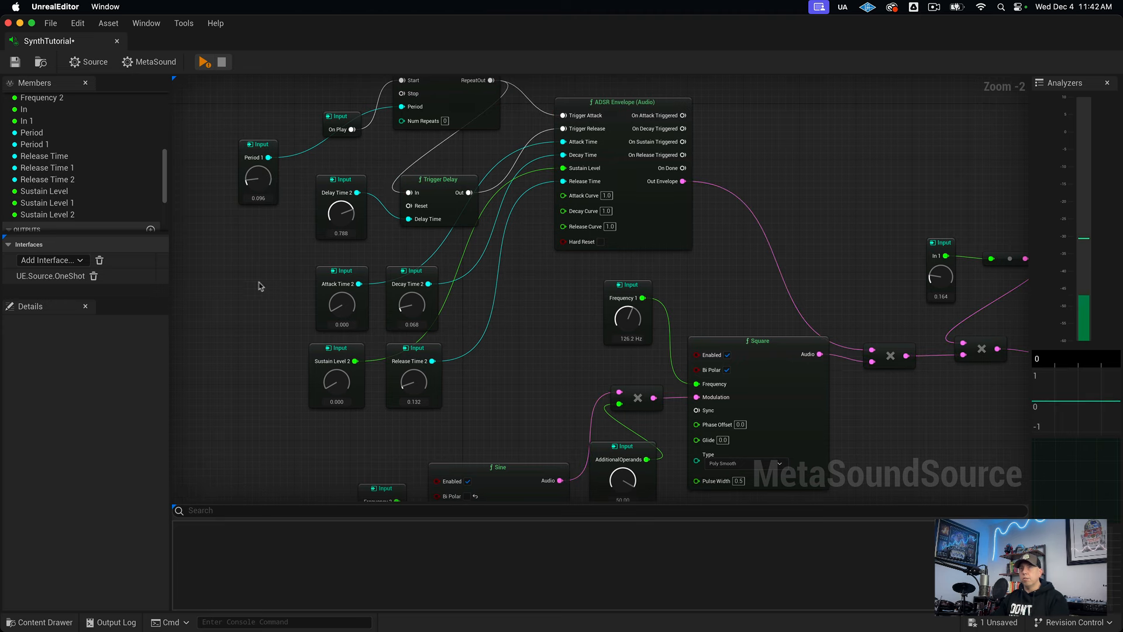
Raise the Period 1 input's range maximum to 5 and set its knob to about 4.340.
right_drag(732, 204, 775, 159)
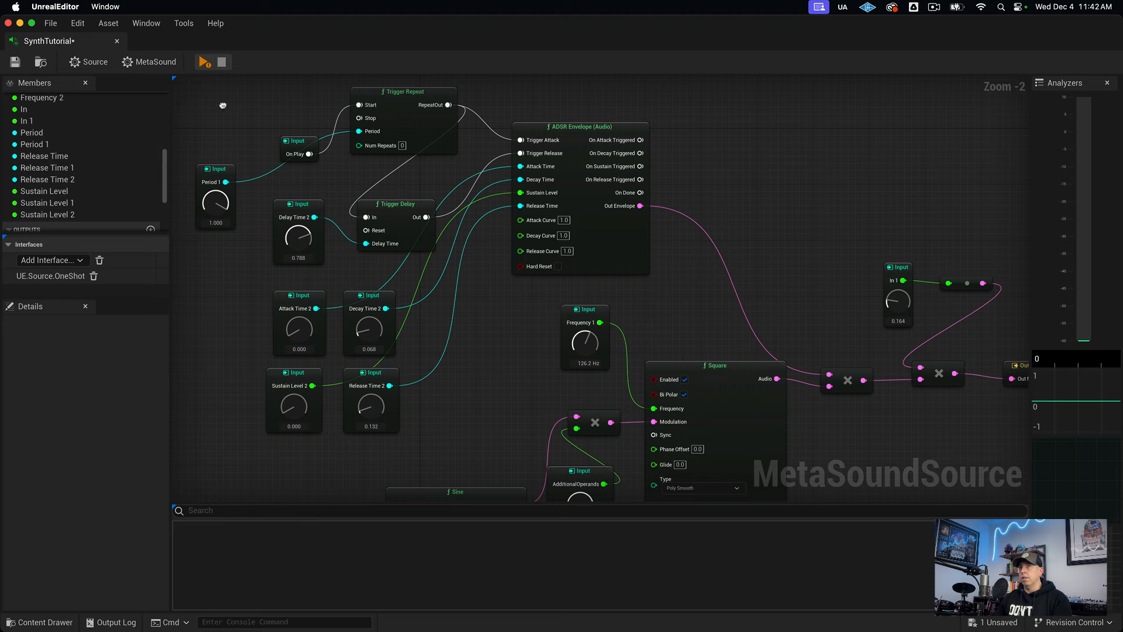
click(226, 173)
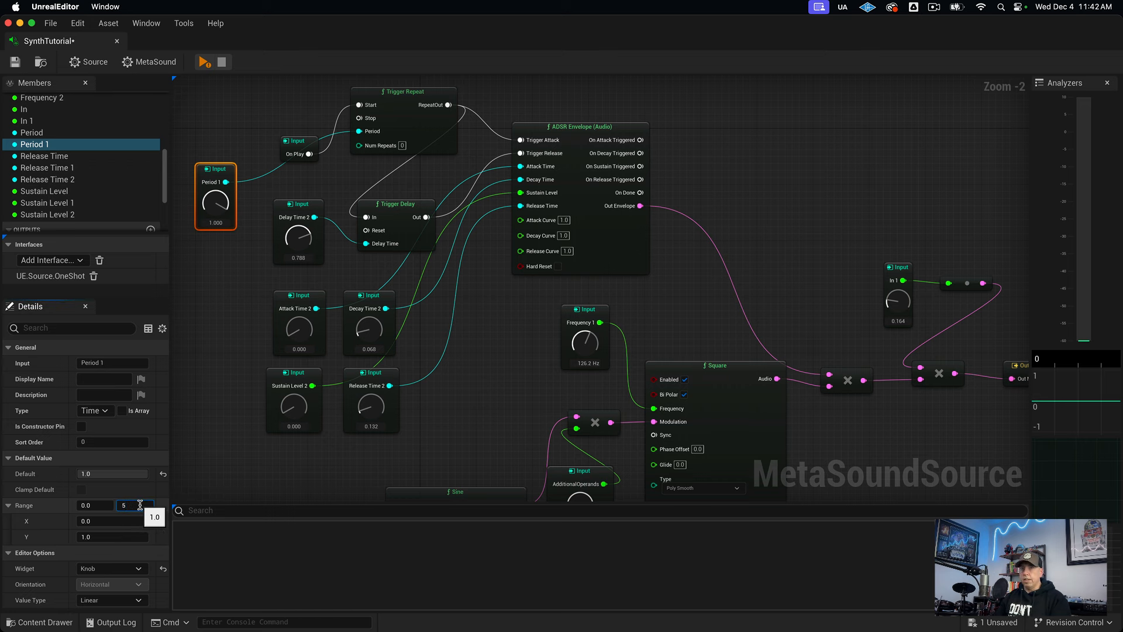
click(217, 417)
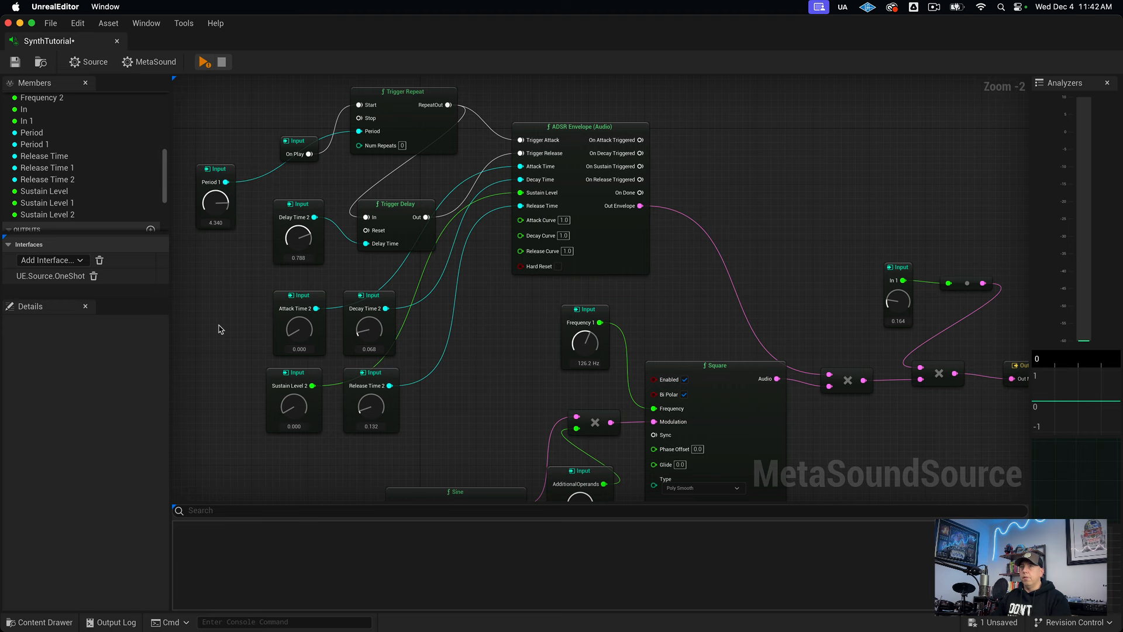
scroll(220, 329, down, 3)
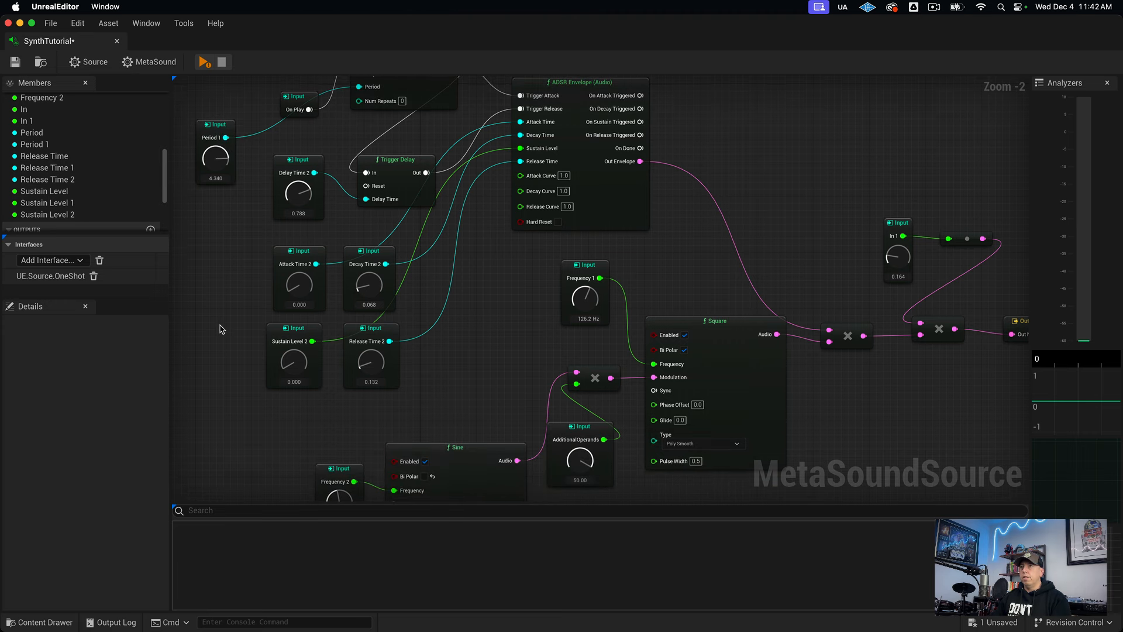
scroll(221, 328, up, 3)
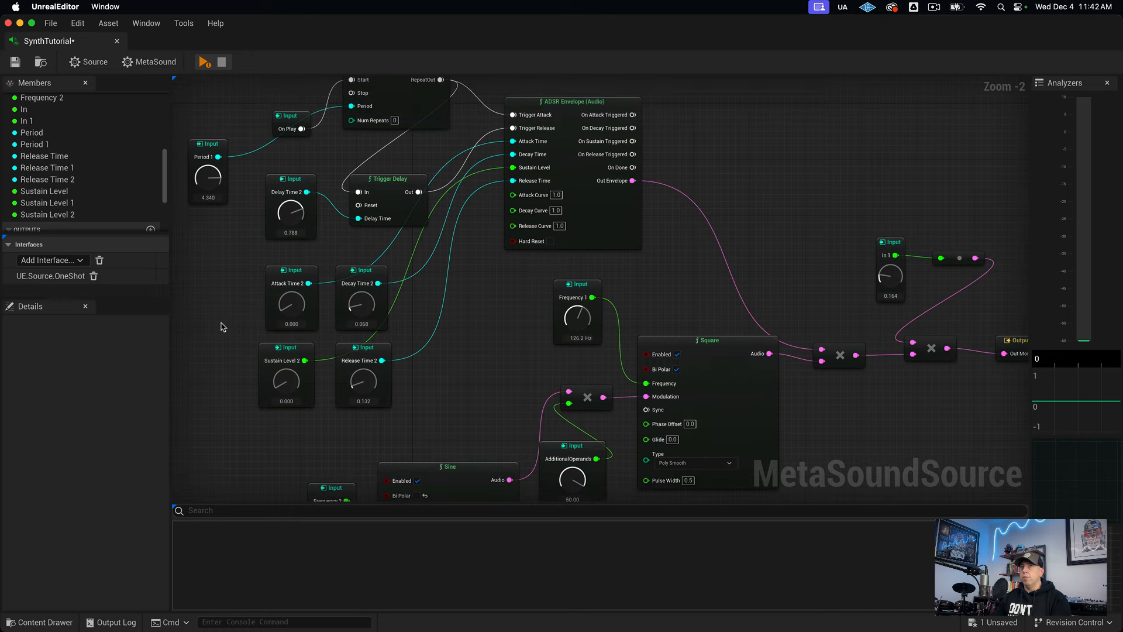
scroll(222, 327, up, 1)
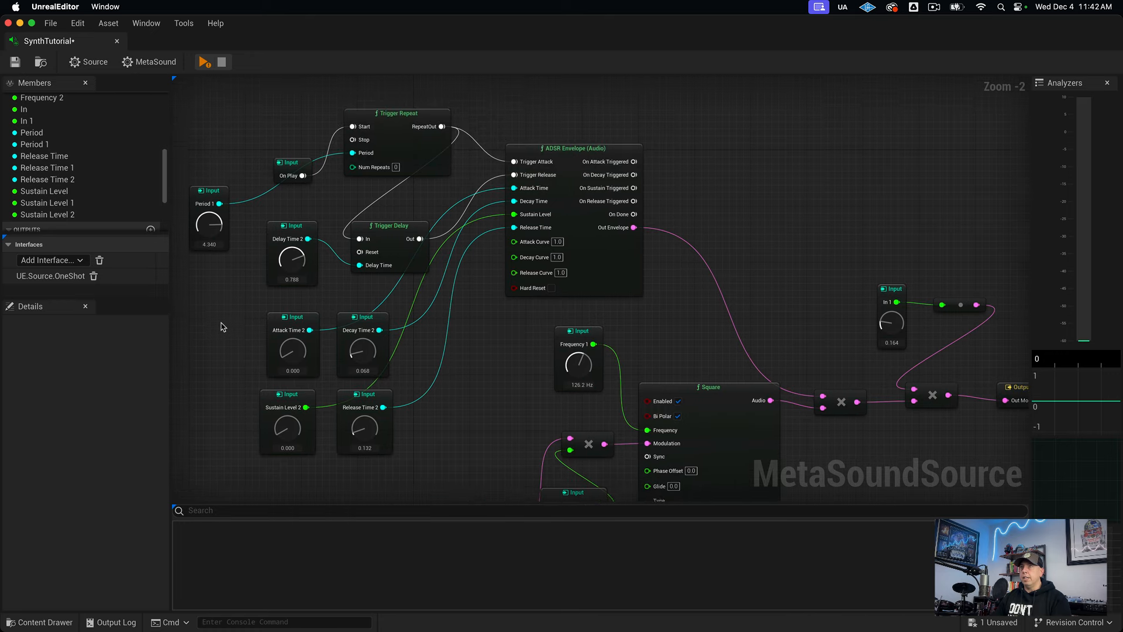
Preview the slow repeat and examine how the Square and Sine generators behave between envelope triggers.
click(576, 144)
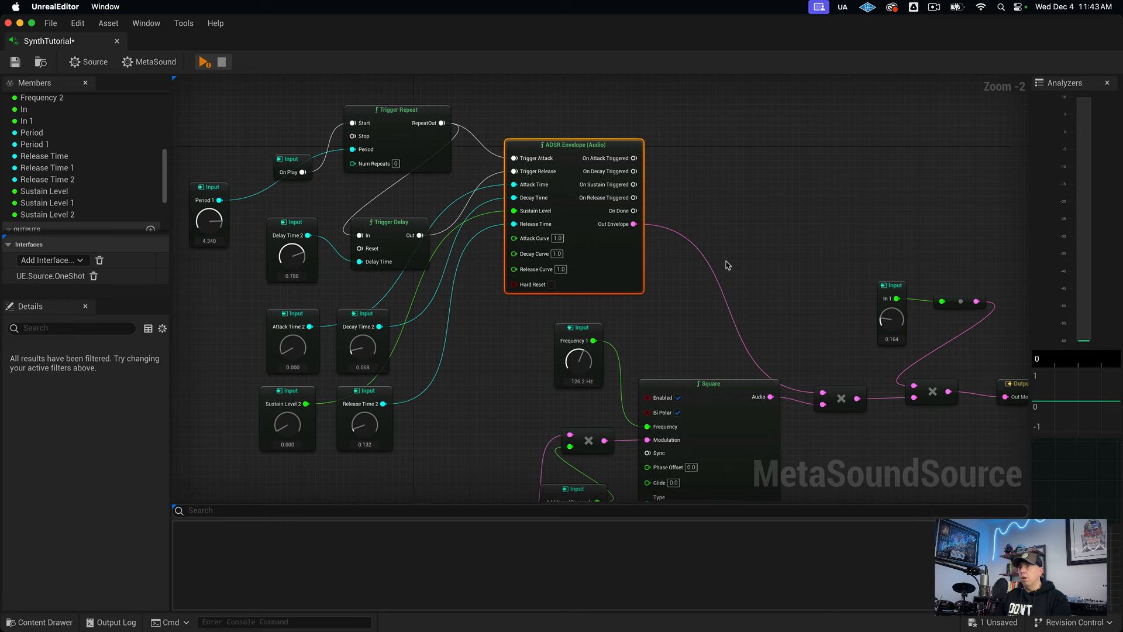
scroll(717, 266, down, 3)
scroll(556, 477, down, 2)
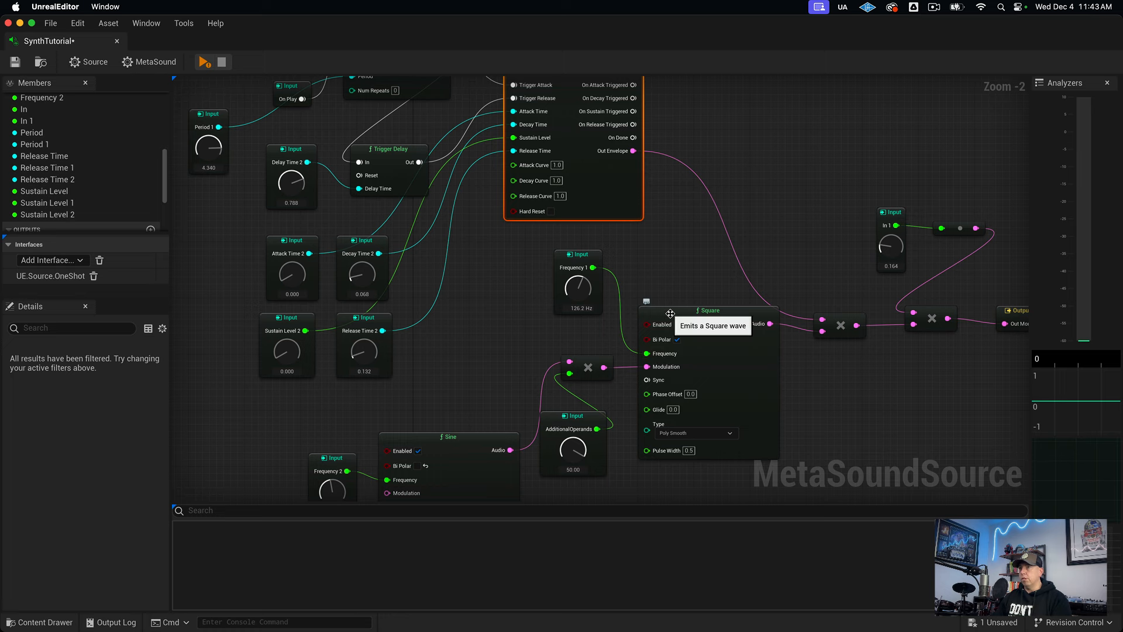
right_drag(429, 387, 436, 351)
click(432, 379)
key(space)
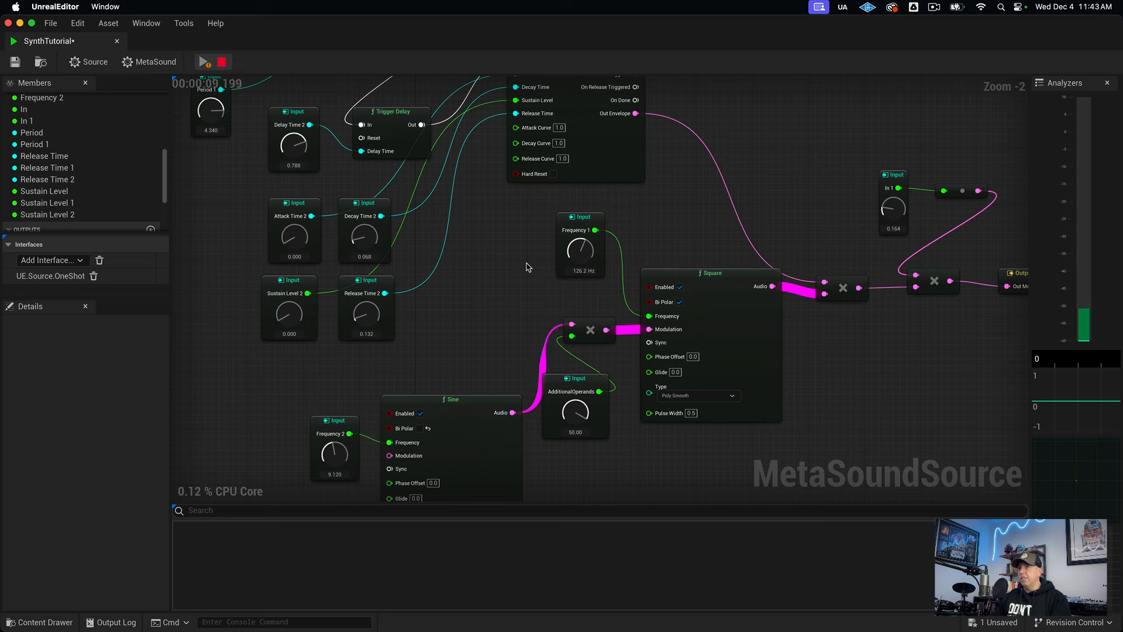
key(space)
scroll(459, 282, up, 3)
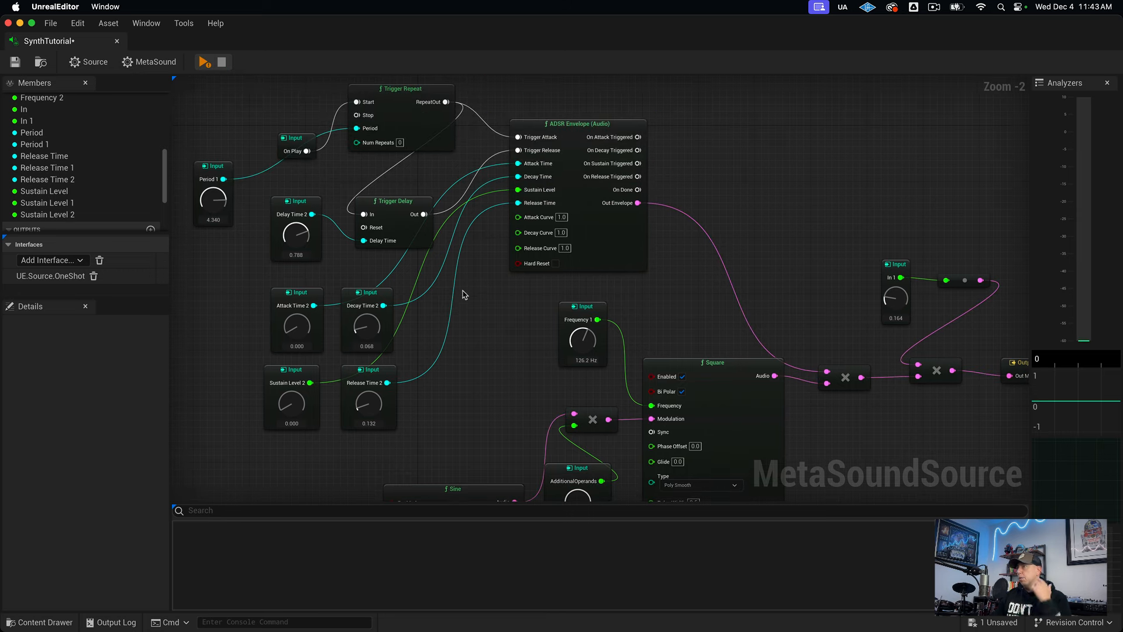
scroll(464, 294, down, 1)
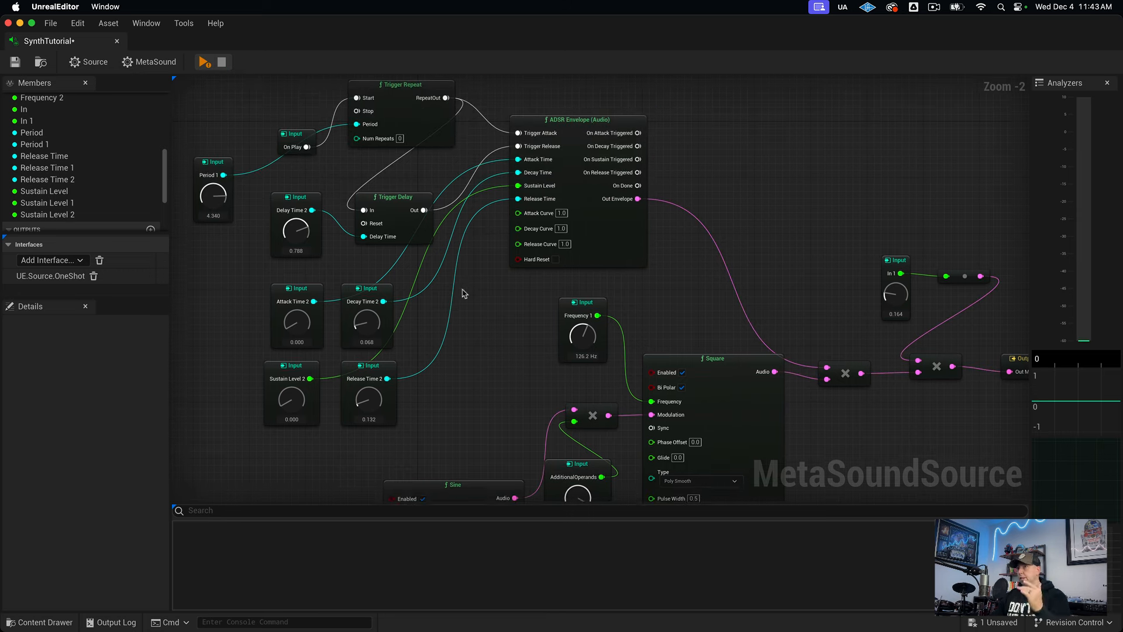
scroll(495, 299, down, 1)
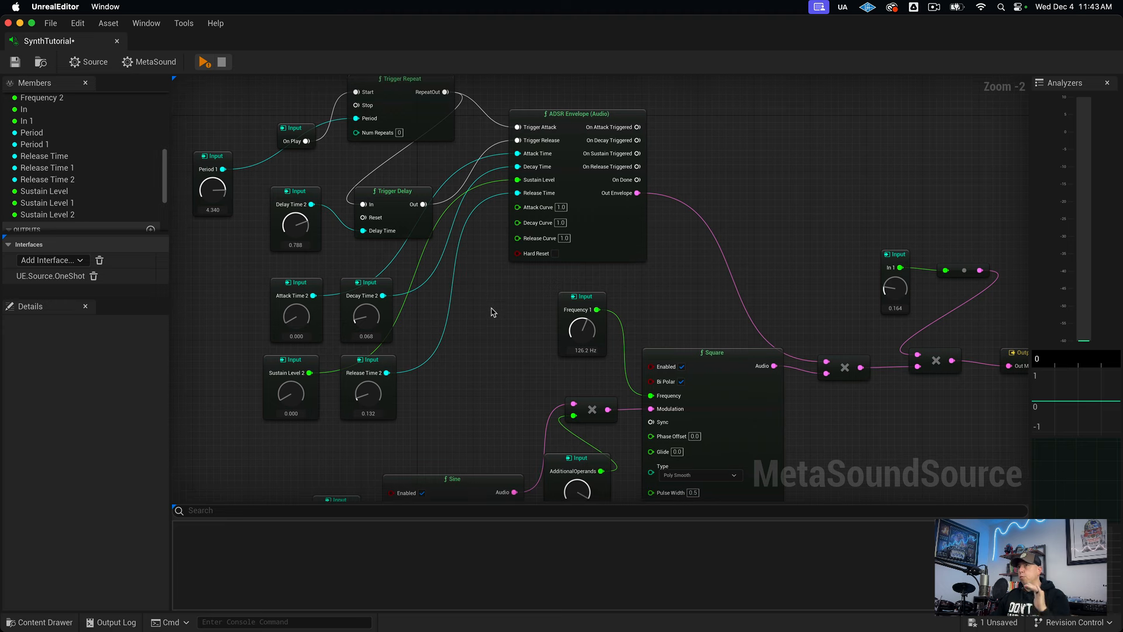
scroll(490, 316, up, 2)
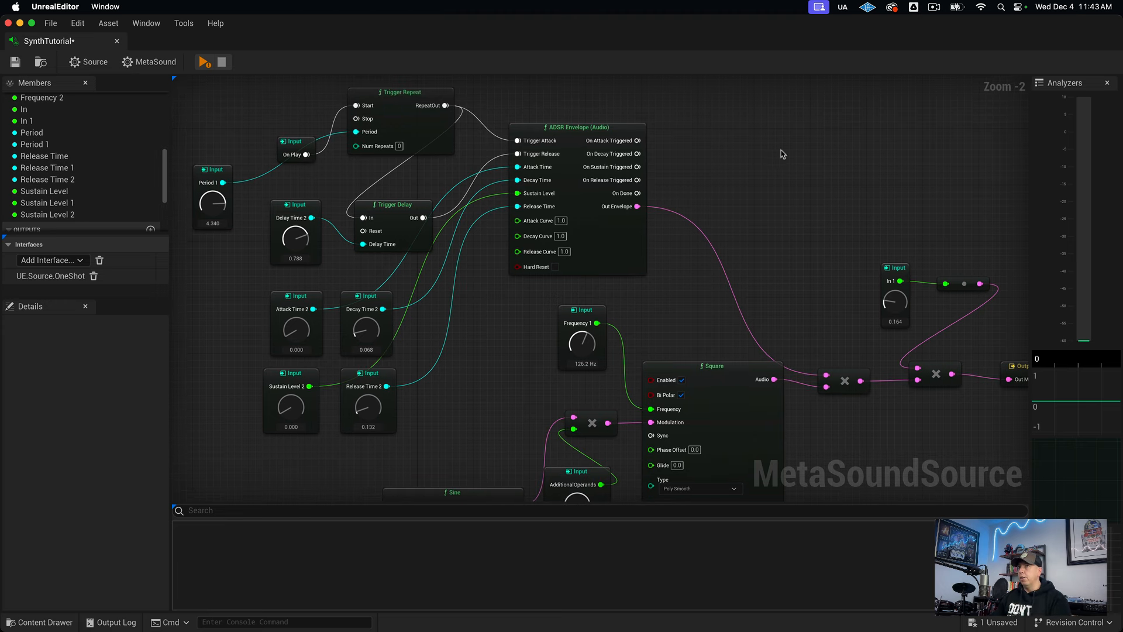
Add a Trigger Toggle node beside the ADSR Envelope and connect On Attack Triggered to its On input.
right_click(705, 155)
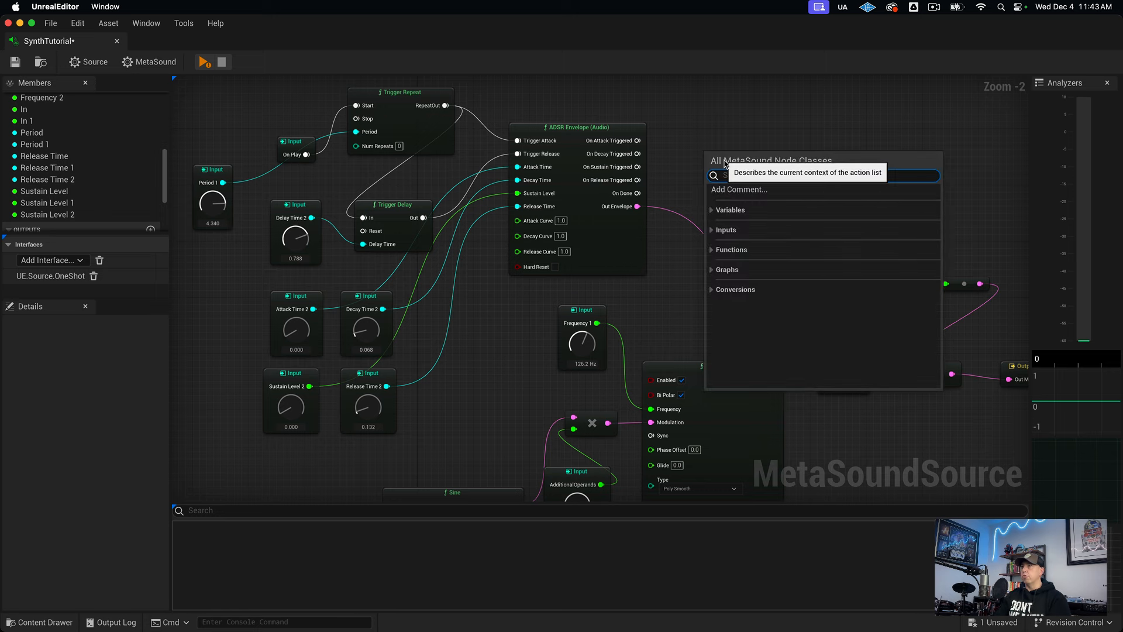
text(trigger)
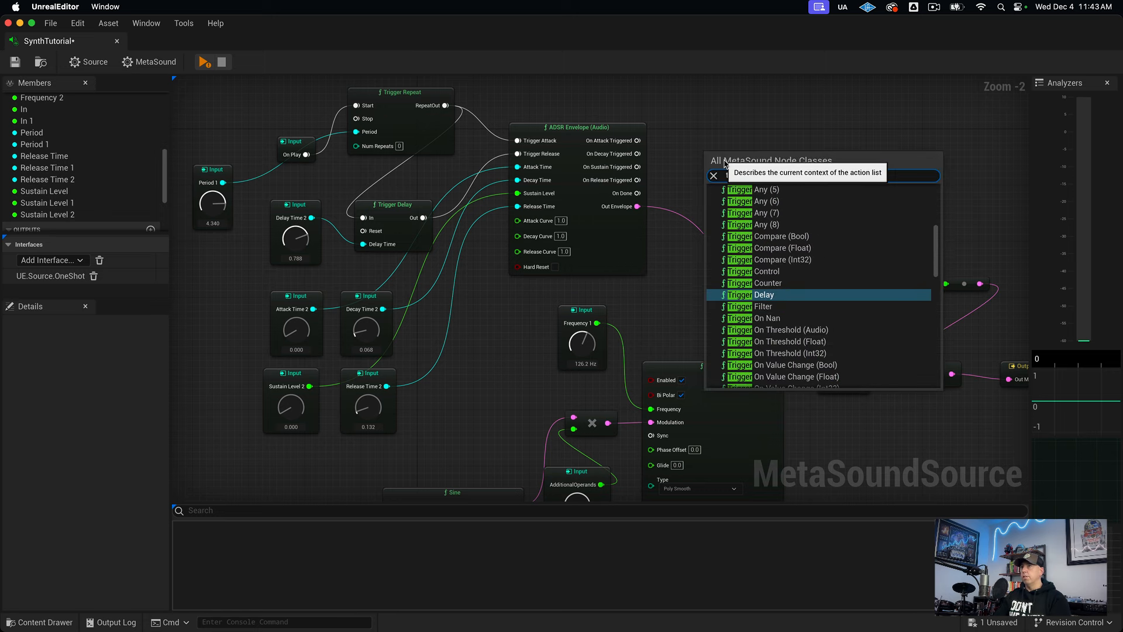
text( tog)
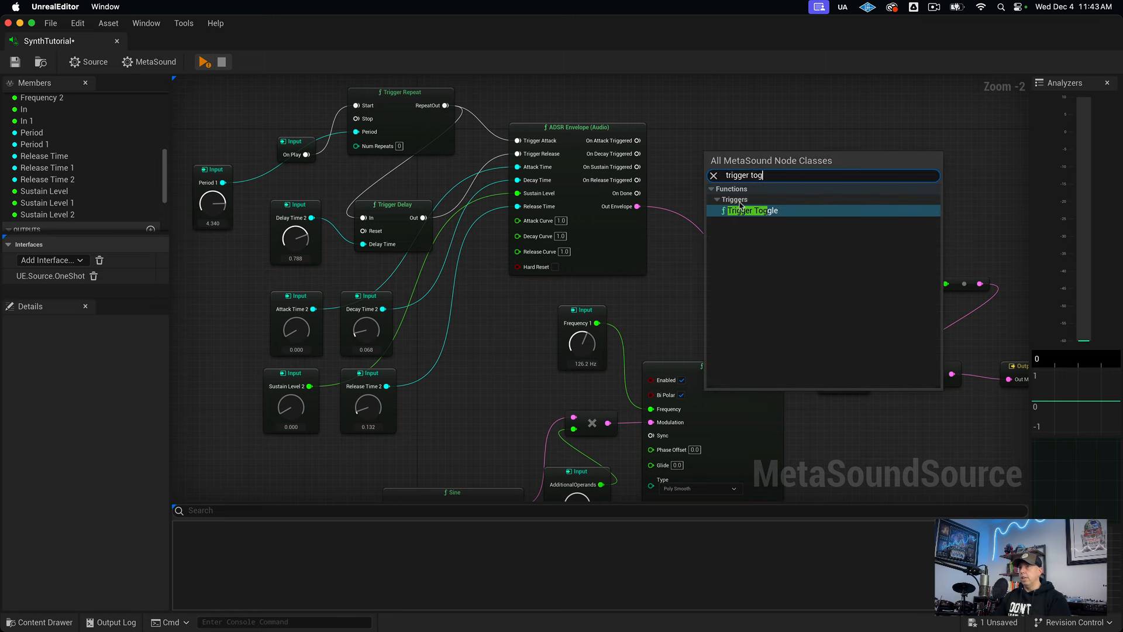
click(751, 212)
drag(747, 151, 778, 141)
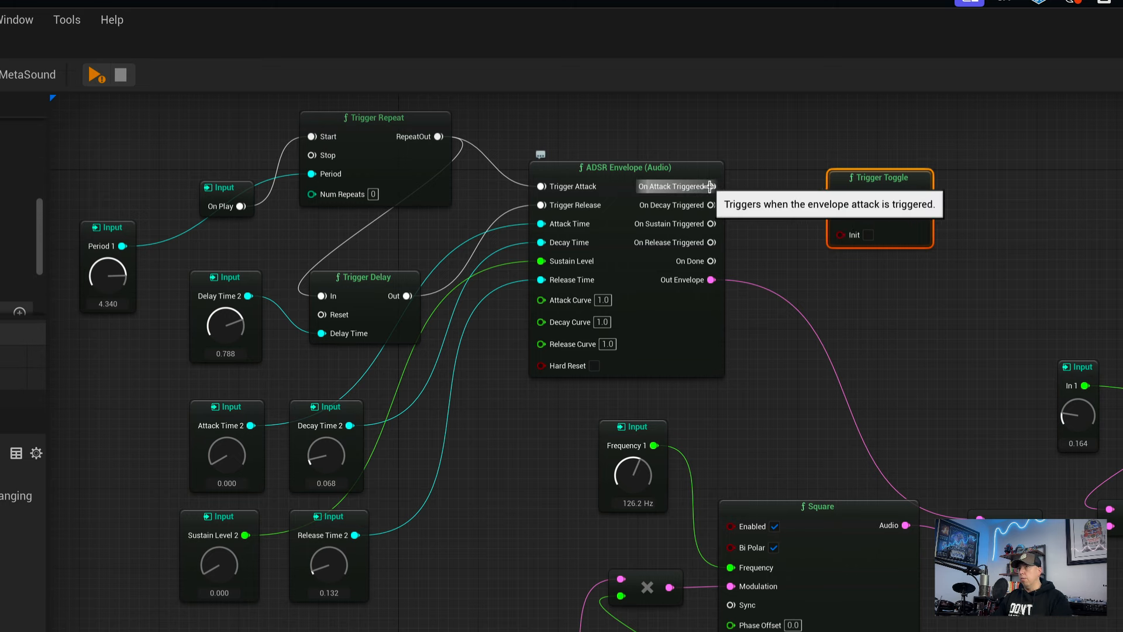
drag(710, 186, 843, 196)
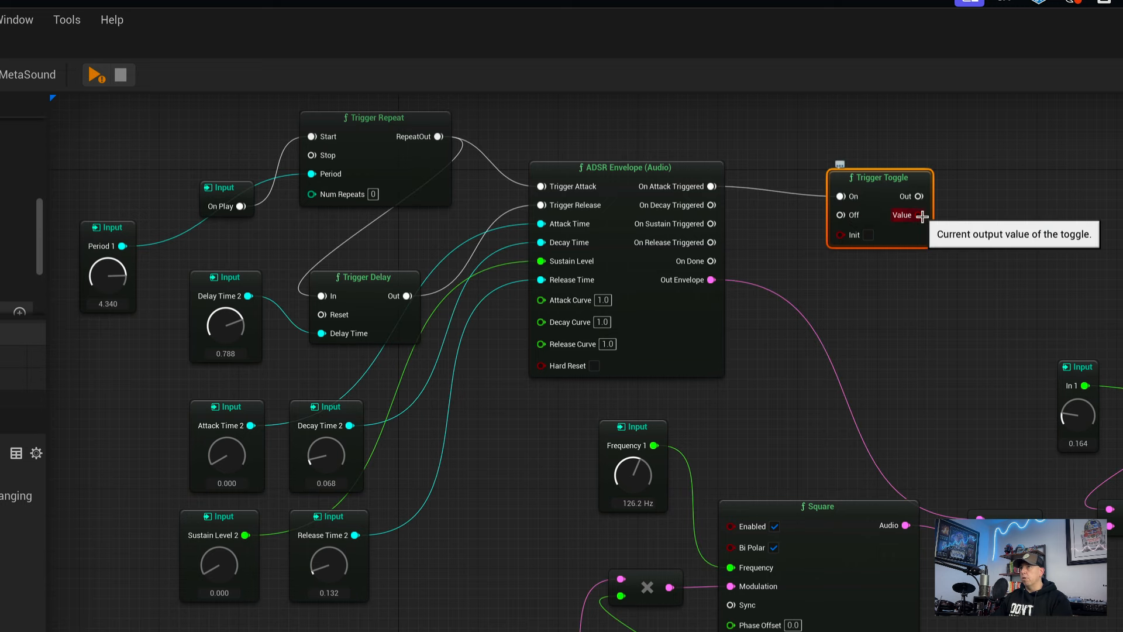
Connect Trigger Toggle's Value output to the Enabled inputs of both the Square and Sine nodes.
drag(921, 216, 738, 528)
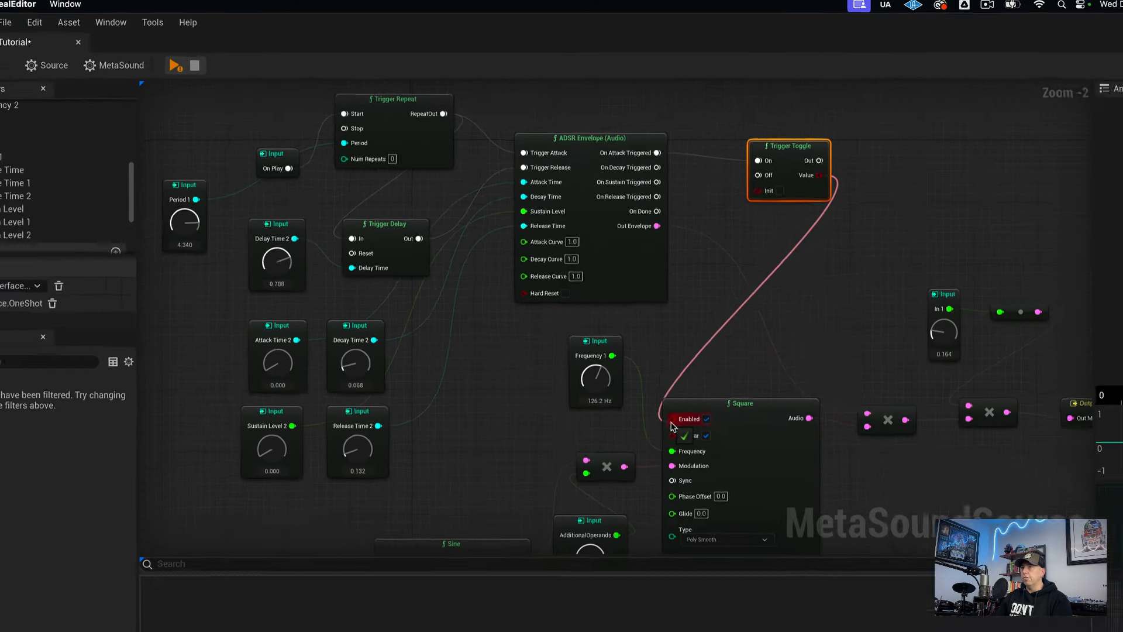
drag(673, 426, 672, 424)
drag(654, 383, 654, 383)
right_drag(767, 321, 771, 321)
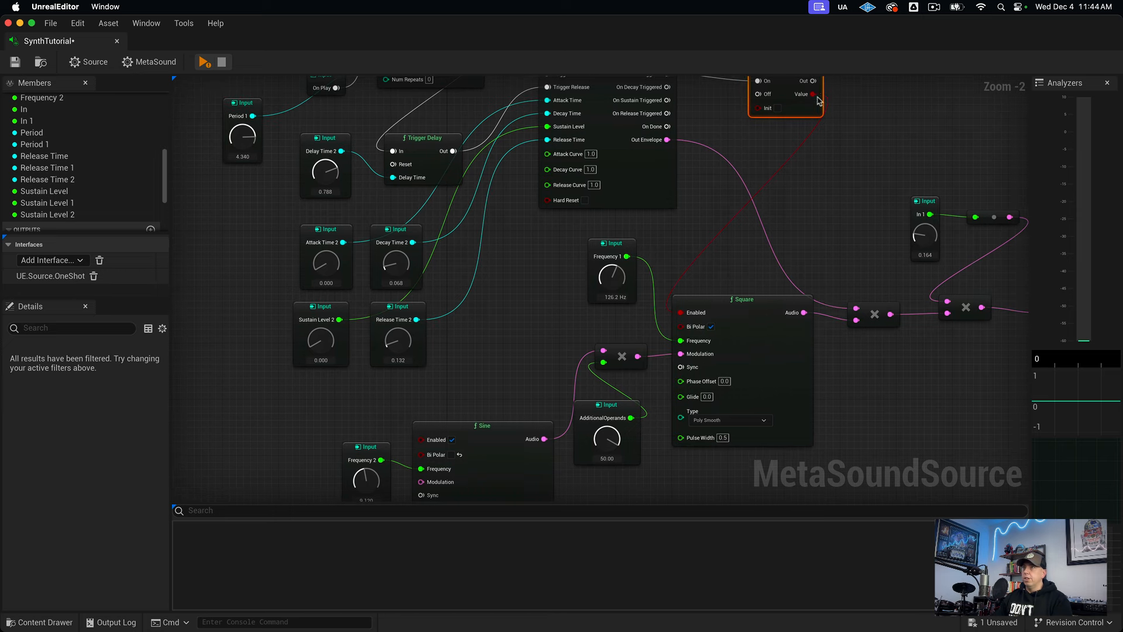
drag(814, 94, 421, 439)
right_drag(848, 234, 849, 235)
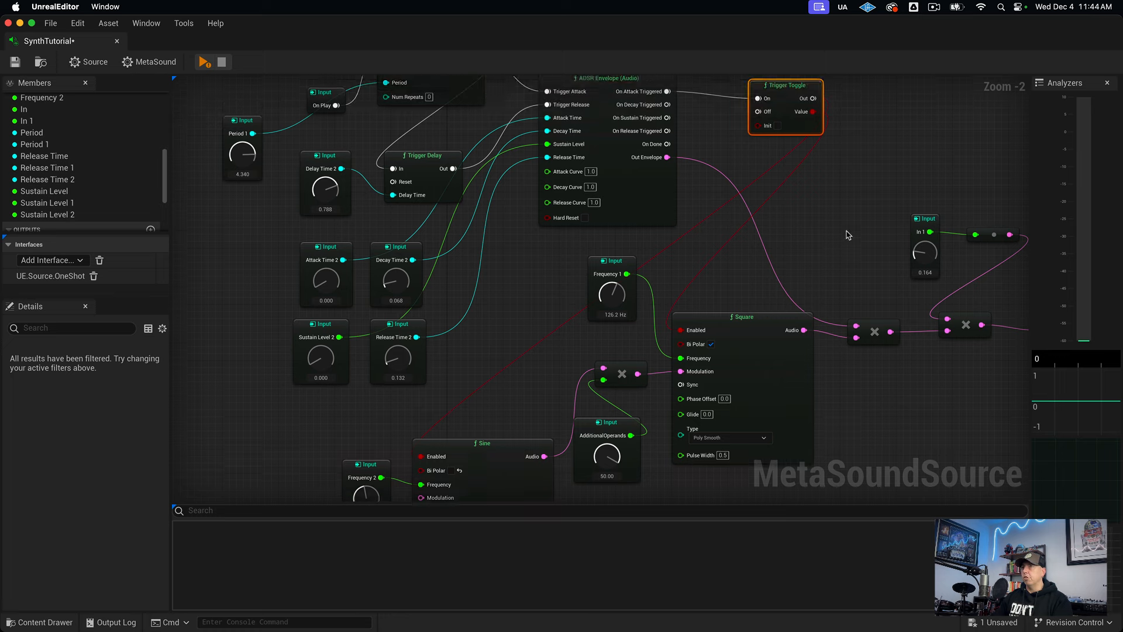
scroll(847, 232, up, 3)
click(853, 228)
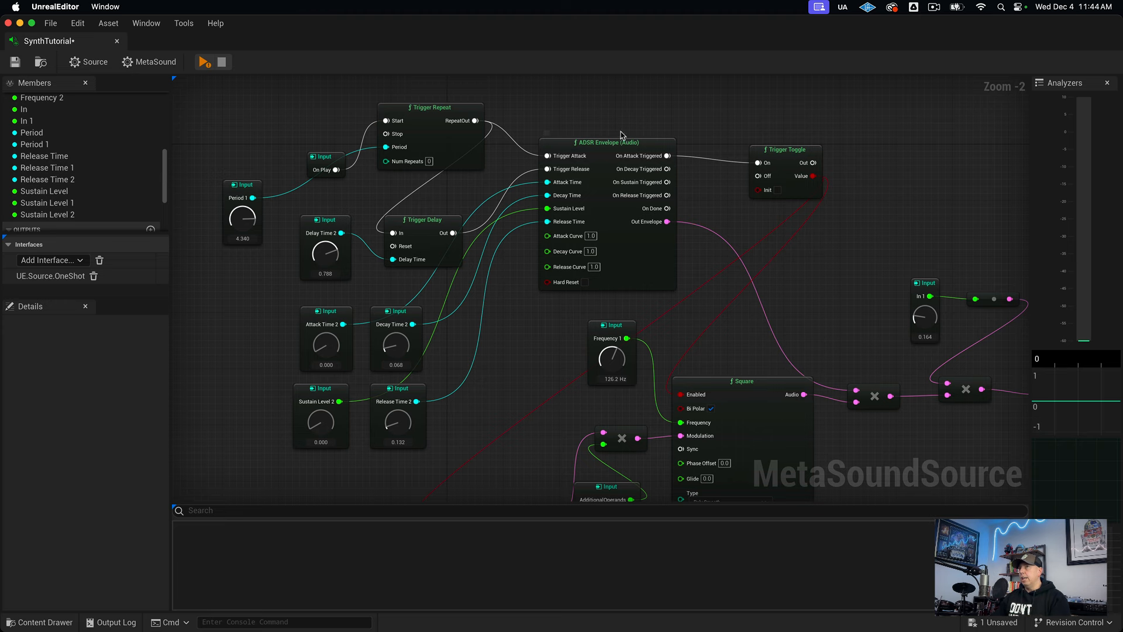
Connect the ADSR Envelope's On Done output to Trigger Toggle's Off input.
click(563, 145)
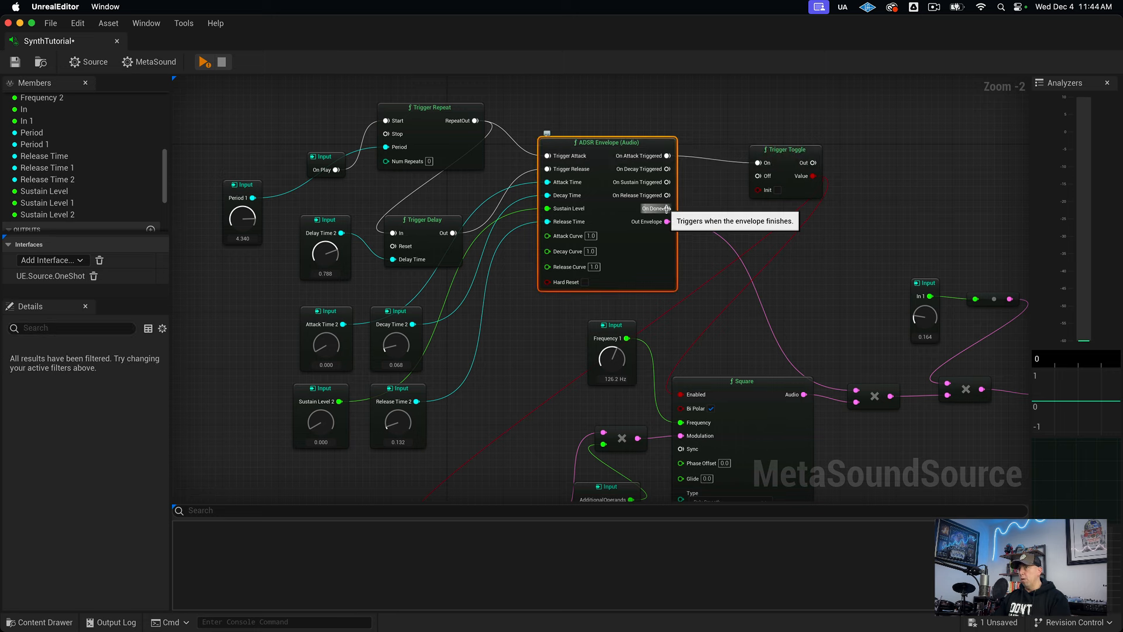
drag(667, 209, 758, 176)
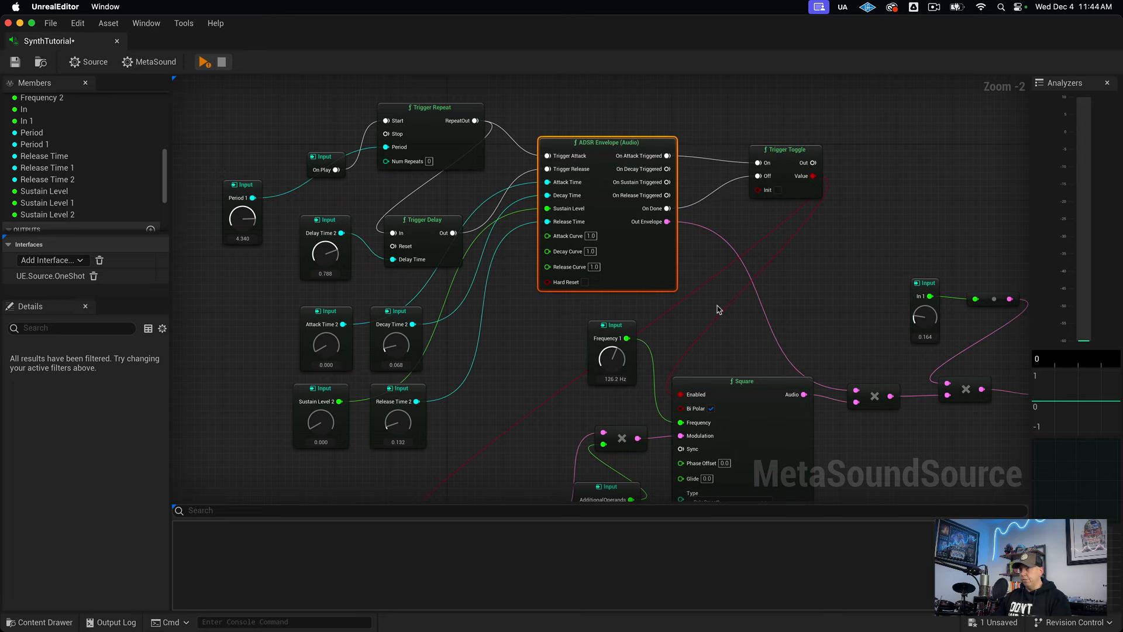
scroll(719, 309, down, 1)
scroll(608, 356, down, 2)
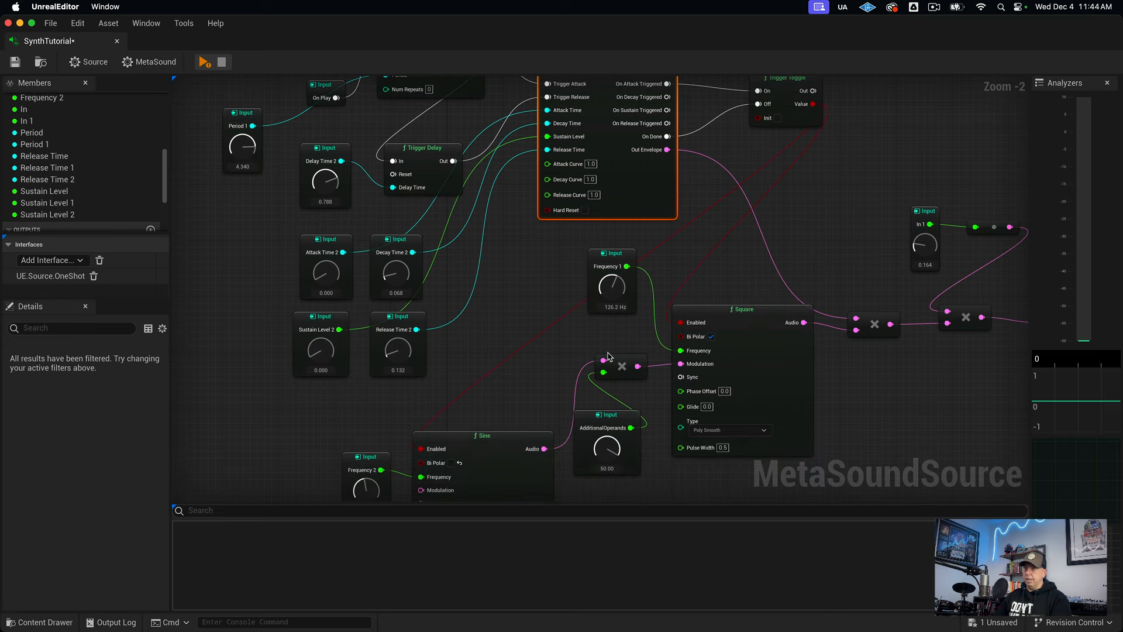
scroll(546, 355, up, 2)
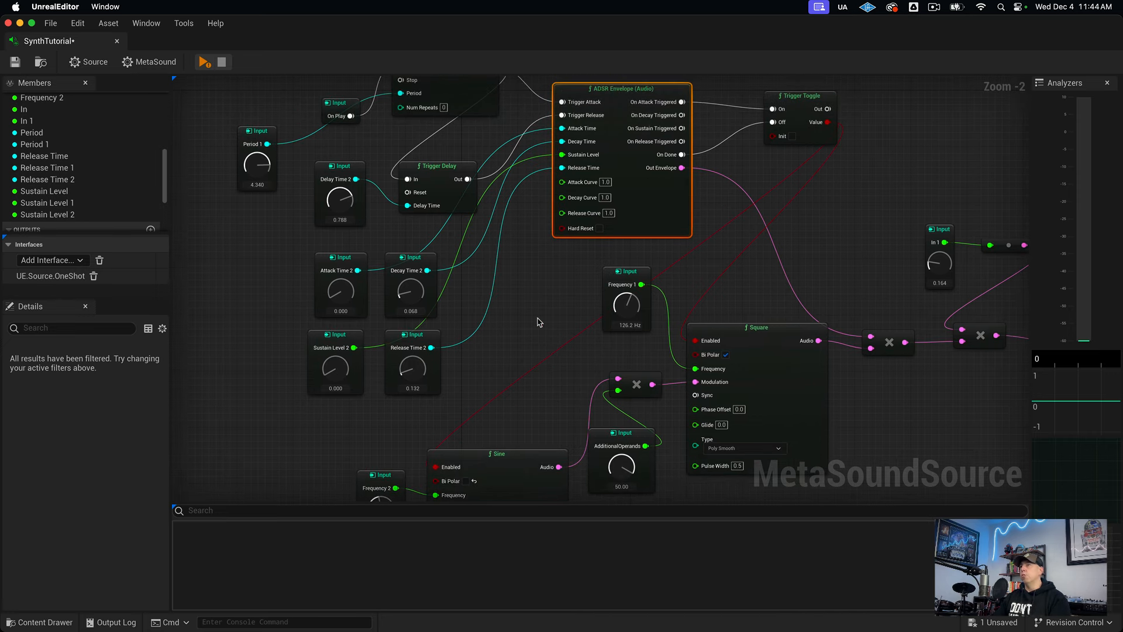
Preview the MetaSound and set Trigger Repeat's Period 1 input to 0.360 during playback.
click(538, 322)
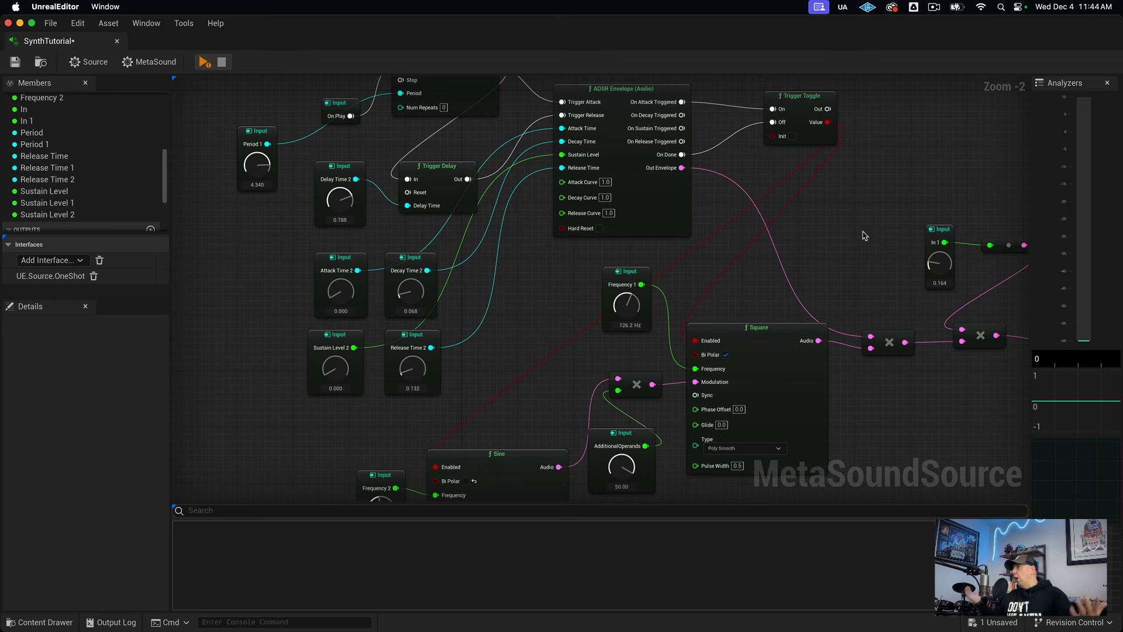
key(space)
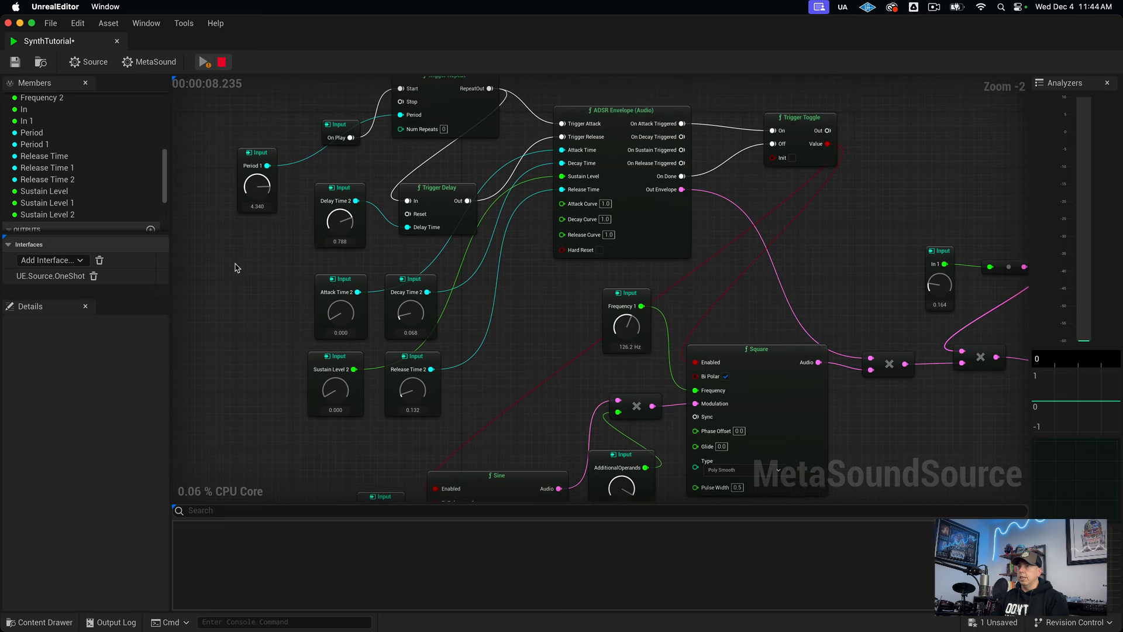
drag(257, 167, 254, 226)
scroll(260, 227, up, 3)
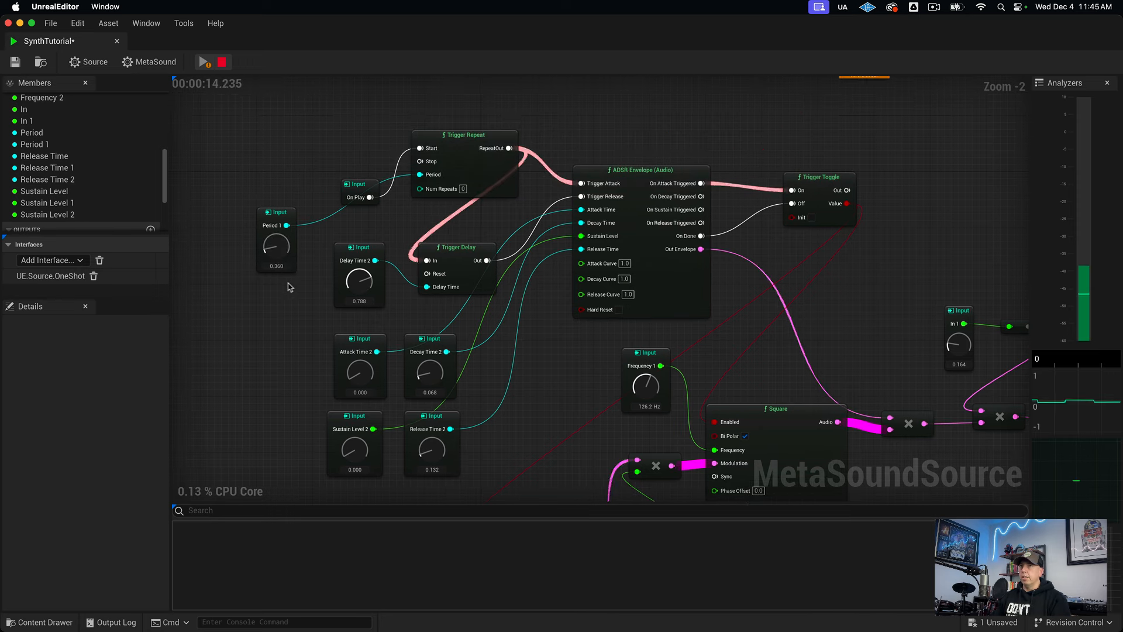
scroll(275, 290, right, 2)
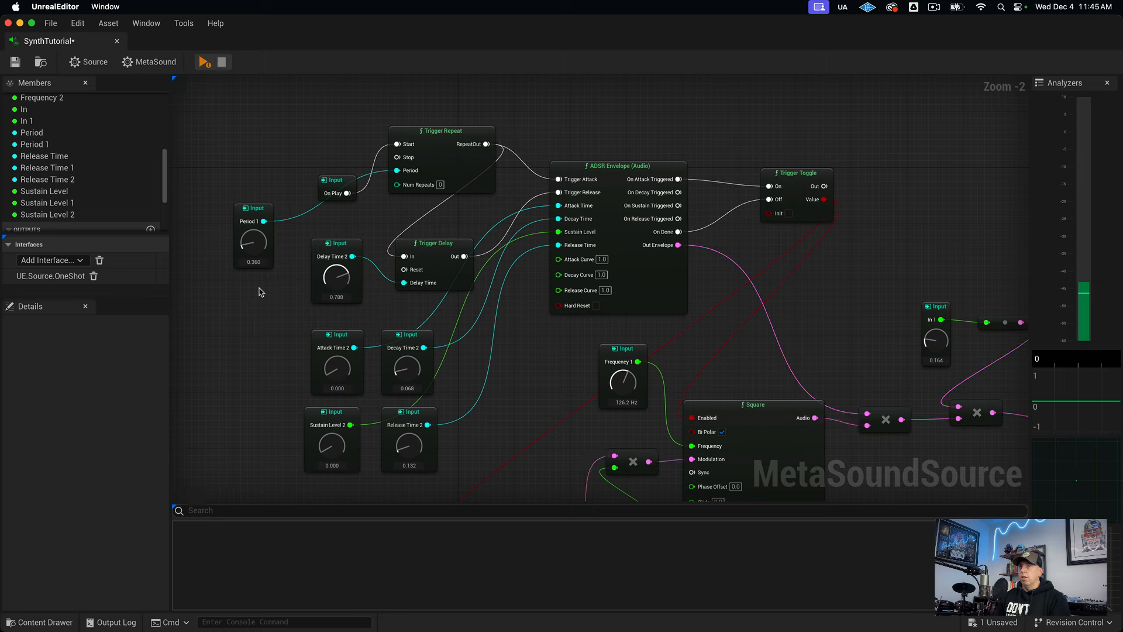
Examine the whole graph from the trigger and envelope nodes through the Sine and Square generators to the mono output.
scroll(497, 293, down, 3)
scroll(484, 287, up, 3)
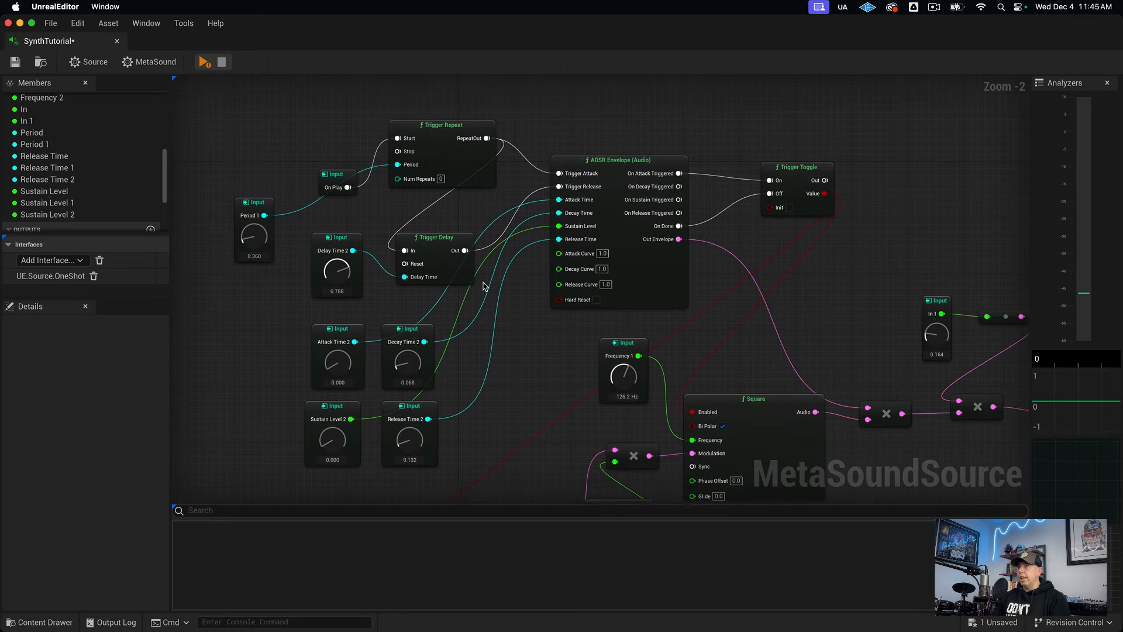
scroll(915, 228, down, 6)
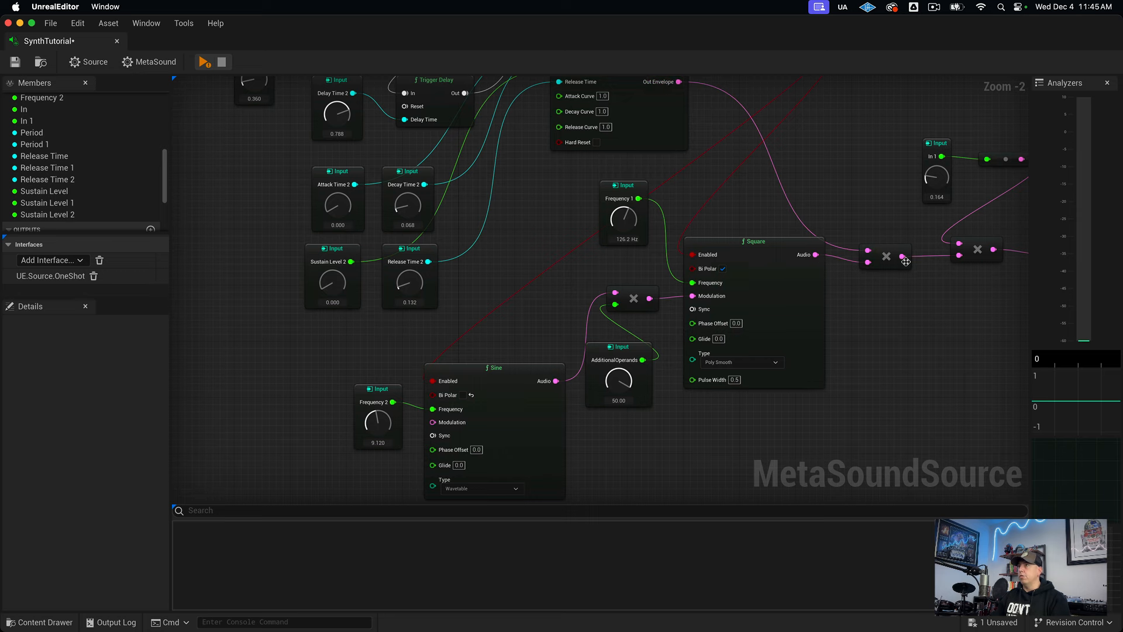
scroll(905, 261, right, 4)
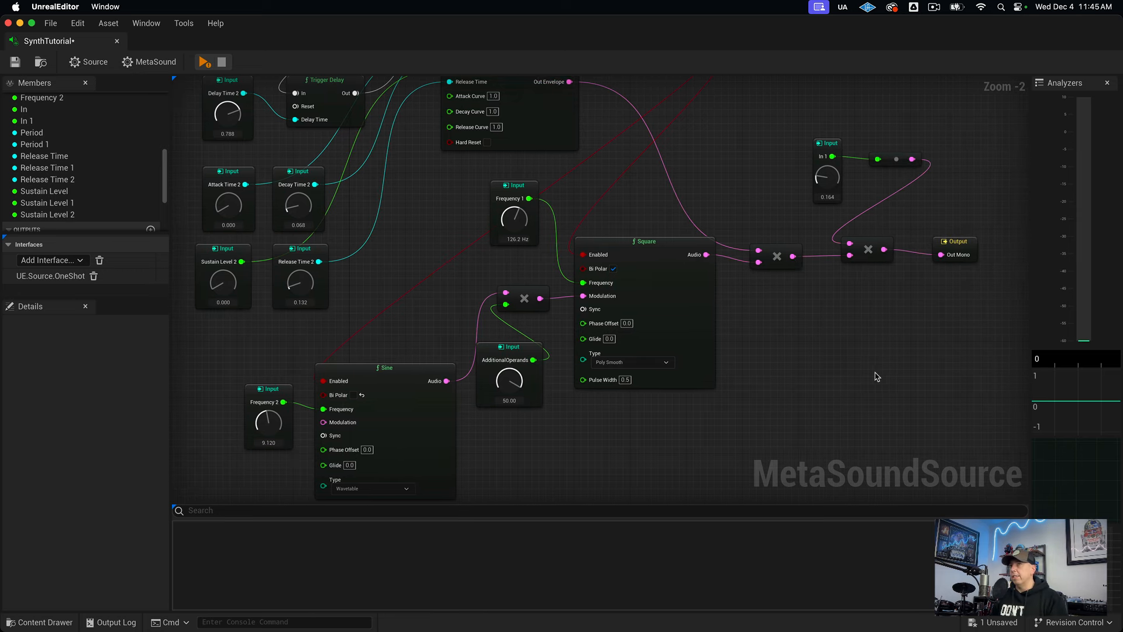
scroll(877, 376, up, 2)
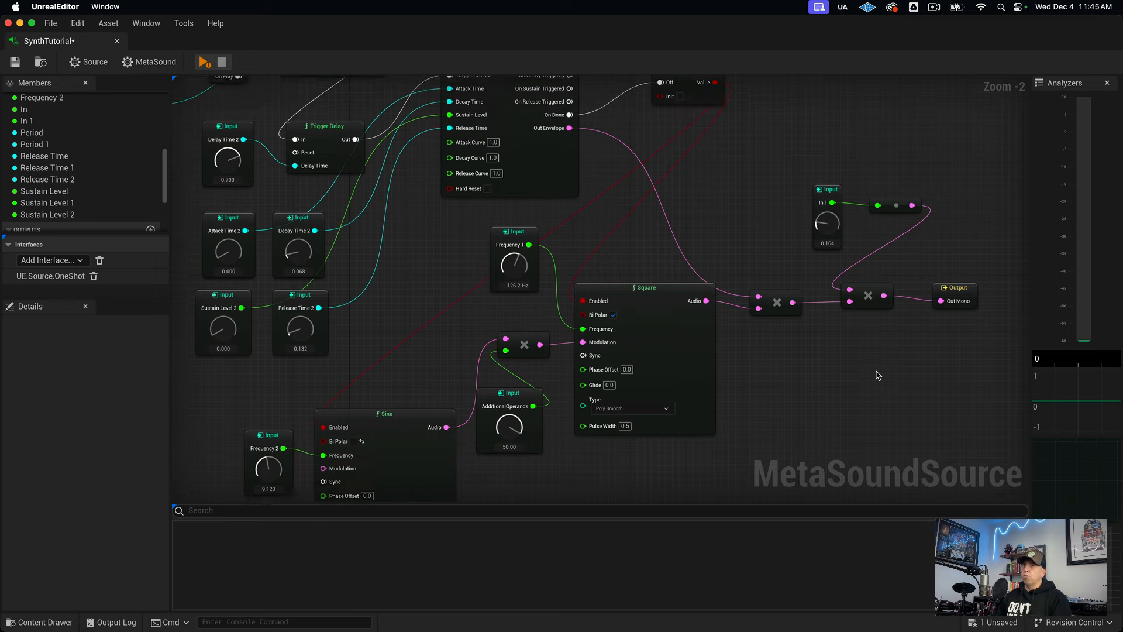
scroll(876, 375, up, 2)
scroll(810, 250, left, 3)
scroll(810, 250, up, 2)
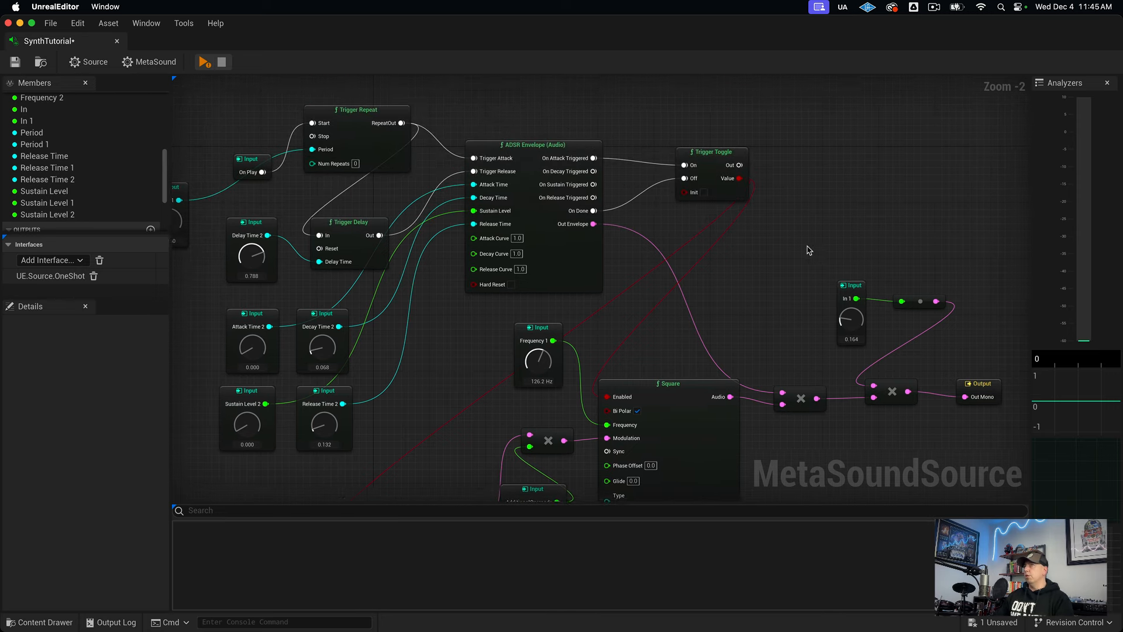